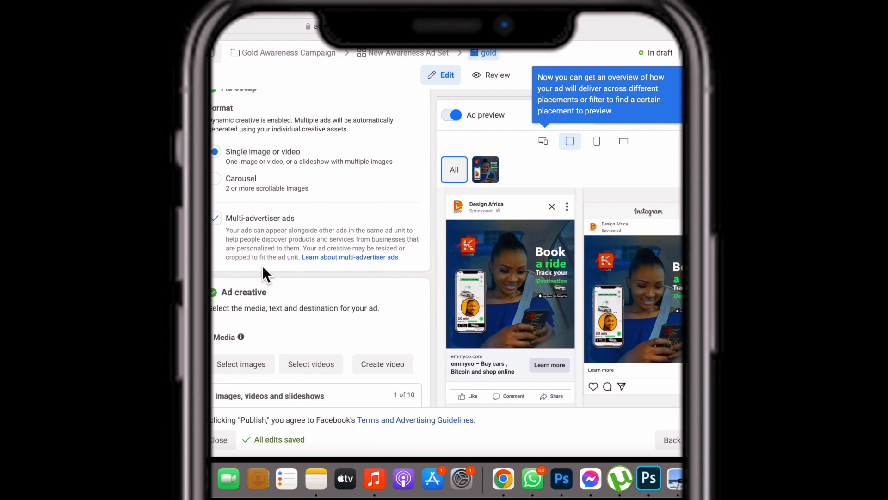
- Review the gold ad's setup and creative settings down to its primary text
scroll(263, 267, down, 8)
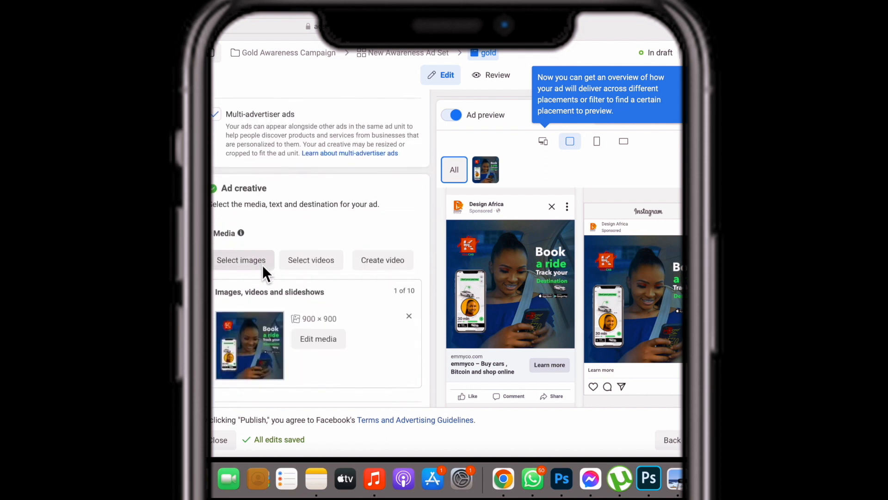
scroll(264, 273, down, 1)
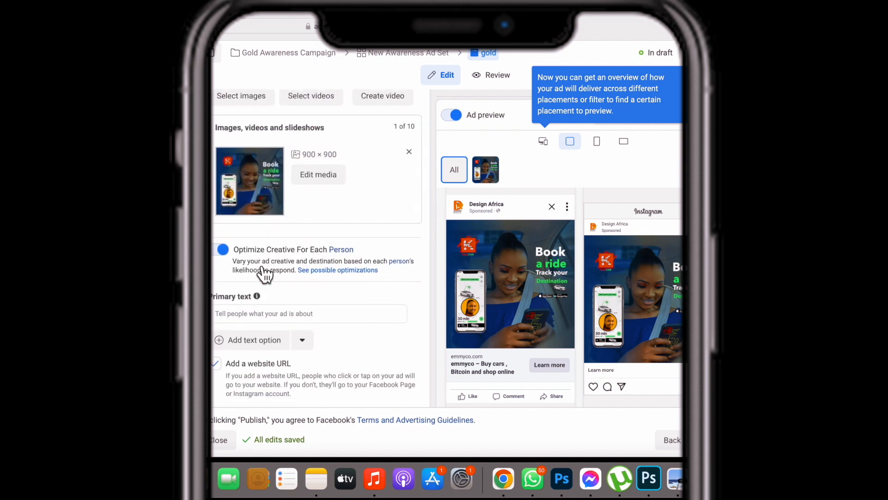
click(253, 314)
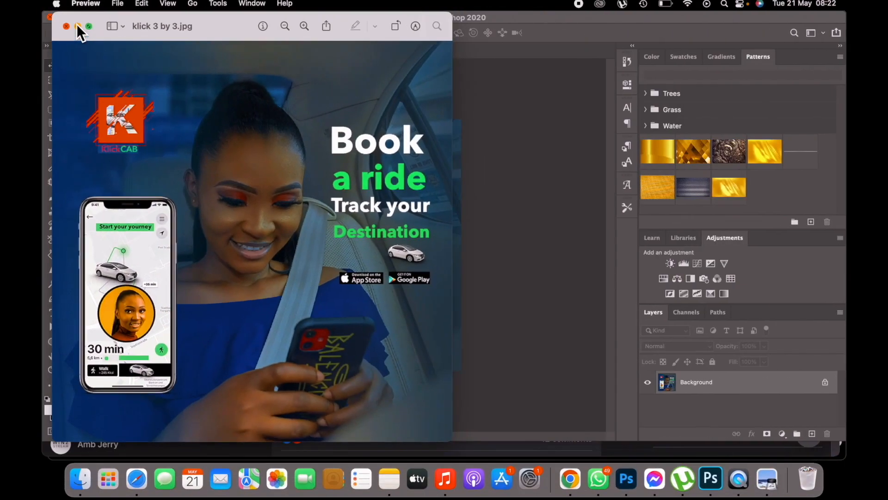
- Switch to Photoshop and check the ad image's width and height in pixels in the Image Size dialog
click(522, 170)
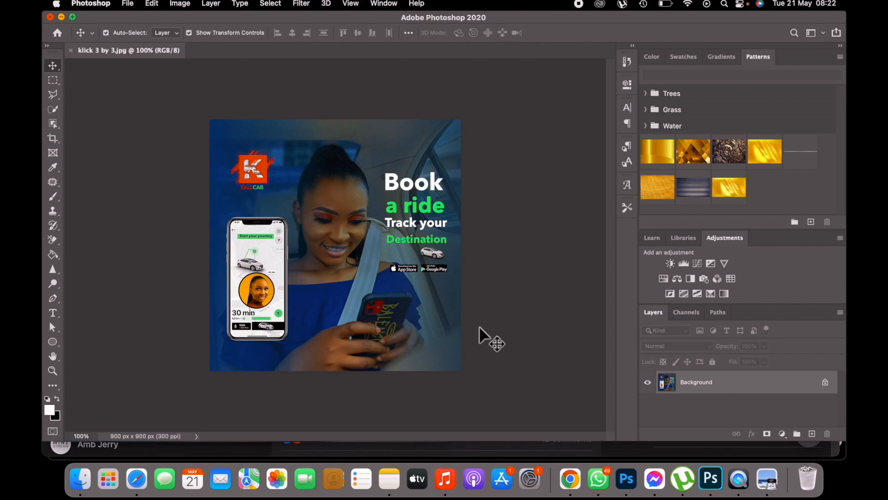
click(179, 5)
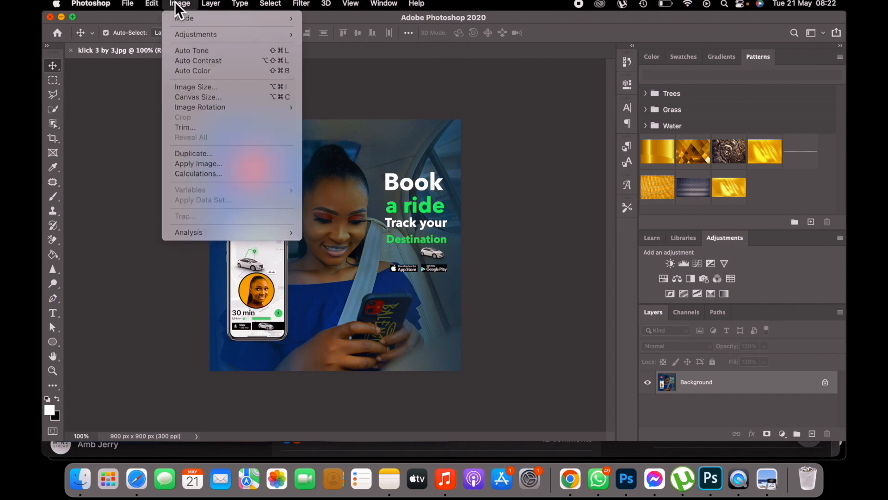
click(185, 88)
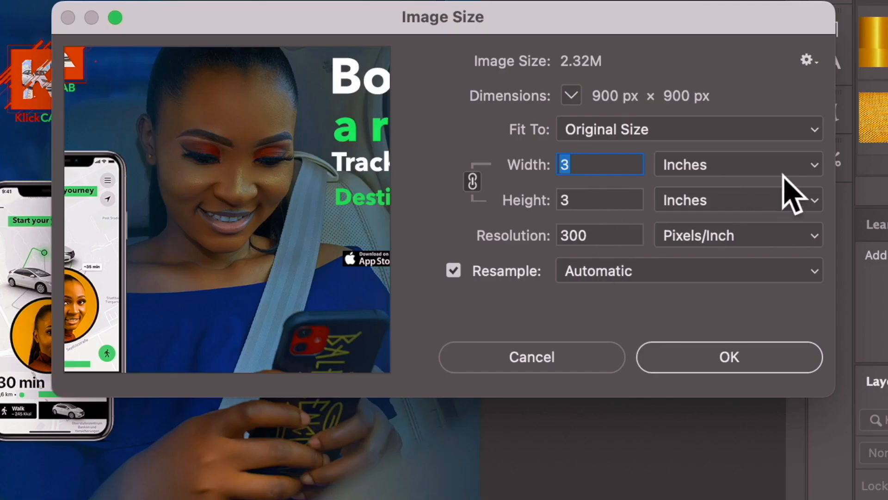
click(815, 165)
click(685, 164)
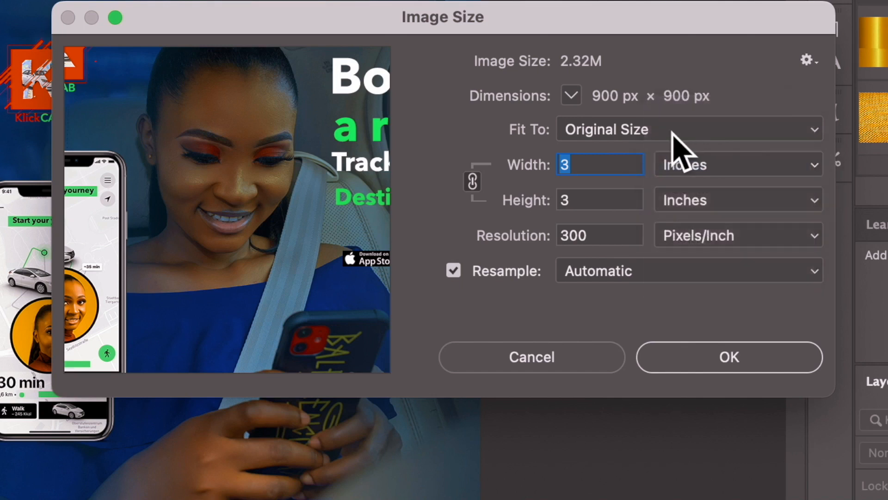
click(810, 161)
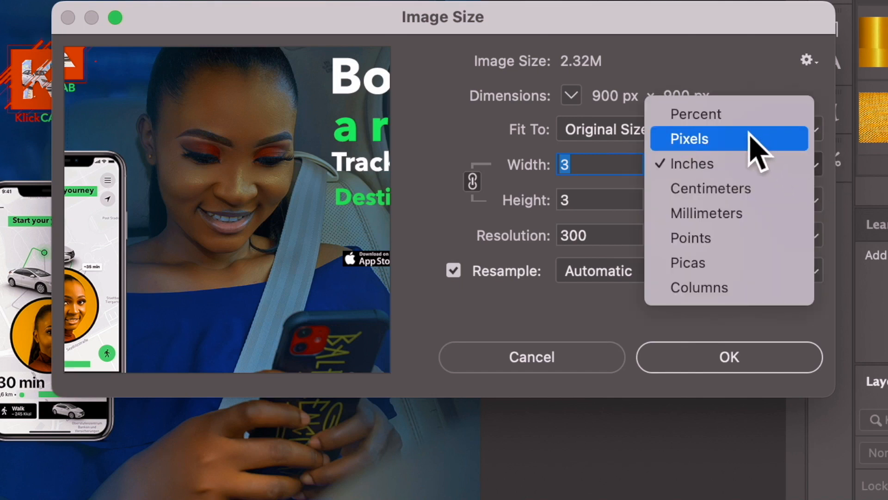
click(724, 140)
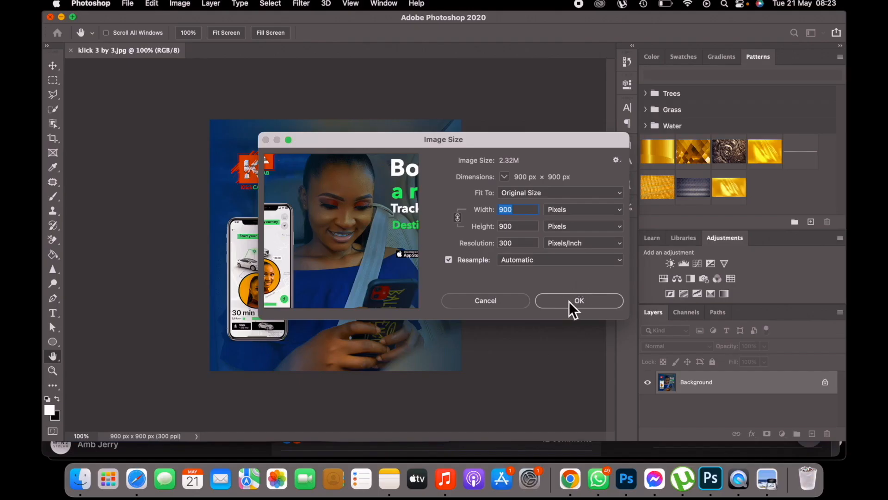
click(574, 302)
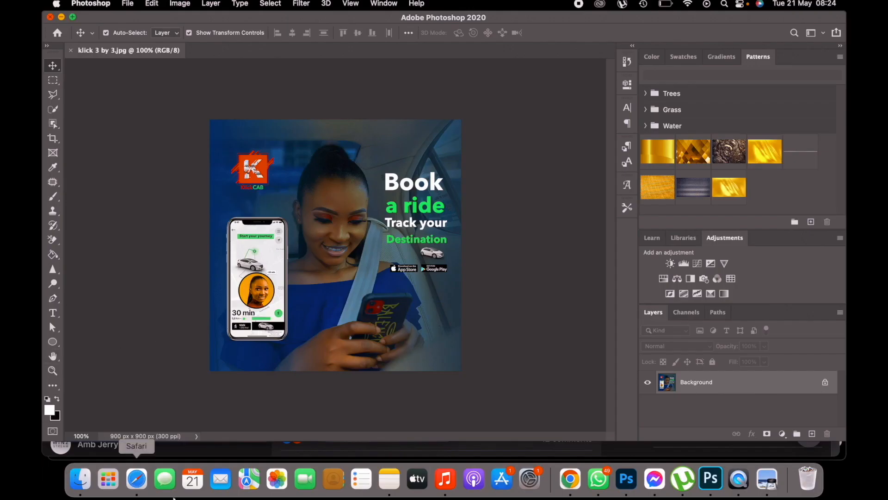
- Switch to Safari and open Ads Manager from the expanded list of Facebook shortcuts
click(137, 483)
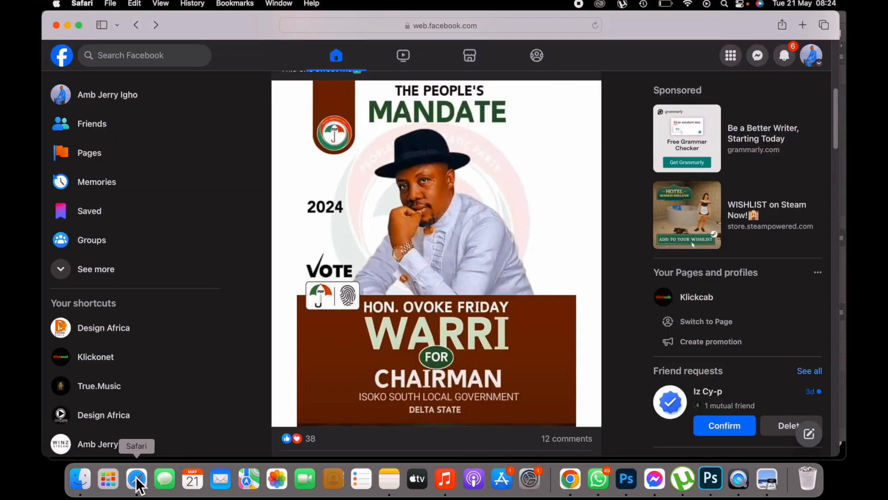
scroll(323, 267, up, 7)
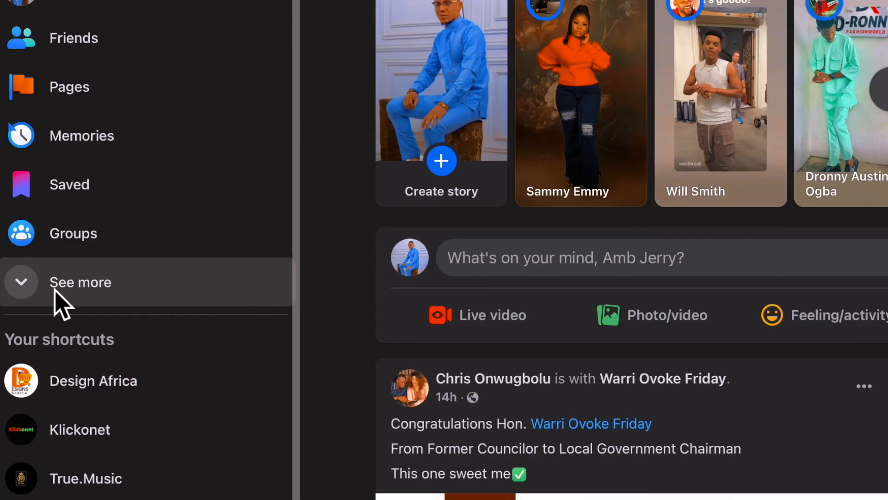
click(21, 289)
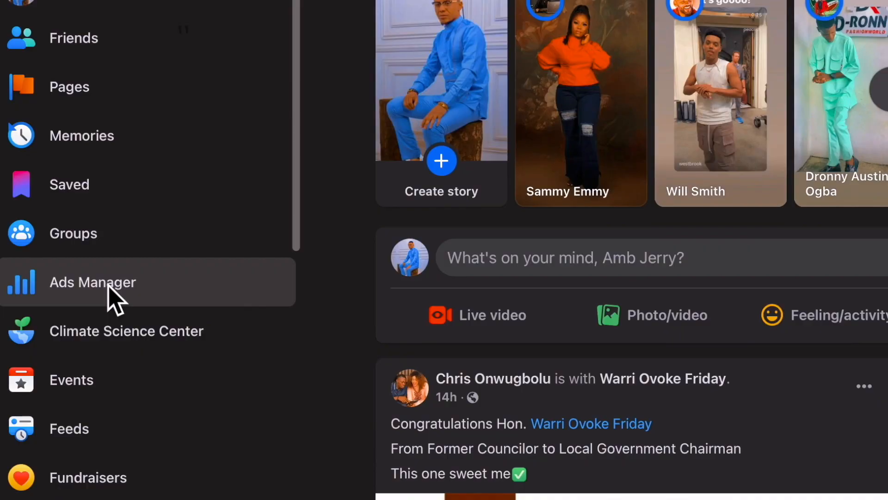
click(111, 284)
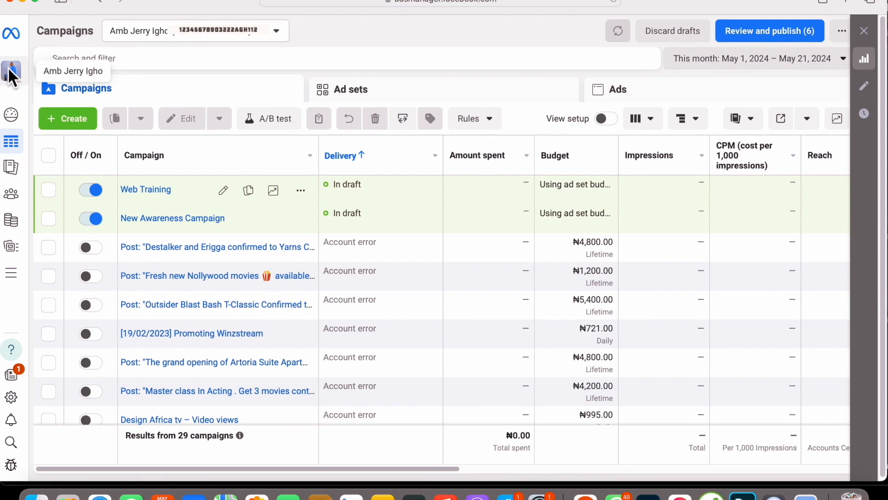
- Open the payment settings in the ad account's Billing & payments area
mouse_move(10, 92)
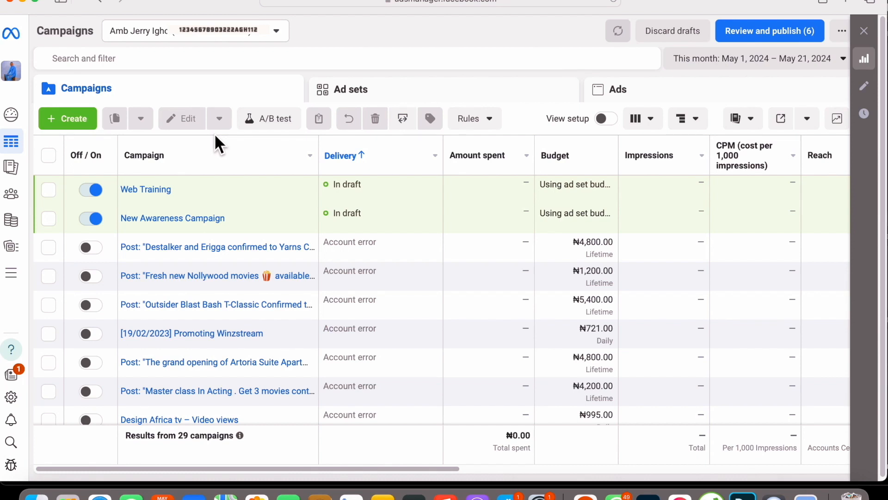
mouse_move(9, 118)
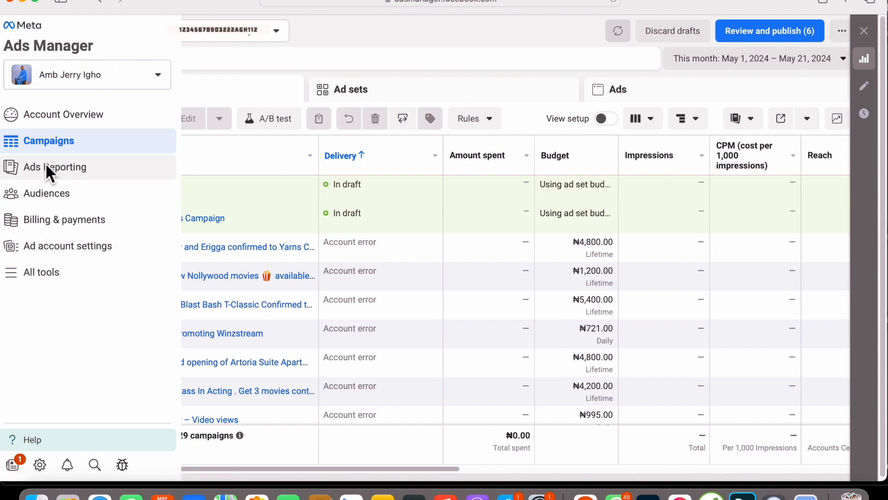
click(32, 219)
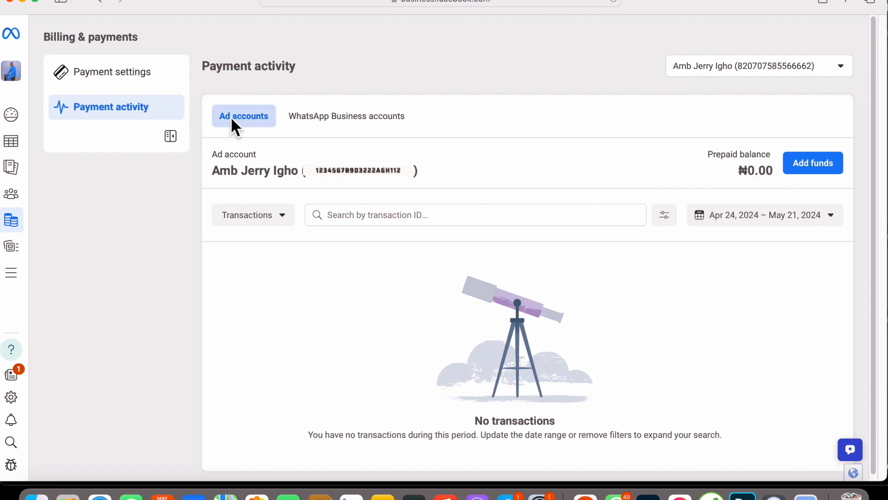
click(101, 74)
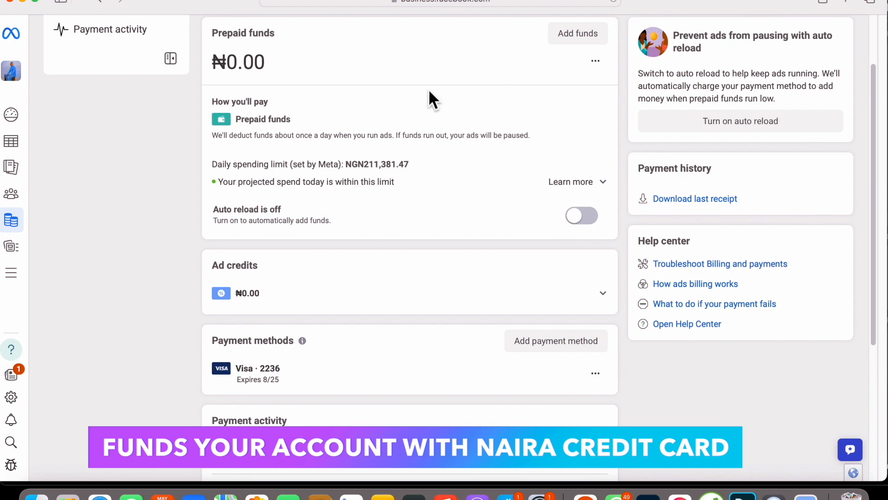
- Start adding prepaid funds to the ad account and set the amount to 1500 naira
scroll(429, 97, up, 2)
click(570, 84)
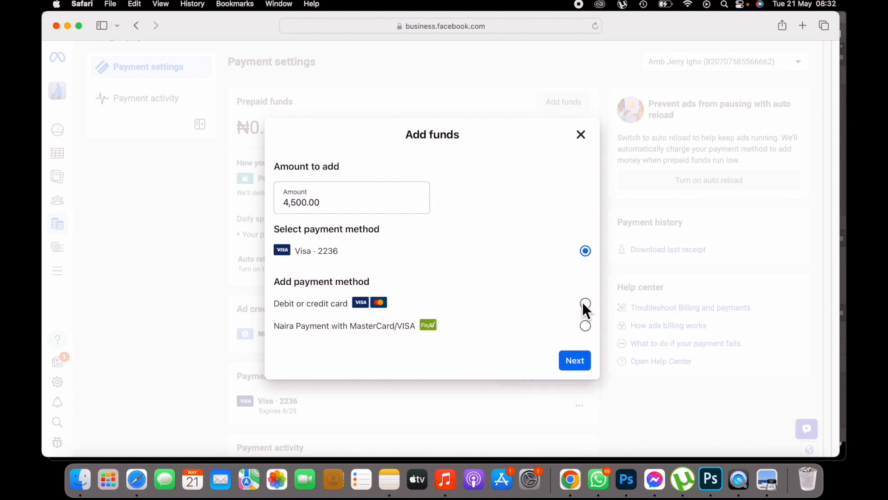
click(323, 204)
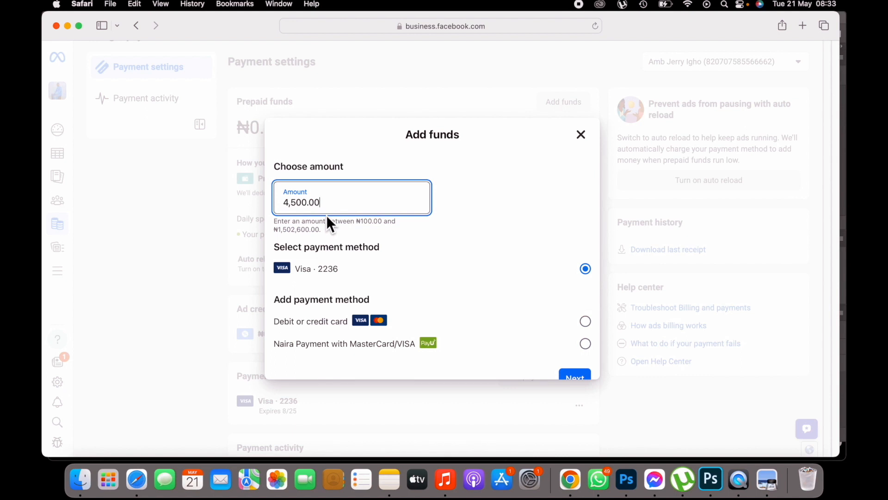
key(BackSpace)
key(BackSpace)
key(BackSpace)
key(BackSpace)
key(BackSpace)
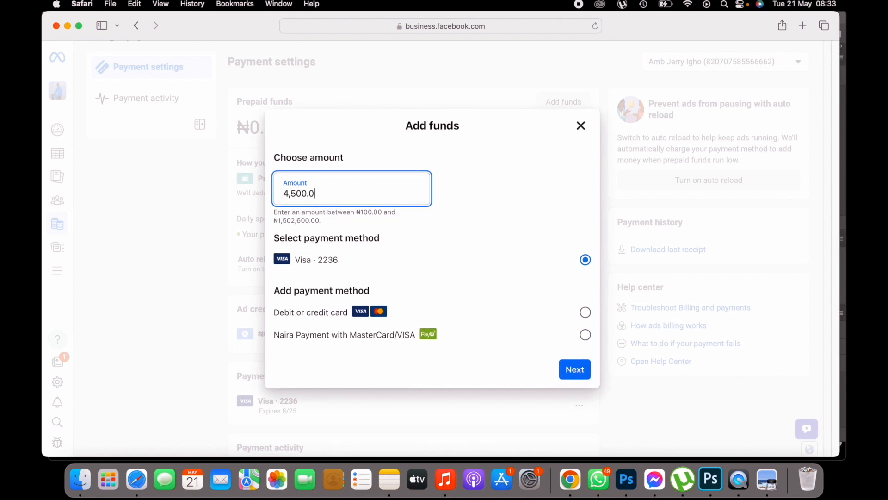
key(BackSpace)
key(BackSpace)
text(1500)
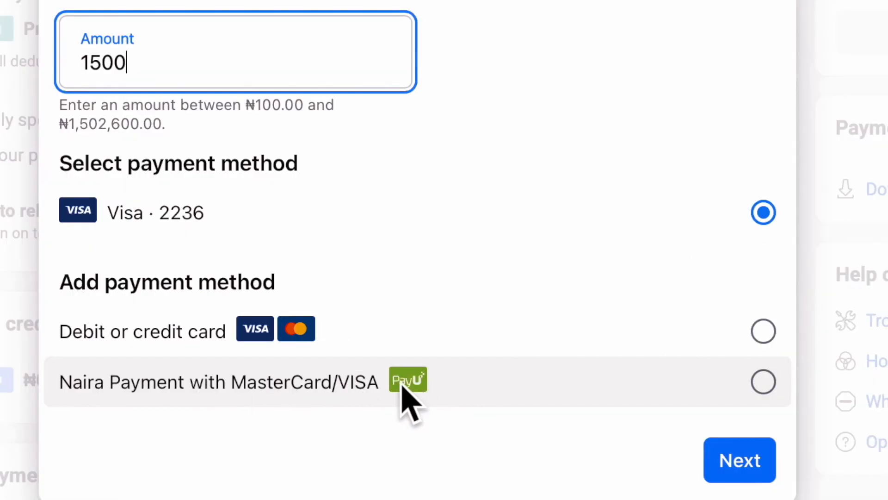
- Choose Naira Payment with MasterCard/VISA as the payment method and continue to the PayU card payment form
click(768, 385)
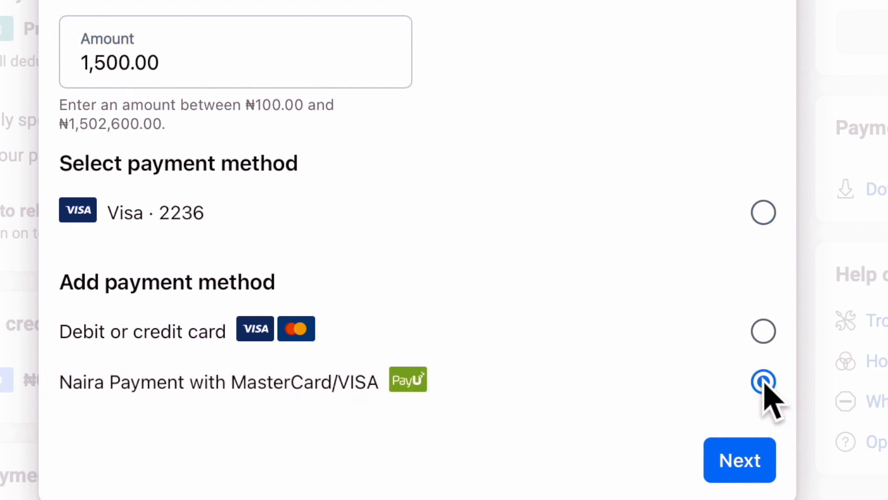
click(574, 368)
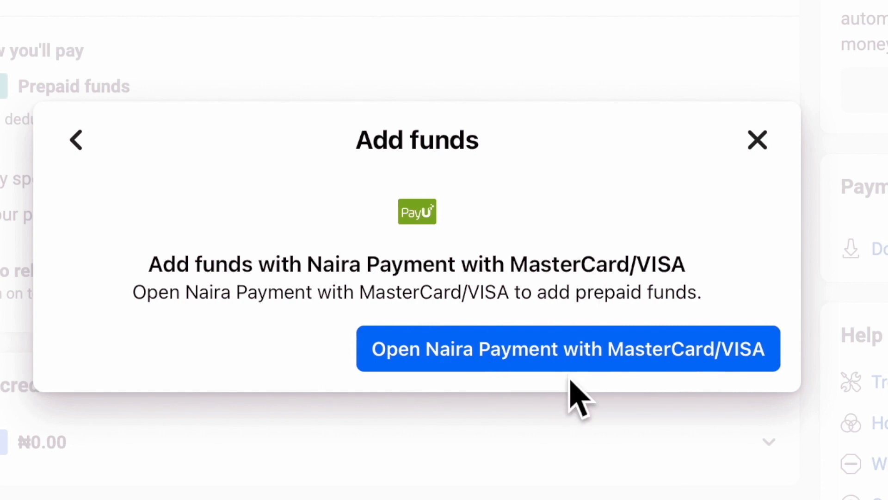
click(399, 349)
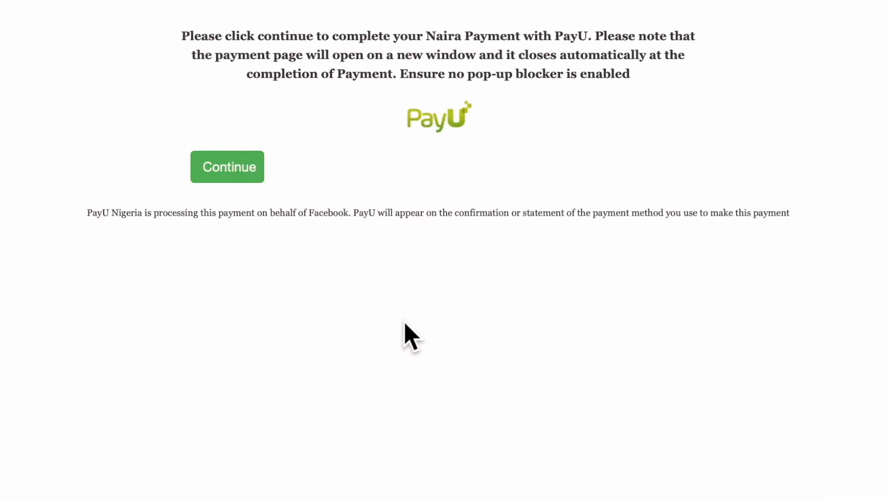
click(227, 168)
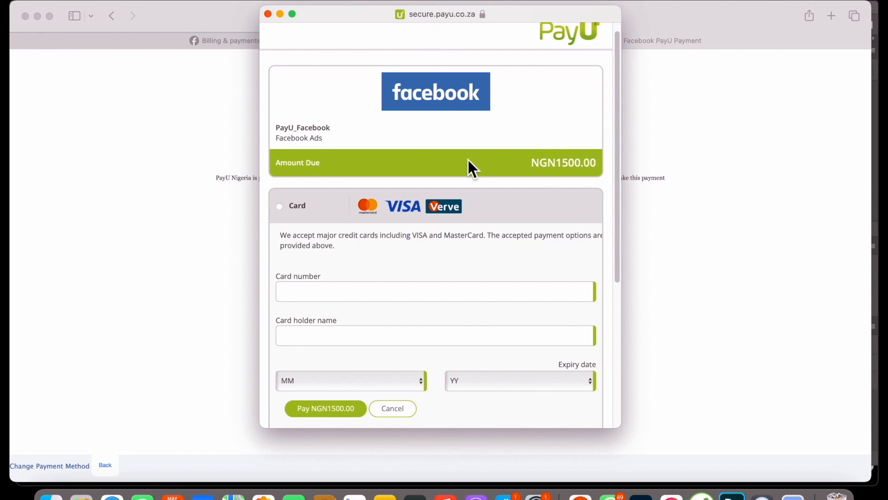
- Enter the card number and the card holder's name in the PayU payment form
scroll(300, 293, down, 3)
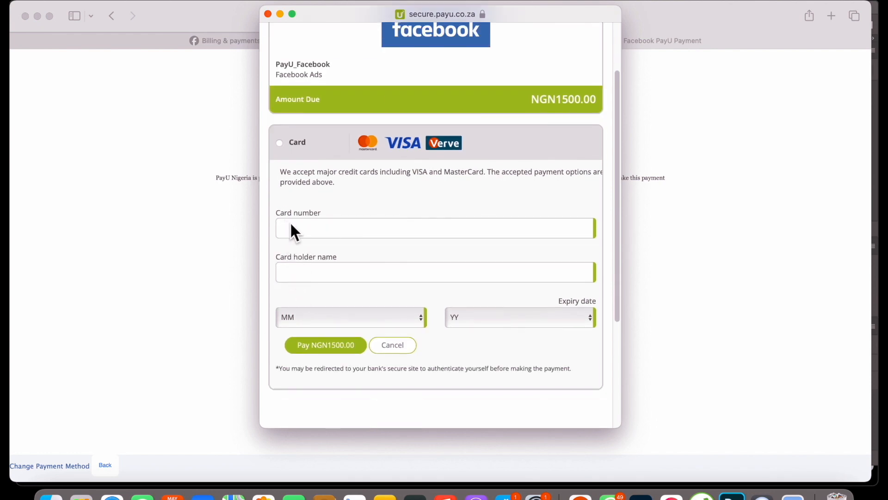
click(345, 230)
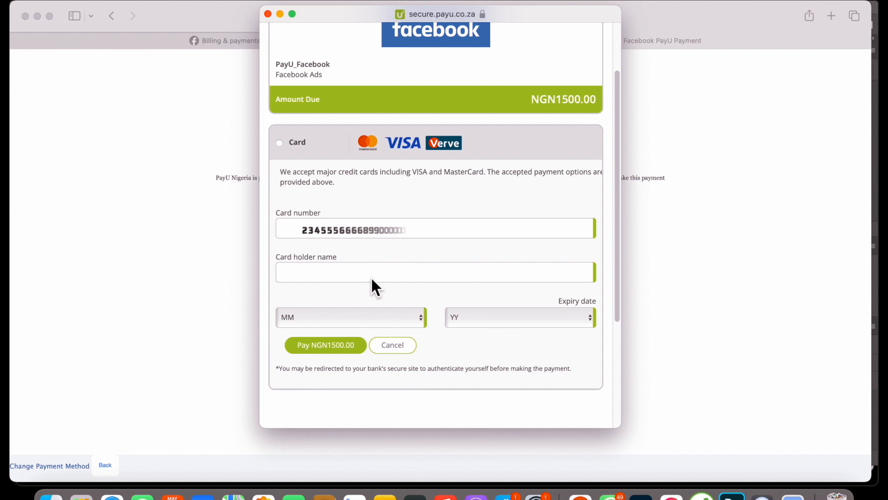
key(Tab)
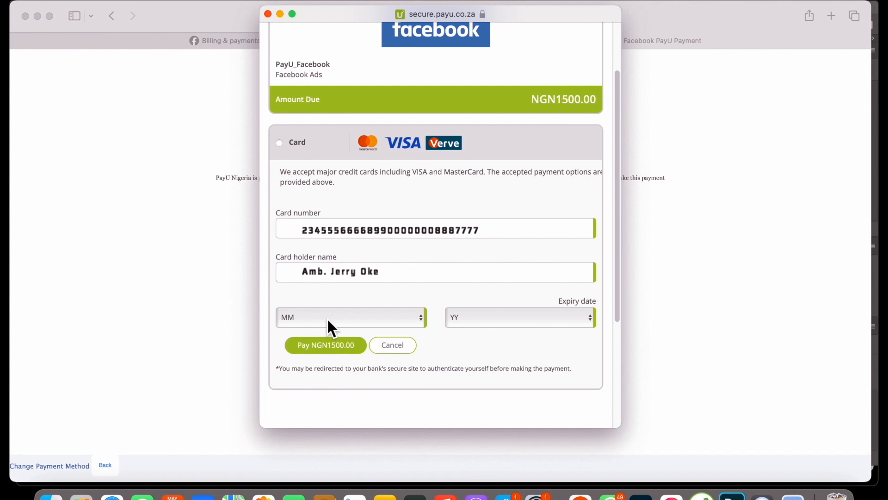
- Fill in the card's expiry date and CVV number, and submit the NGN1500.00 payment
click(326, 318)
text(05)
click(475, 316)
text(2)
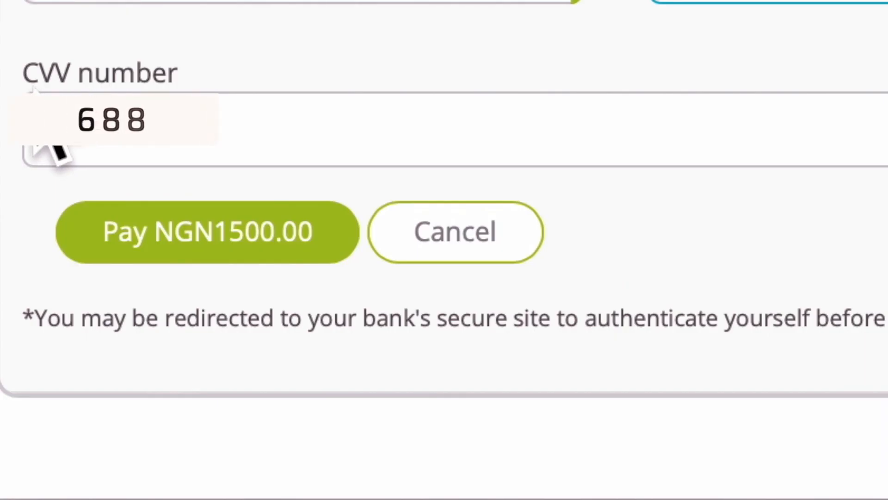
click(111, 155)
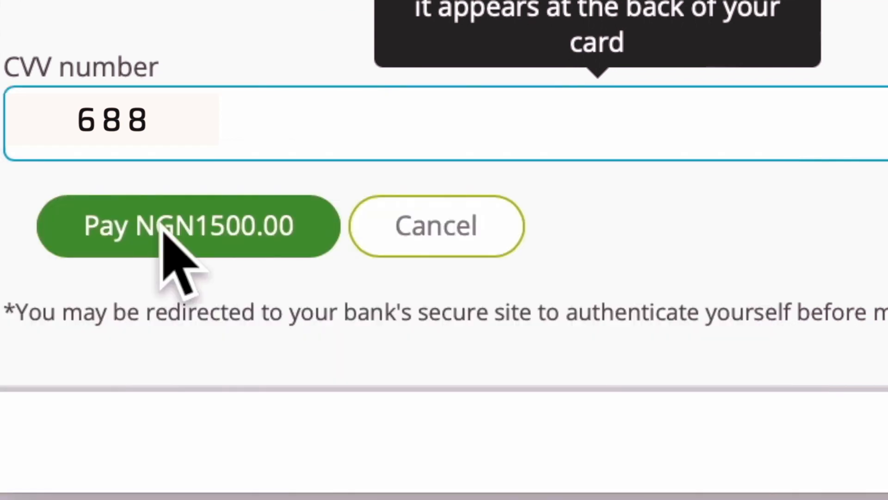
click(181, 230)
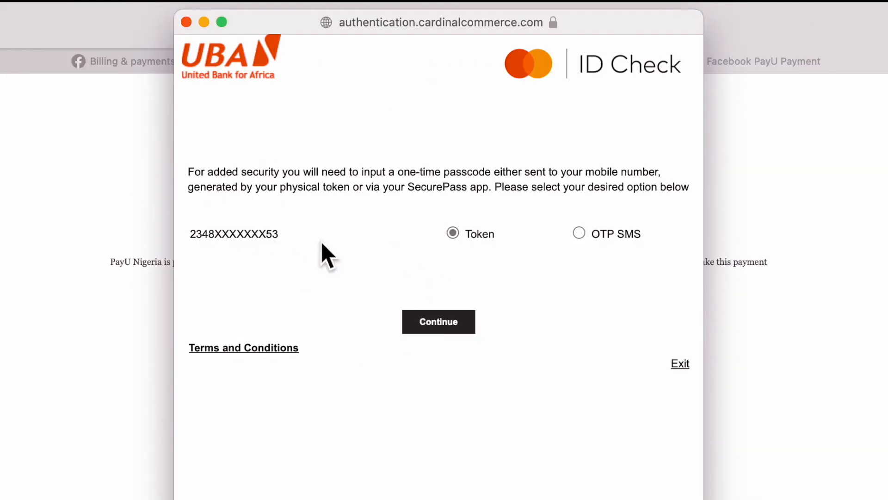
- Authenticate the payment with a one-time passcode requested through OTP SMS, and continue back to the Facebook payment settings
click(577, 232)
click(451, 323)
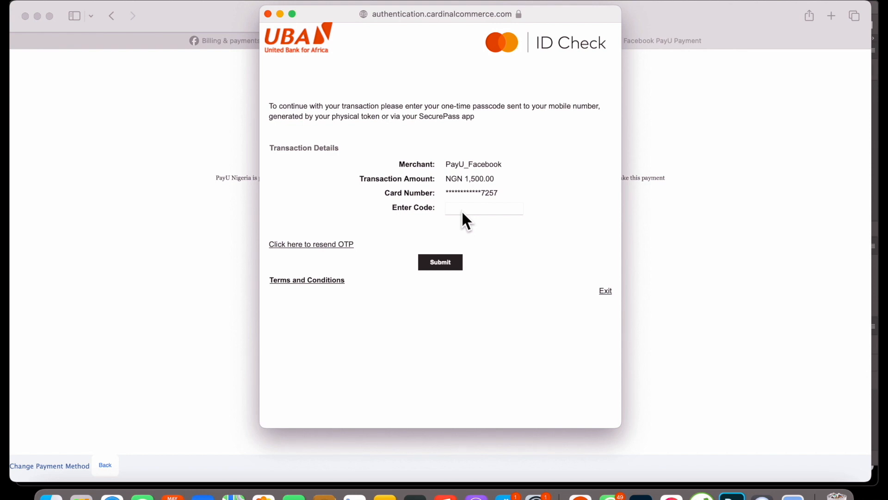
click(467, 211)
click(434, 263)
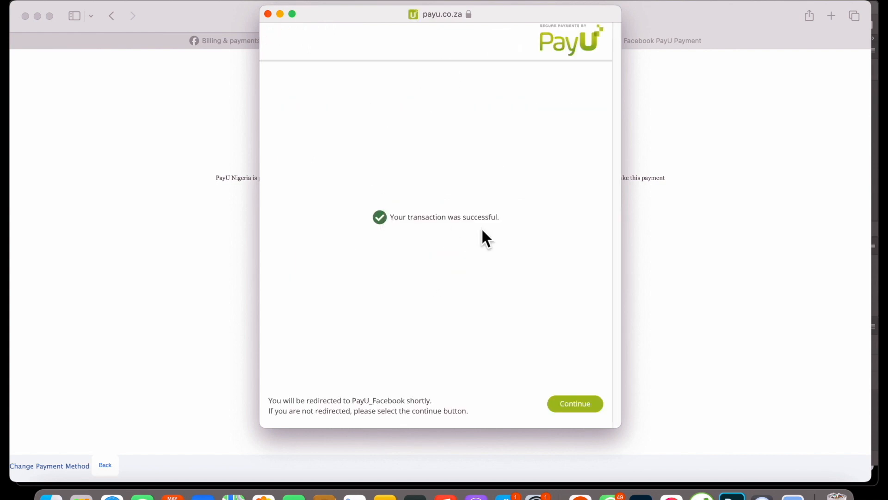
click(580, 403)
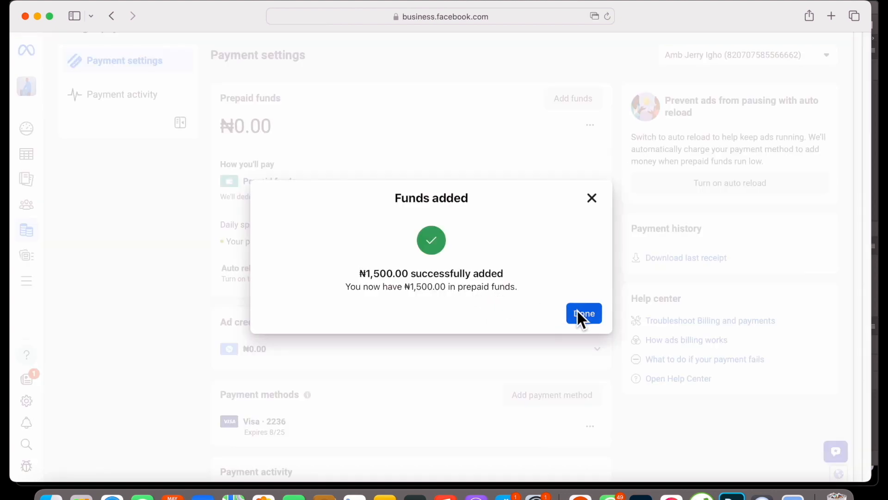
- Dismiss the funds-added confirmation and check the prepaid balance and payment activity in the payment settings
click(577, 310)
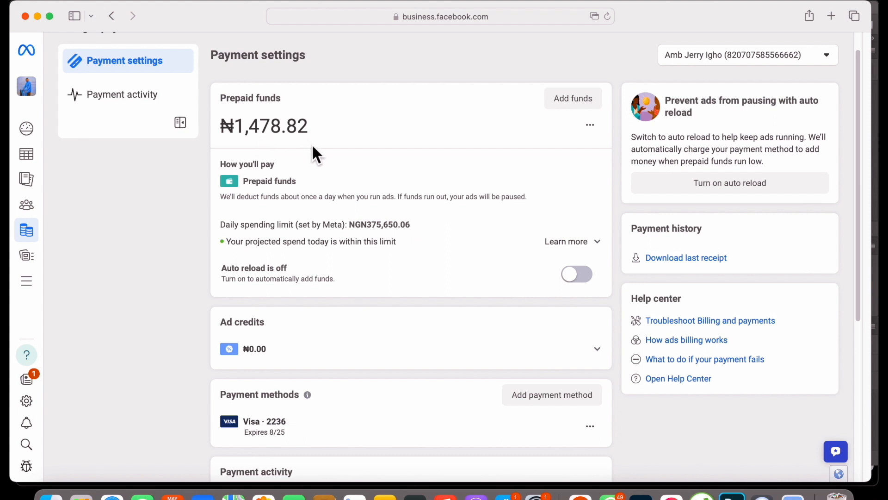
scroll(312, 147, down, 6)
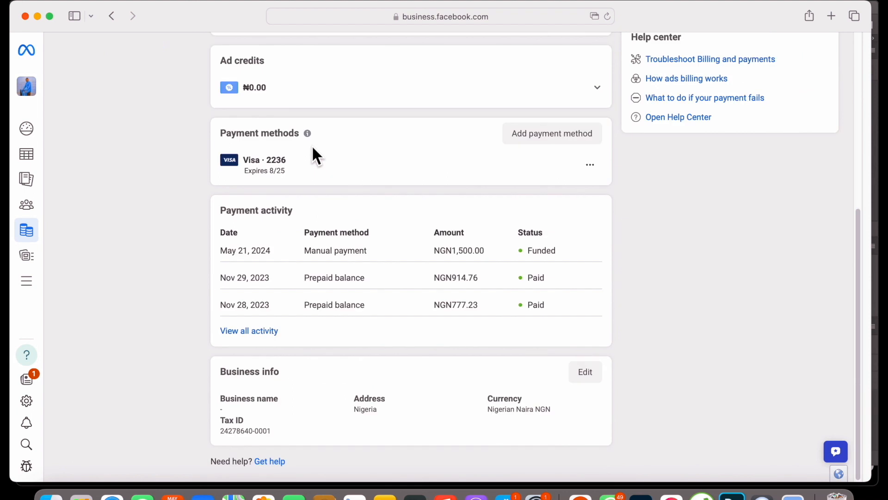
scroll(313, 147, up, 1)
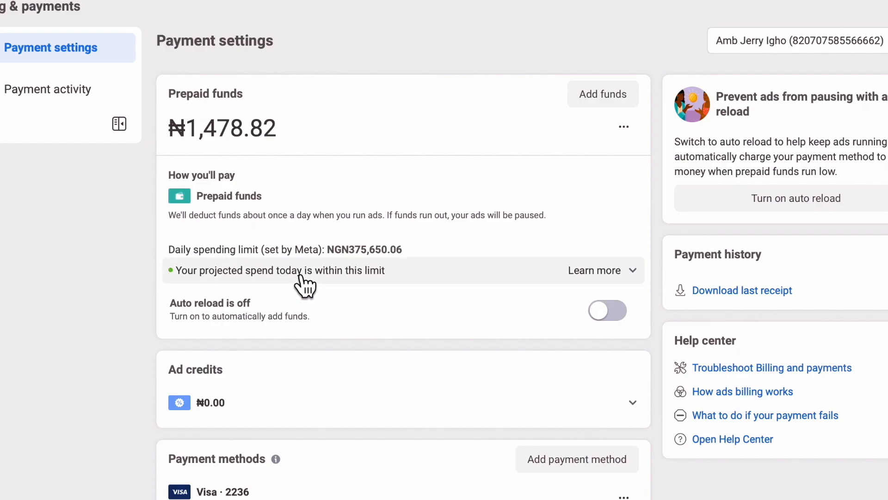
scroll(301, 276, down, 7)
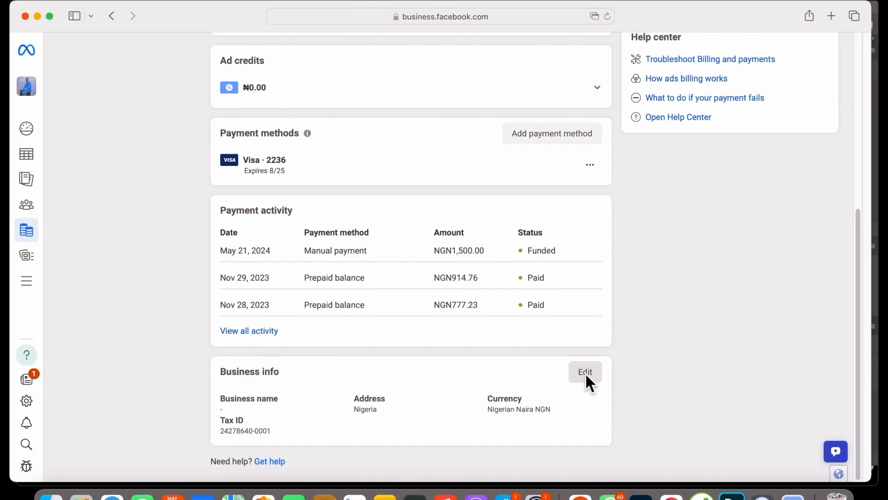
- Open the business info for editing and enter Design Africa Magazine as the business name in the tax information
click(618, 399)
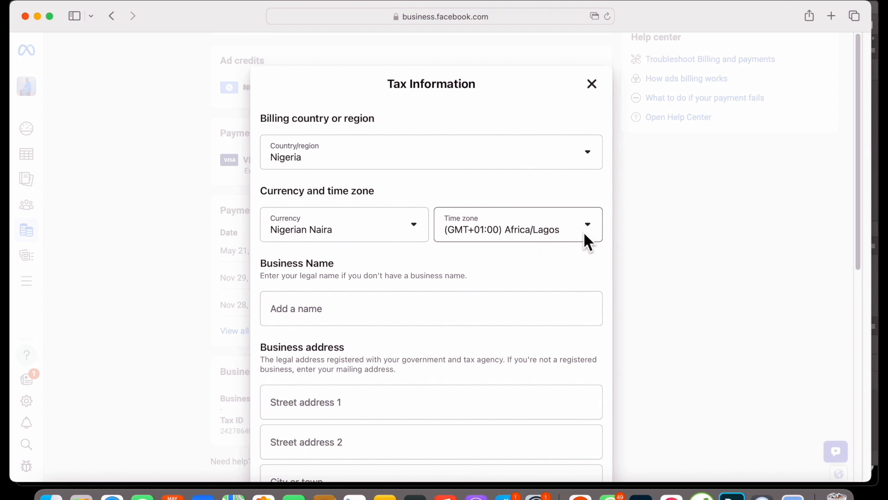
scroll(324, 301, down, 2)
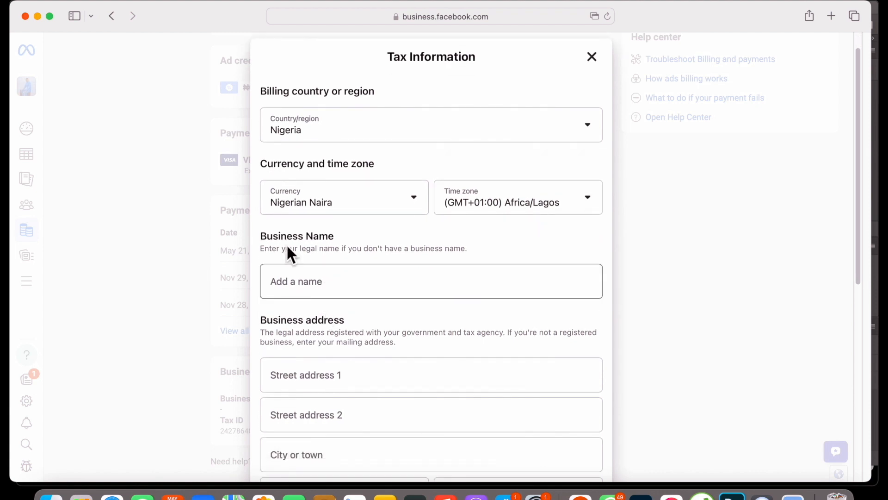
scroll(298, 283, down, 5)
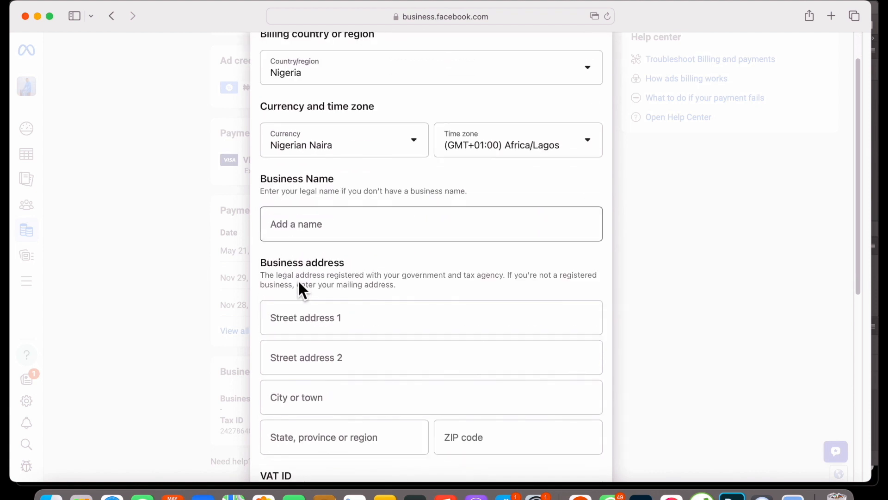
scroll(299, 283, up, 3)
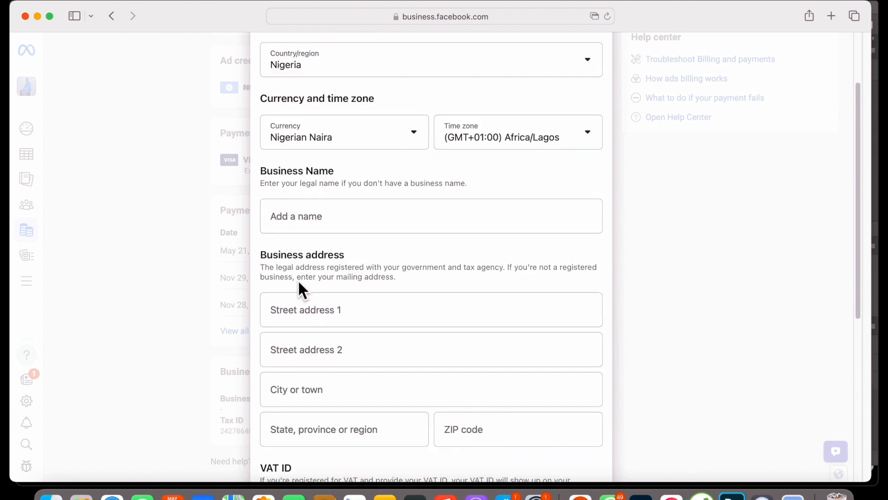
click(302, 209)
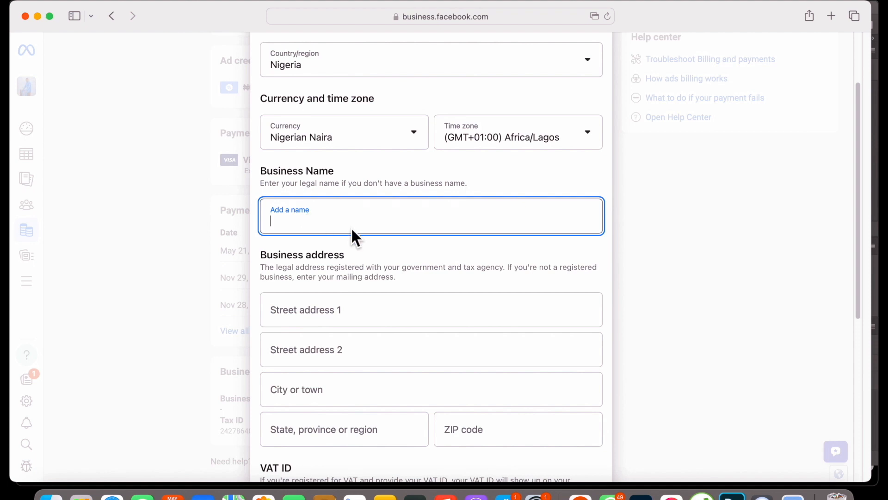
scroll(565, 268, up, 3)
text(Design Africa Magazine)
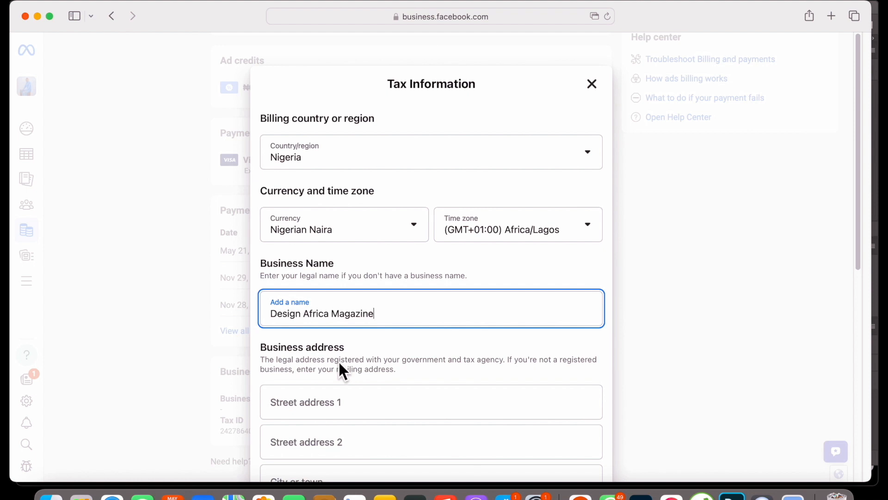
- Enter the street address of the business in the first address line of the tax information form
key(Tab)
text(5 N)
key(BackSpace)
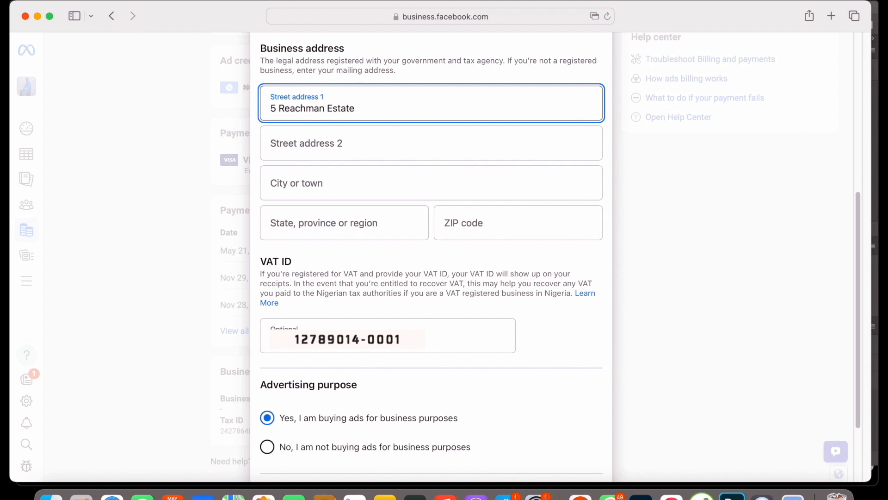
- Fill in the city and the state of the business address
click(326, 180)
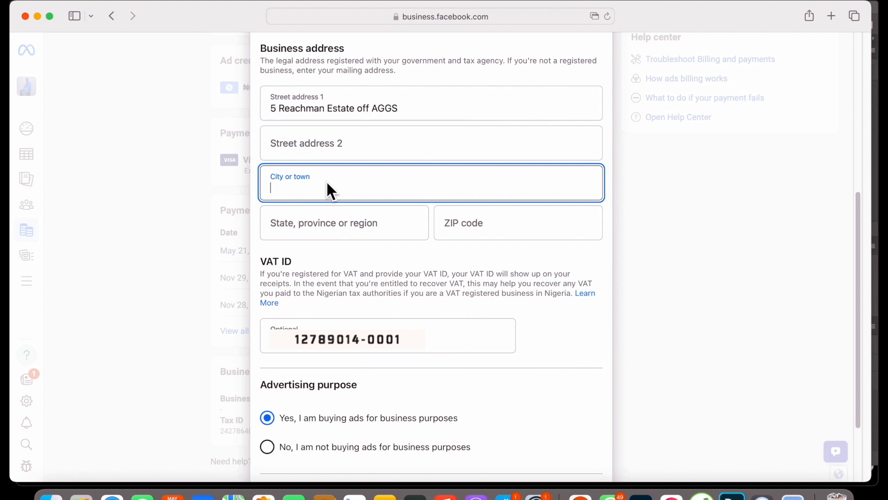
text(Asaba)
click(314, 227)
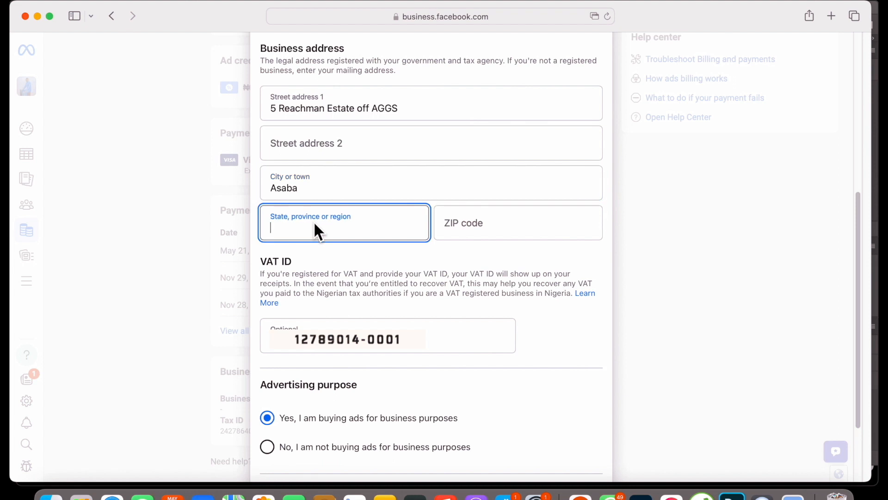
text(S)
key(BackSpace)
text(Delta)
- Search Google in a new browser tab for the post code of the business's city to use as the ZIP code
click(475, 226)
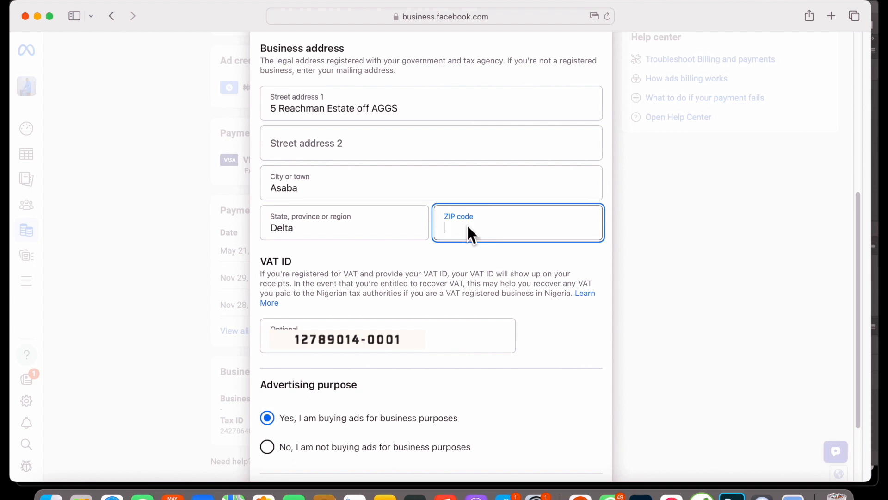
key(super+t)
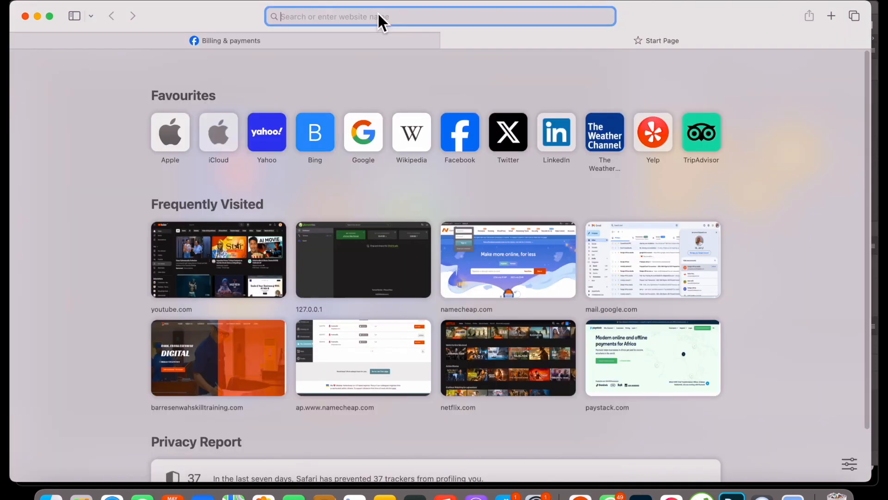
text(pos)
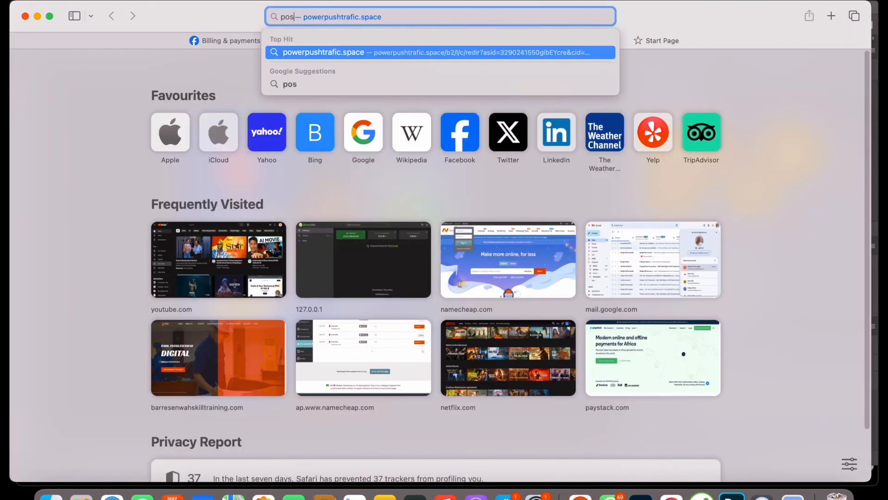
text(t code )
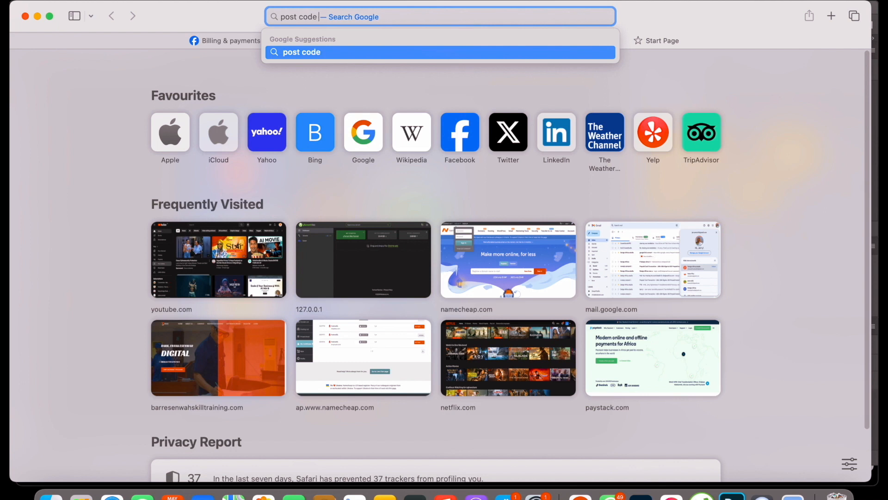
text(of asaba)
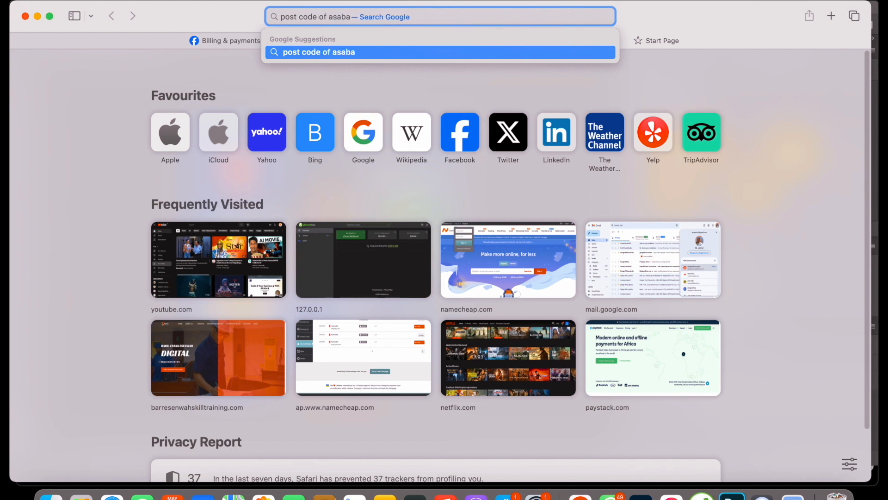
key(Return)
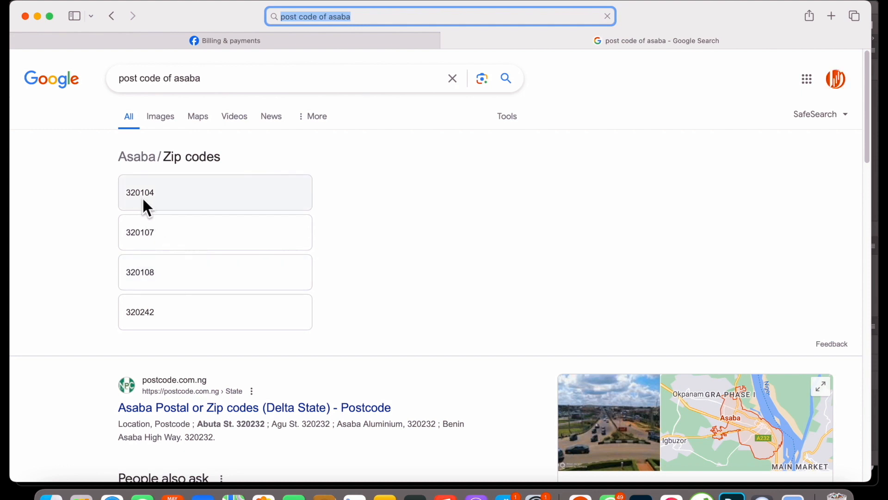
- Close the search tab, enter the found ZIP code in the business address, and save the tax information
key(super+w)
text(320104)
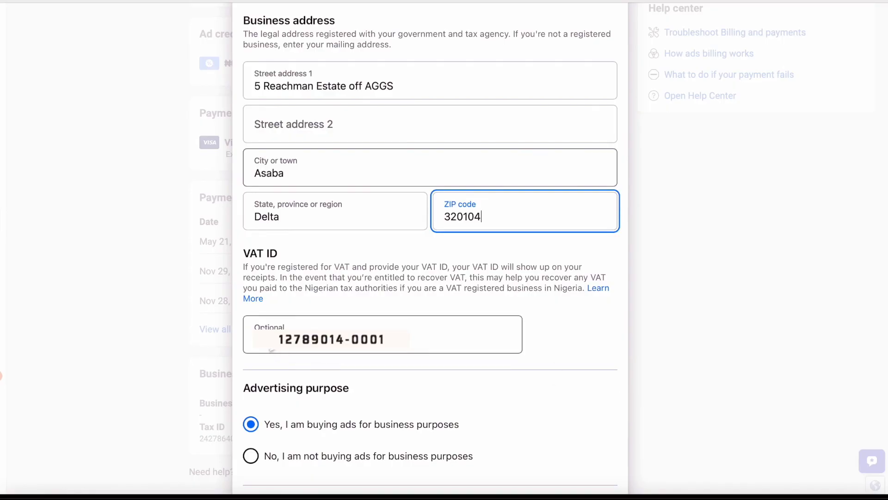
scroll(364, 349, down, 3)
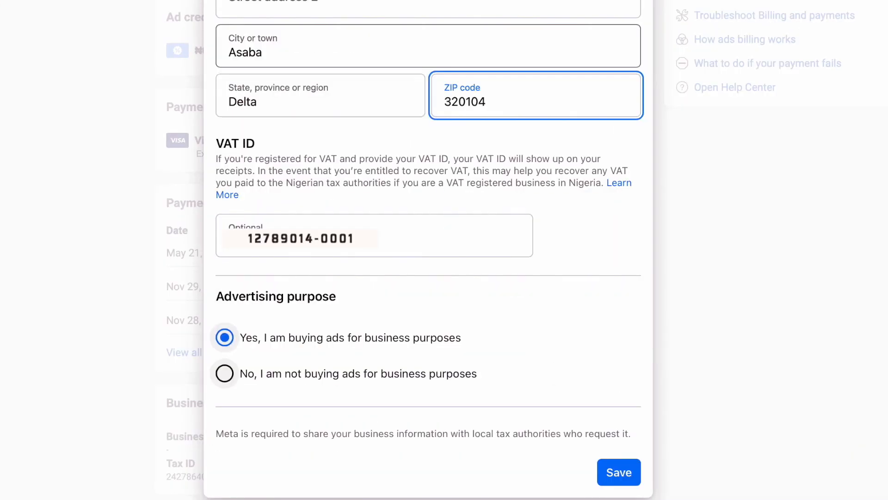
click(619, 472)
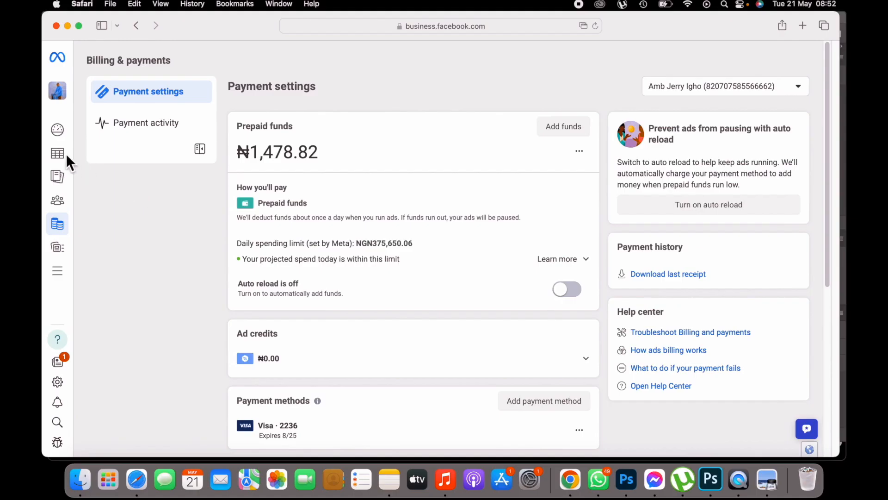
- Create a new campaign from the Campaigns page with Awareness as its objective and continue to the campaign setup
mouse_move(58, 249)
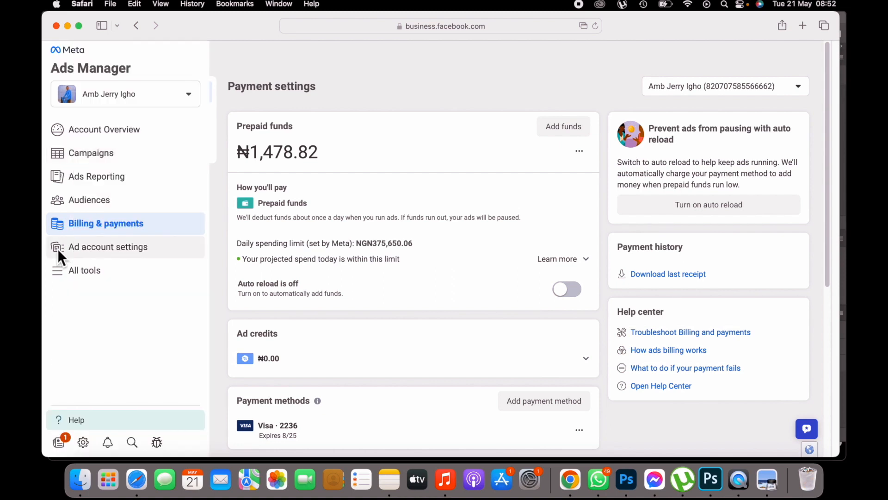
click(57, 156)
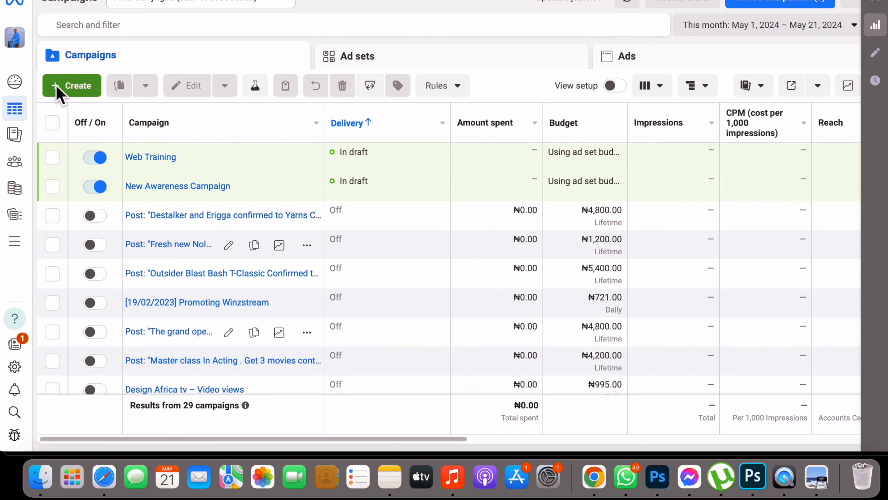
click(55, 84)
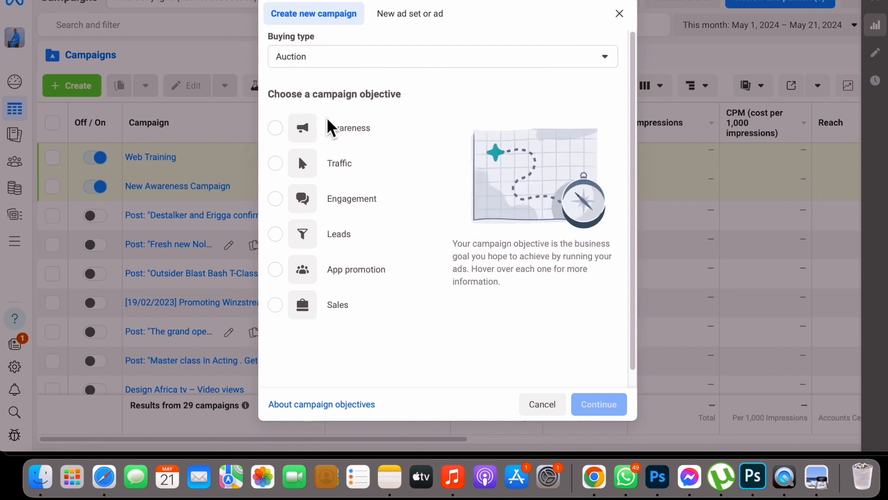
mouse_move(319, 130)
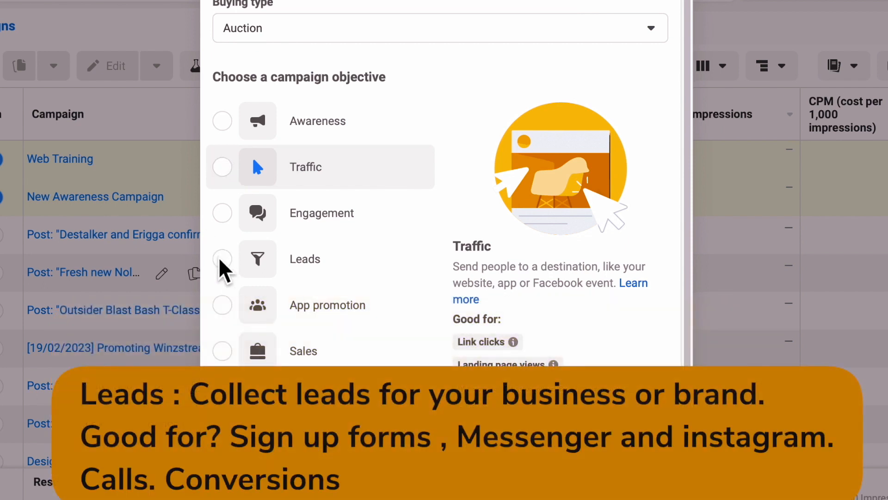
mouse_move(221, 258)
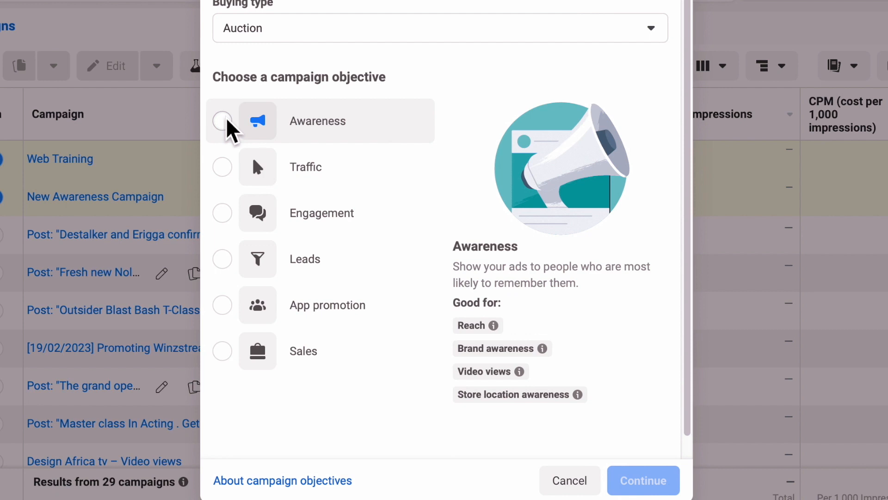
click(227, 122)
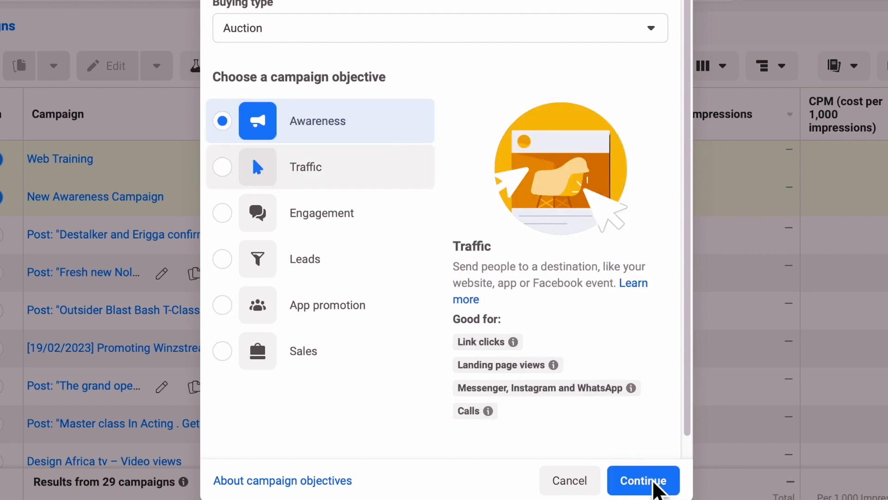
click(654, 482)
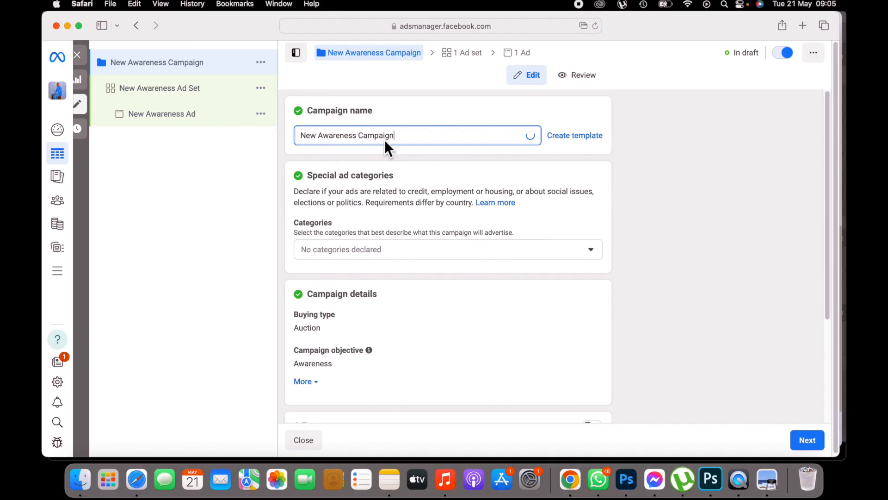
- Rename the campaign as Gold Awareness Campaign
key(BackSpace)
key(BackSpace)
key(BackSpace)
key(BackSpace)
text(Gold)
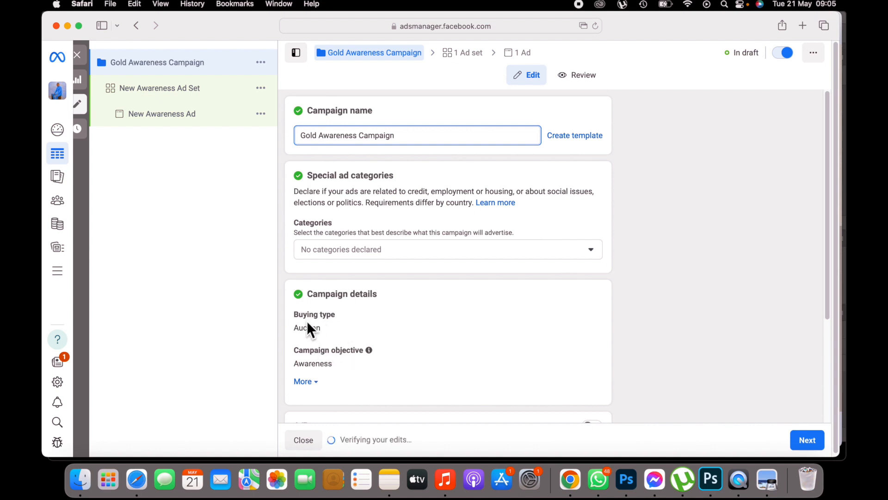
- Keep the Advantage campaign budget as a daily budget and set its amount to ₦3000
scroll(336, 307, down, 4)
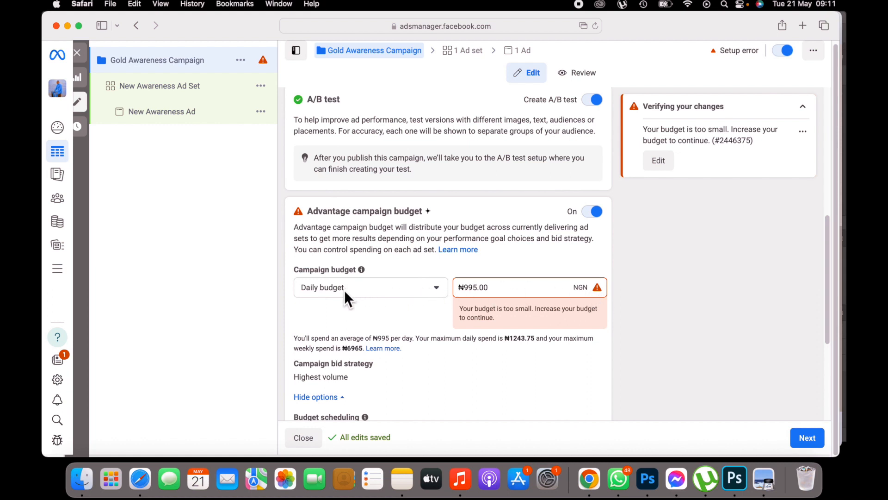
click(437, 287)
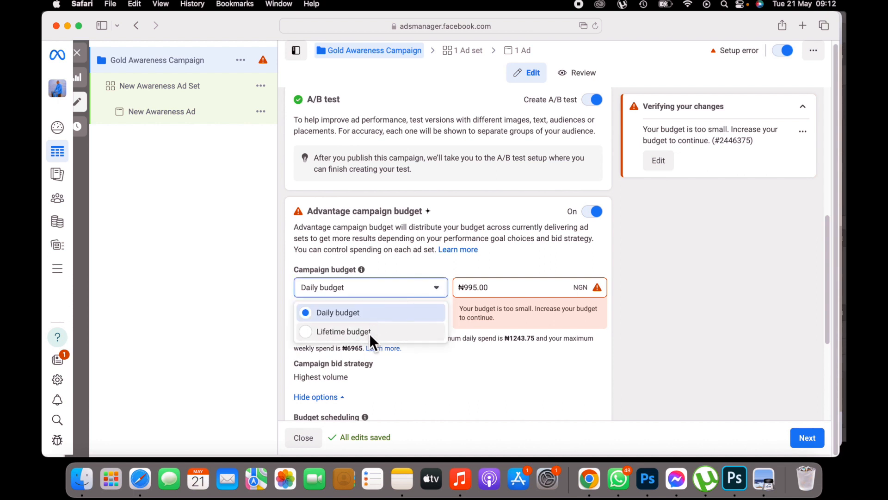
click(456, 363)
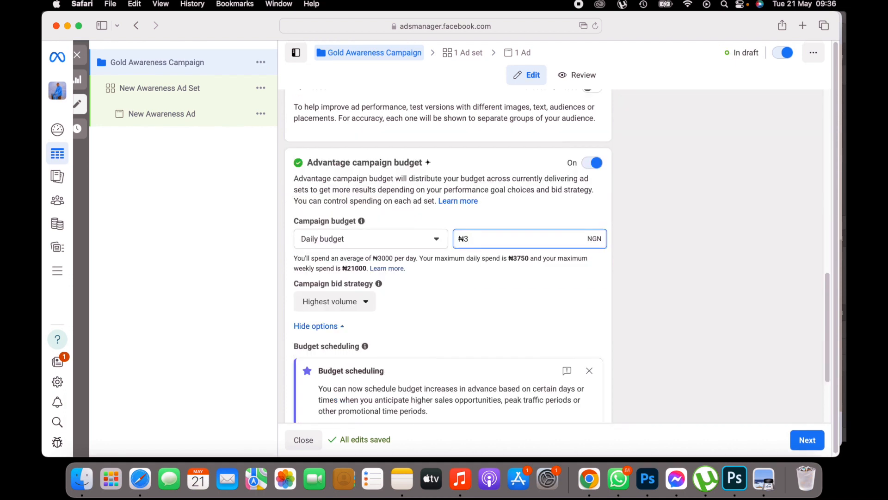
text(000)
scroll(521, 322, down, 1)
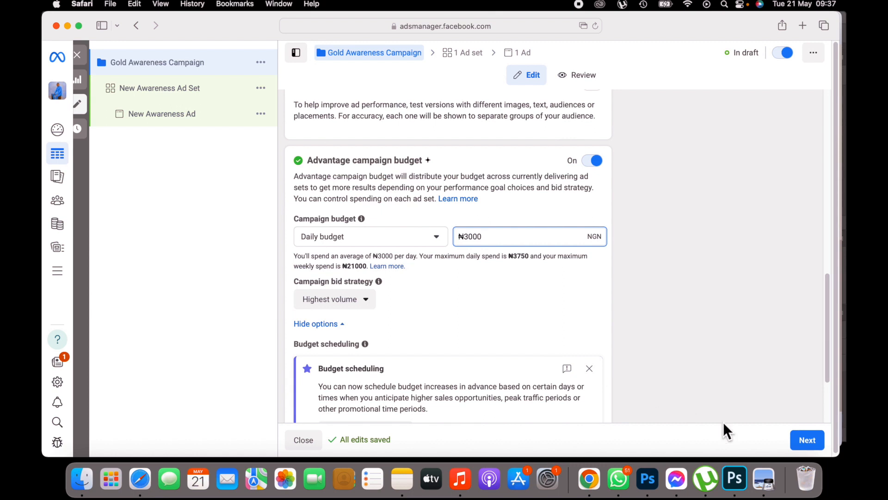
- Continue to the ad set and select the Design Africa page under designafrica as its Facebook Page
click(800, 438)
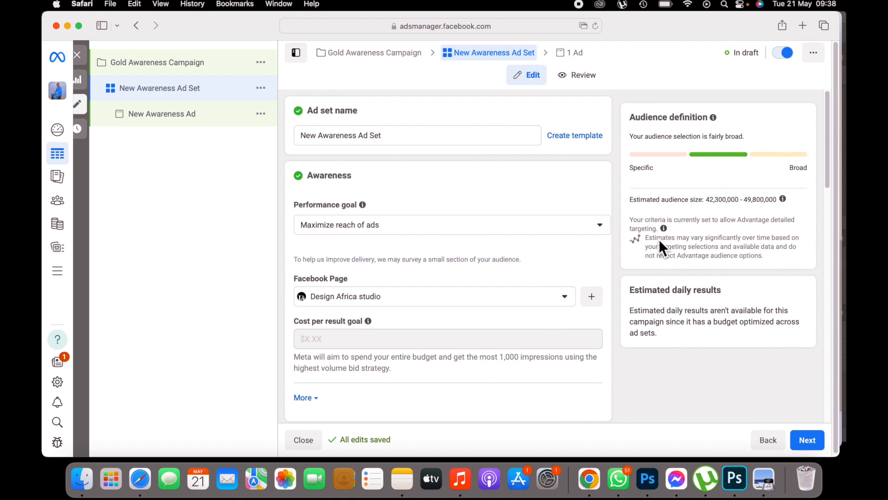
scroll(556, 245, down, 3)
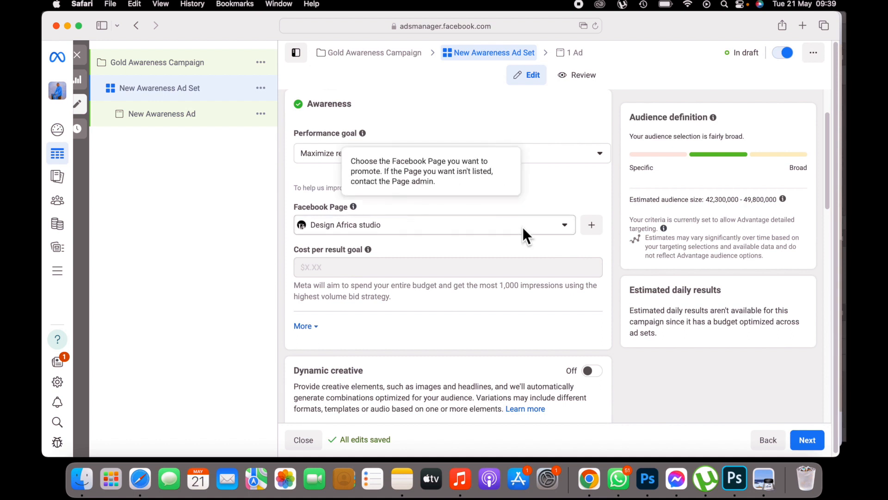
click(564, 227)
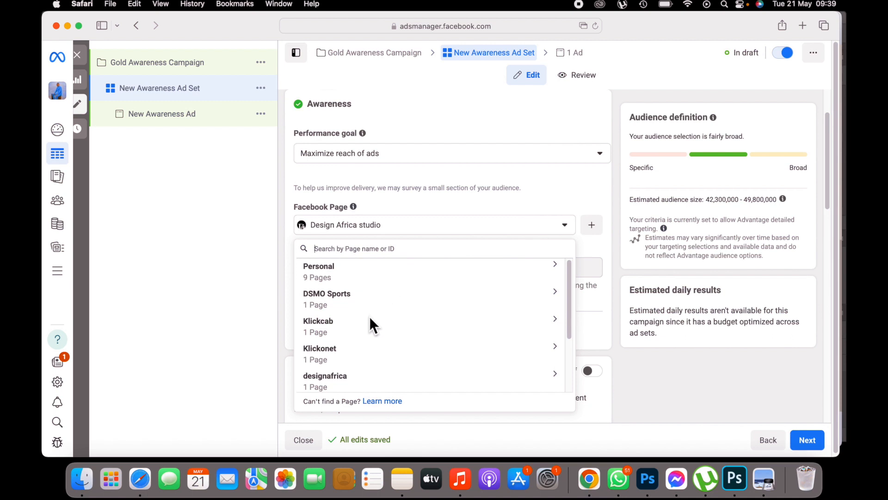
scroll(370, 318, down, 3)
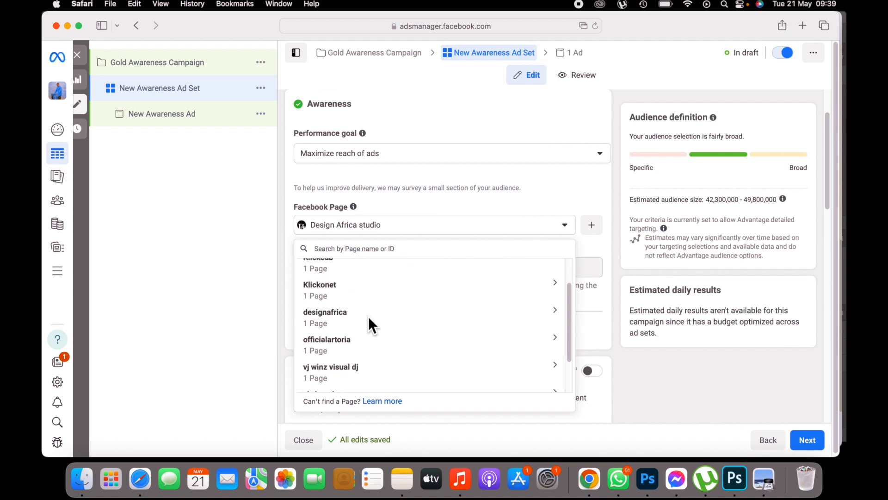
click(332, 312)
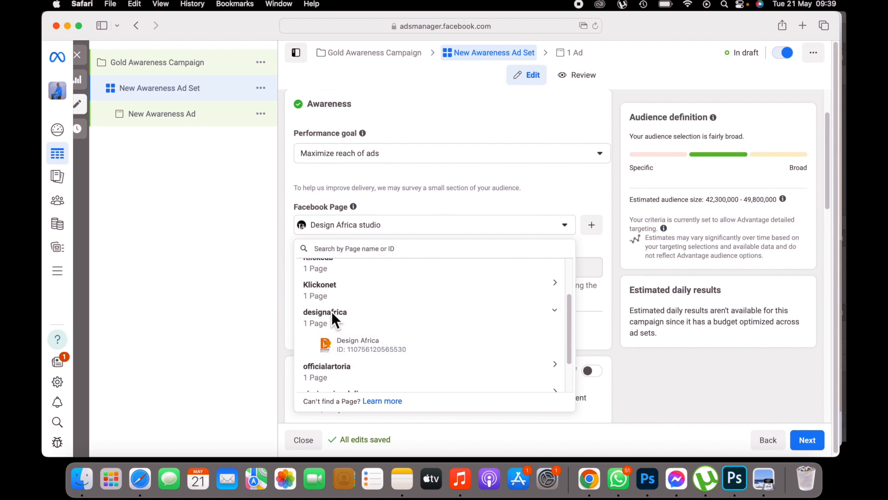
click(384, 344)
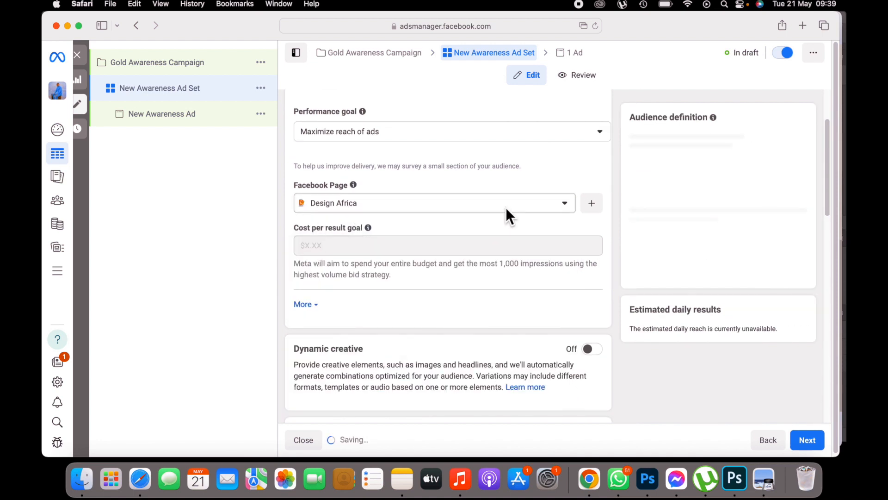
- Turn on dynamic creative for the ad set and accept its explanation
scroll(552, 202, down, 3)
click(595, 197)
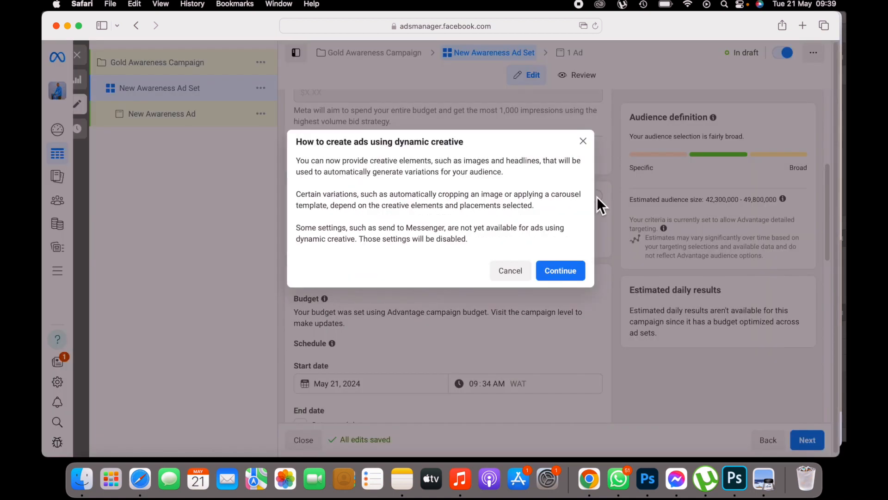
click(564, 270)
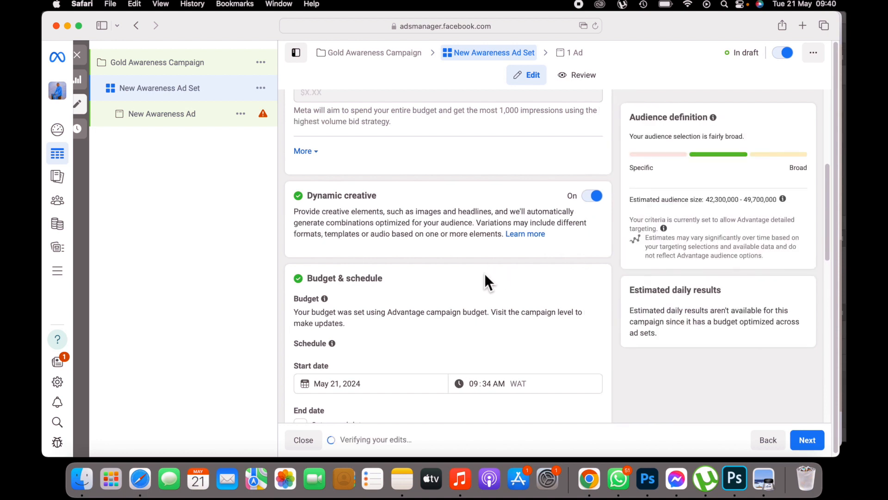
- Set the ad set's start date to May 23, 2024
scroll(485, 274, down, 3)
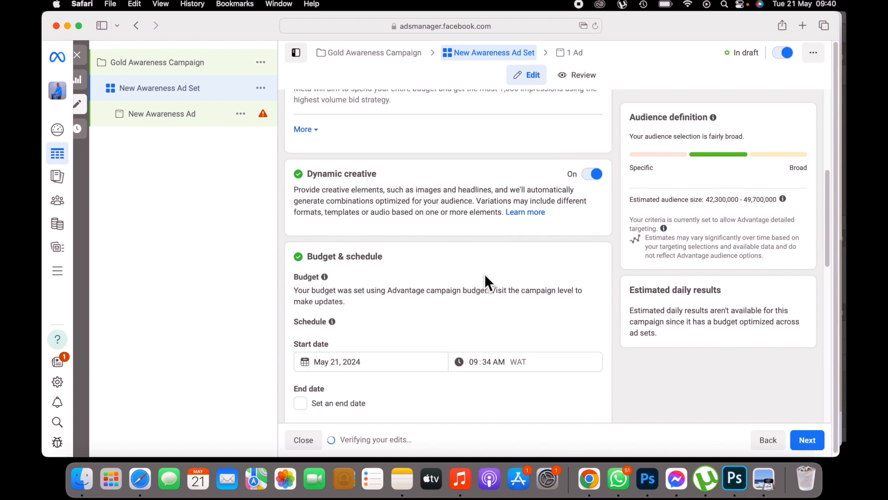
scroll(484, 274, down, 2)
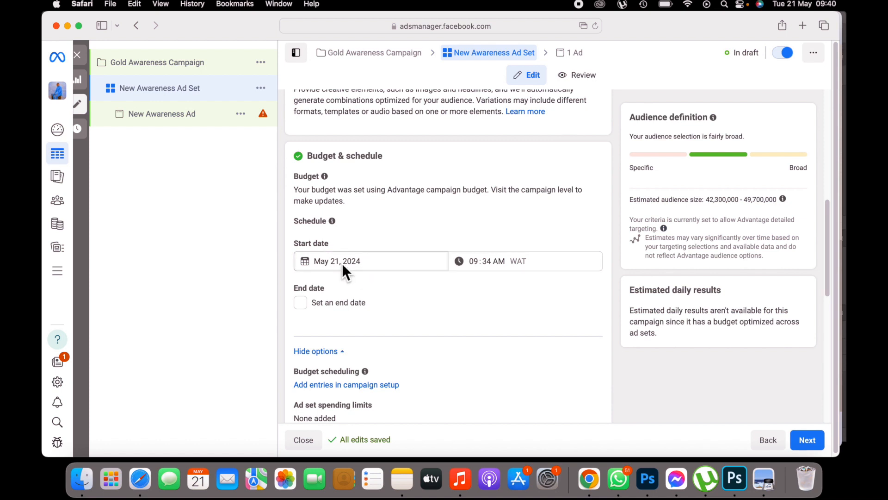
click(320, 262)
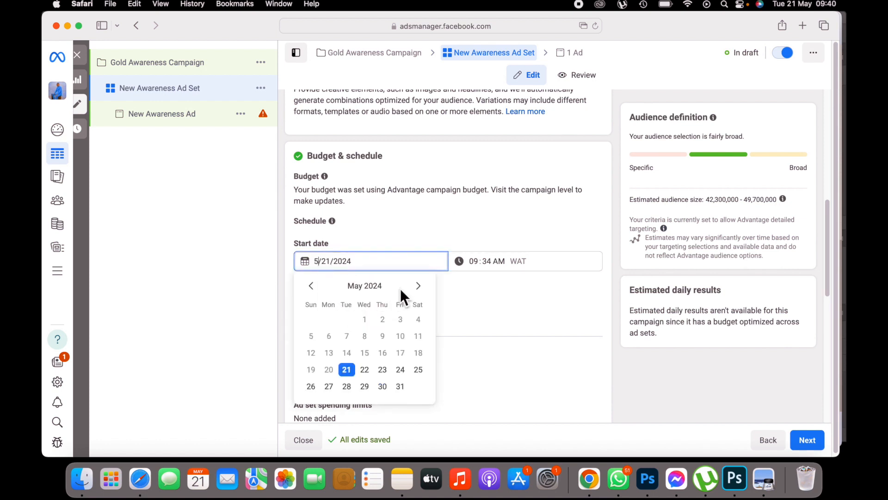
click(382, 369)
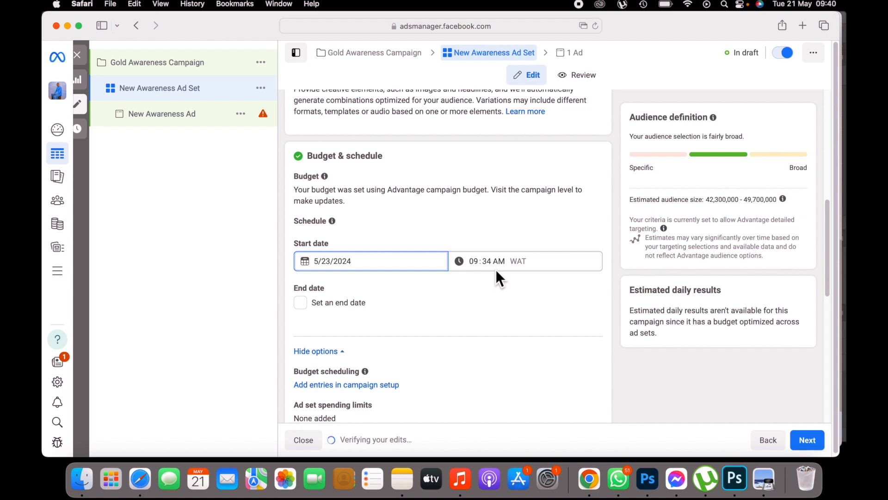
- Enable an end date for the ad set and set it to May 30, 2024 at 11:00 PM
click(301, 302)
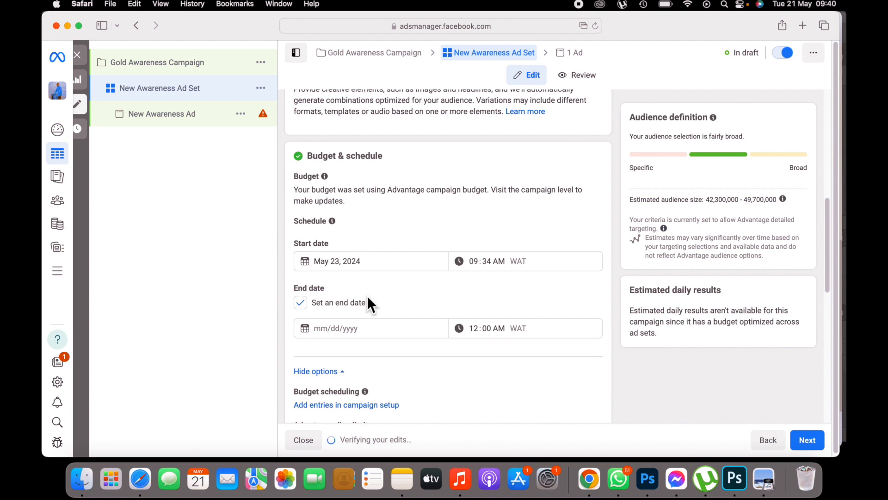
click(334, 329)
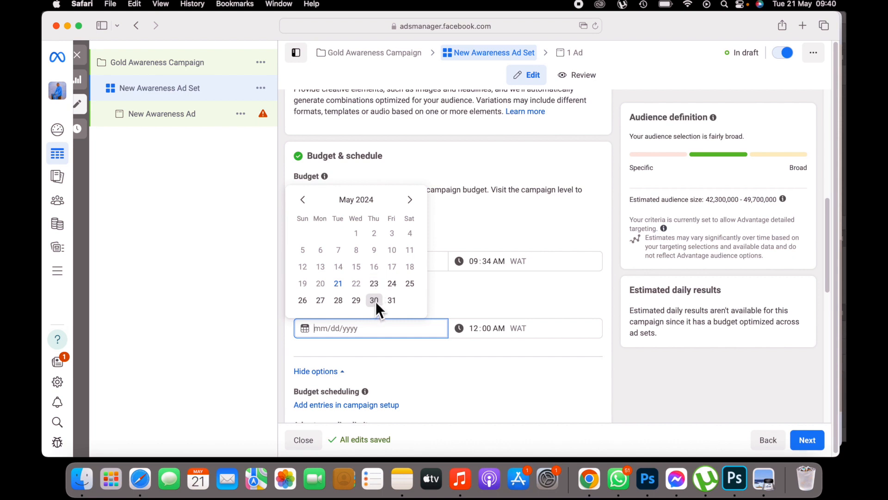
click(376, 302)
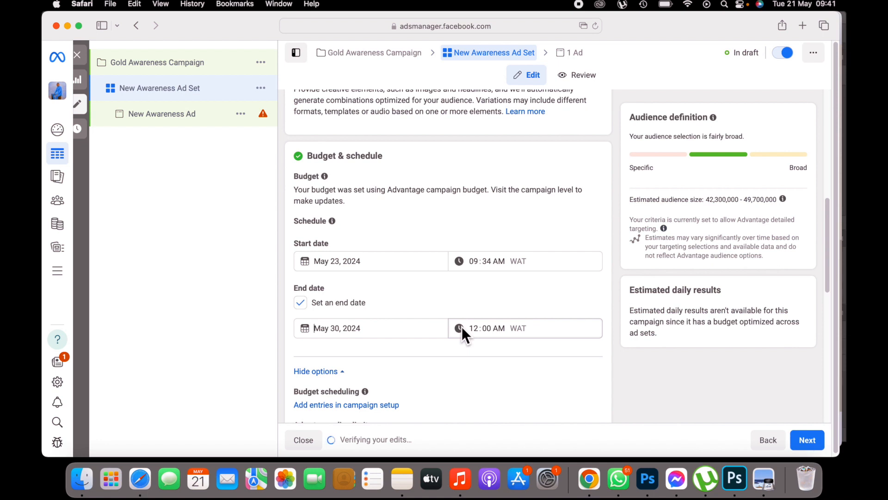
click(471, 326)
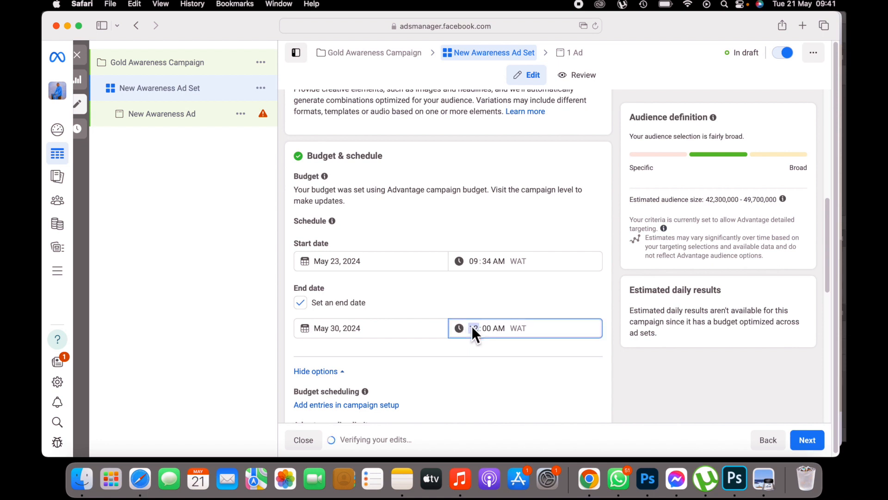
text(11)
click(500, 329)
text(p)
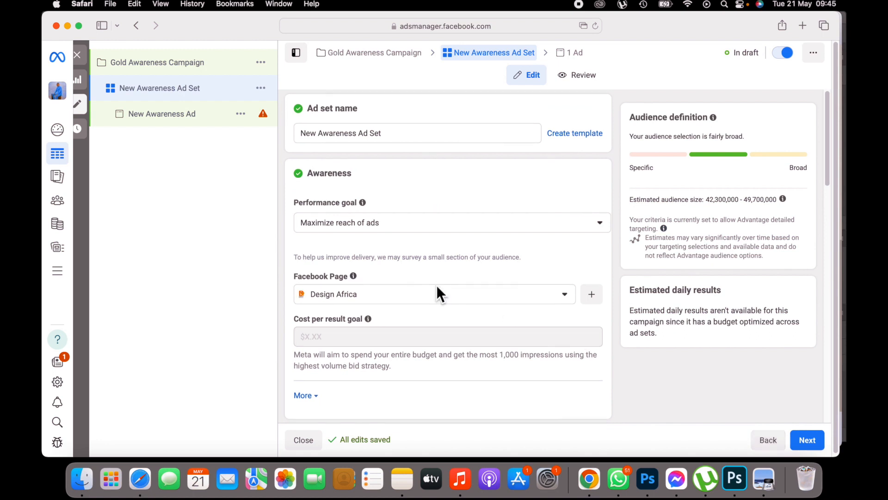
- Review the ad set's page, schedule, audience controls, Advantage+ audience and placement settings
scroll(437, 289, down, 1)
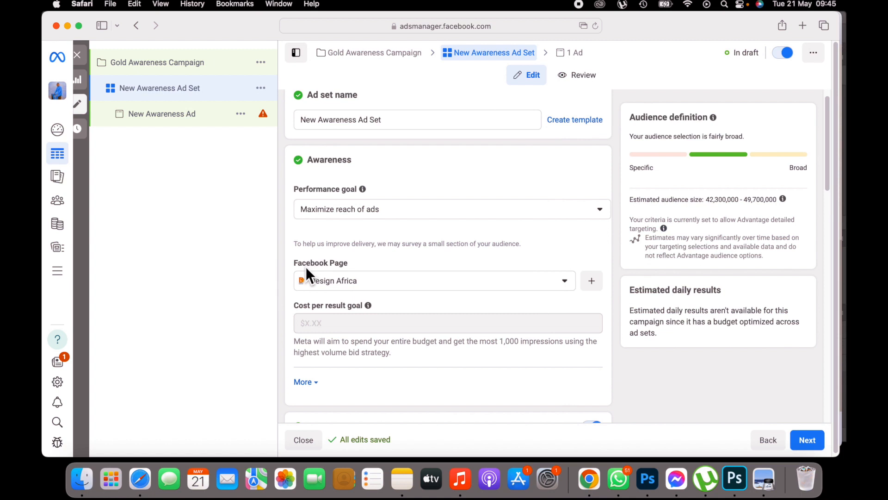
scroll(346, 284, down, 5)
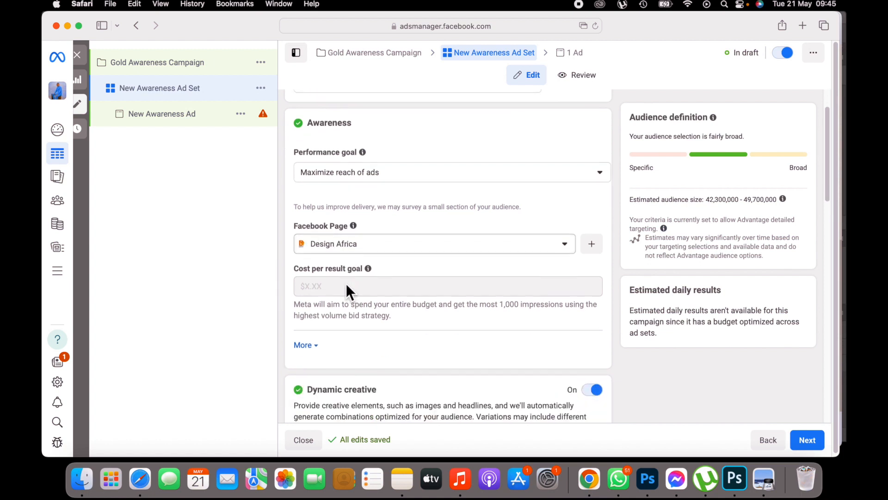
scroll(347, 283, down, 8)
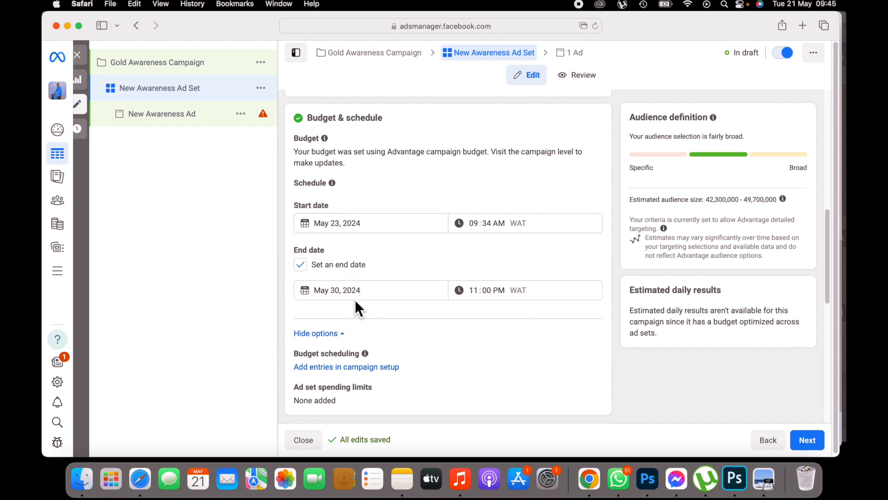
scroll(355, 299, down, 5)
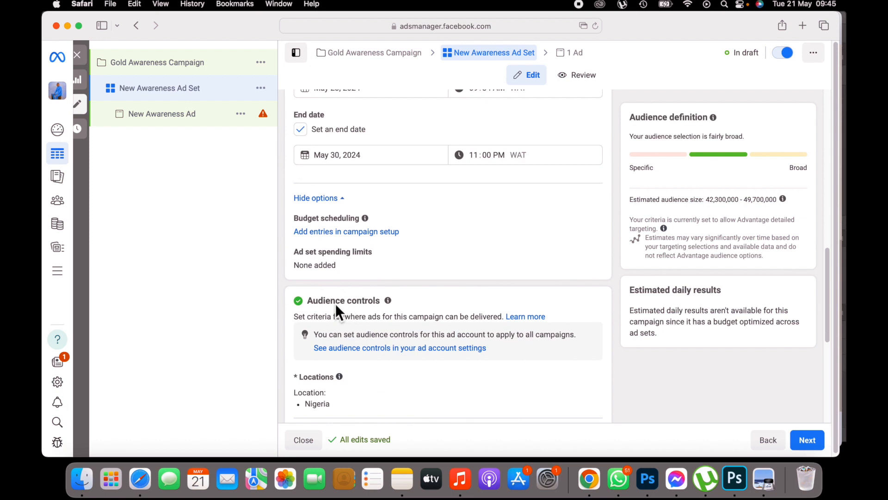
scroll(404, 315, down, 3)
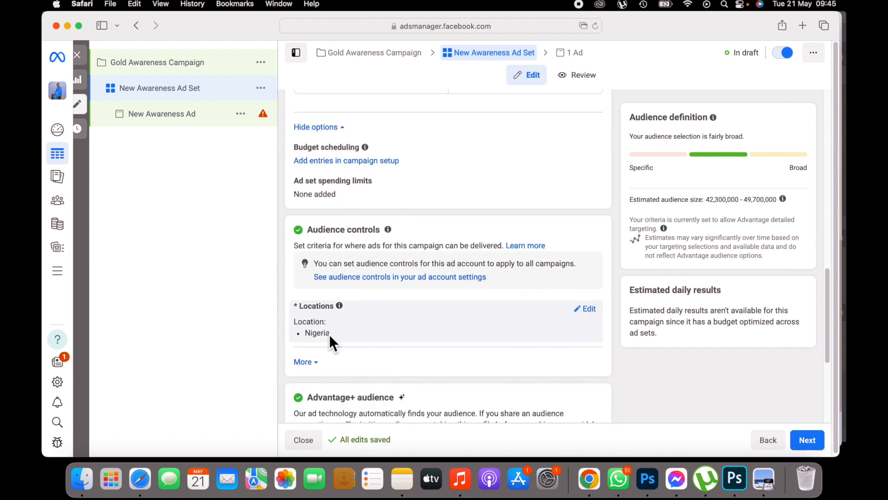
scroll(329, 334, down, 3)
scroll(329, 335, down, 2)
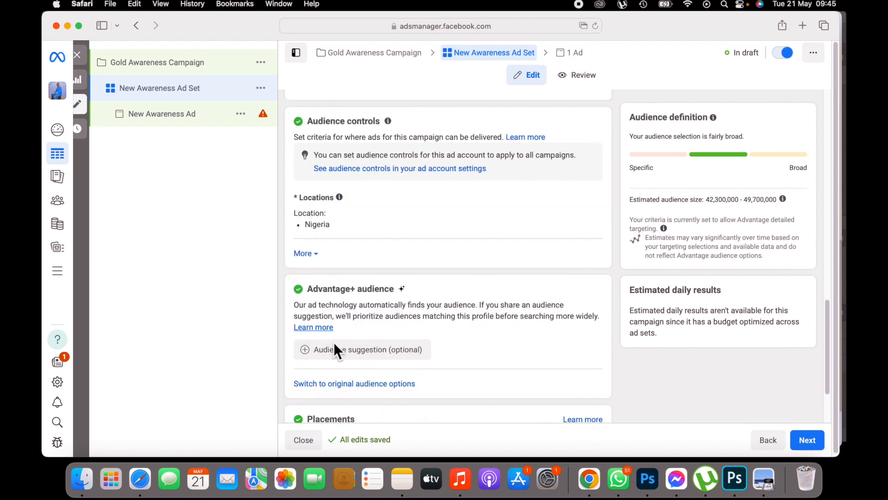
scroll(335, 343, down, 4)
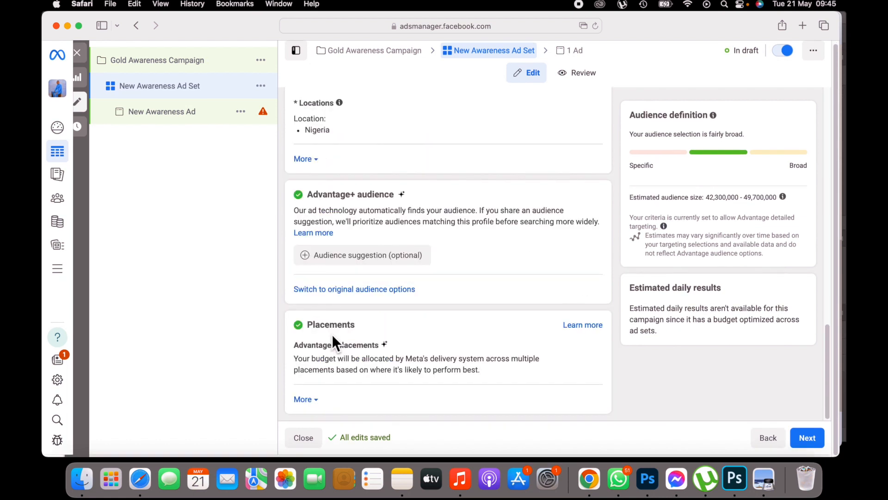
scroll(332, 343, up, 2)
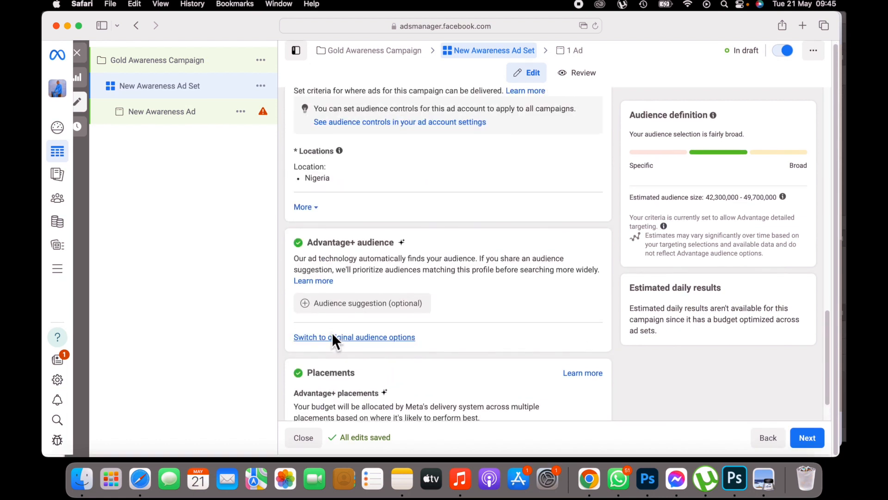
- Expand the optional audience suggestion and examine its custom audience, age, gender and detailed targeting settings and the placements
mouse_move(307, 303)
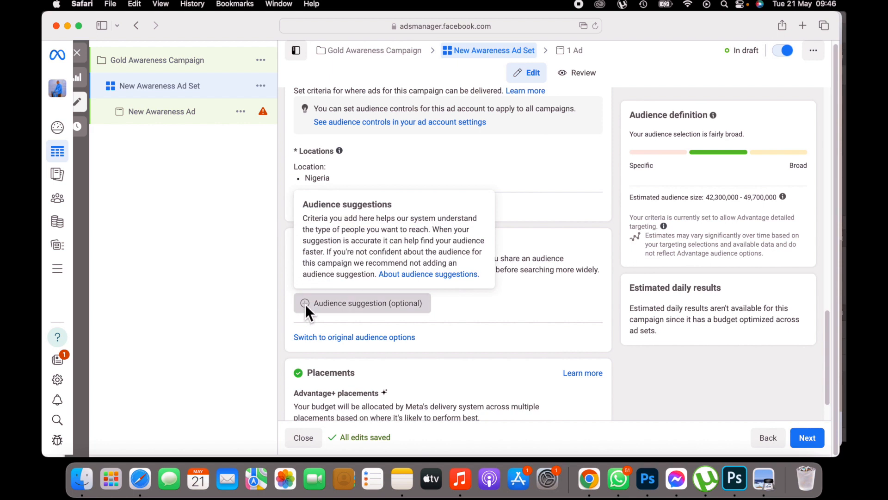
click(306, 304)
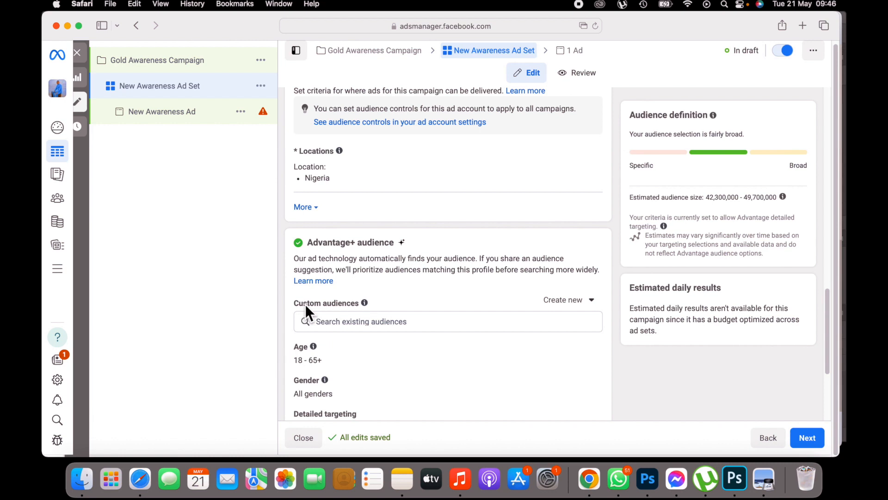
scroll(305, 305, down, 1)
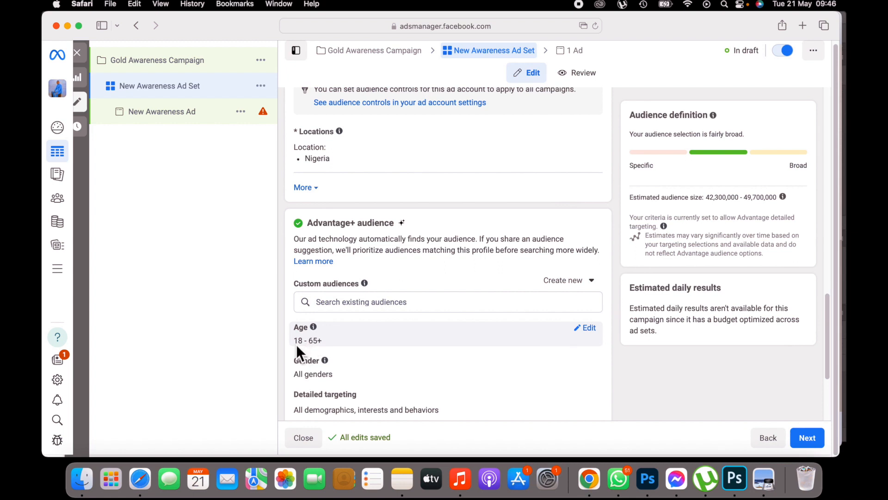
scroll(332, 351, down, 2)
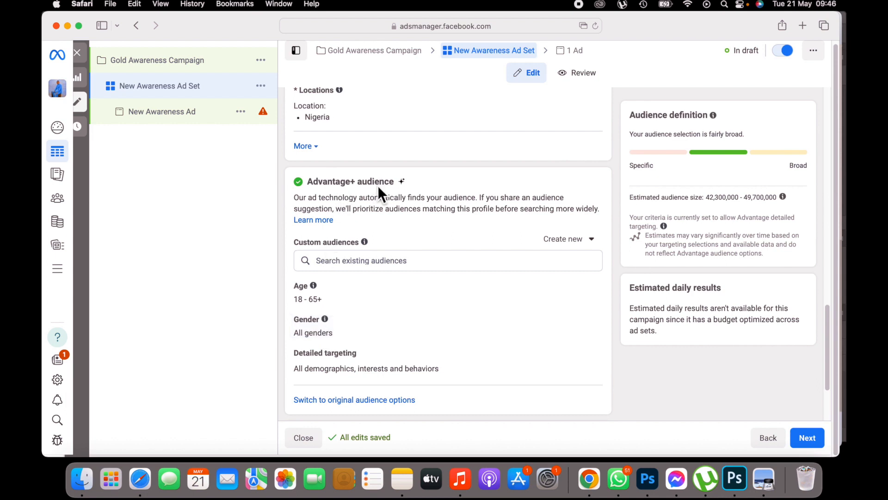
scroll(351, 351, down, 3)
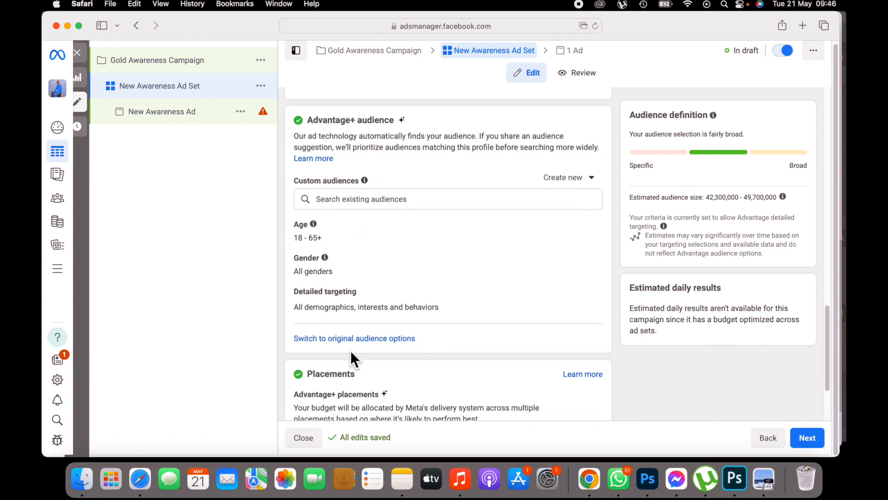
scroll(351, 353, down, 2)
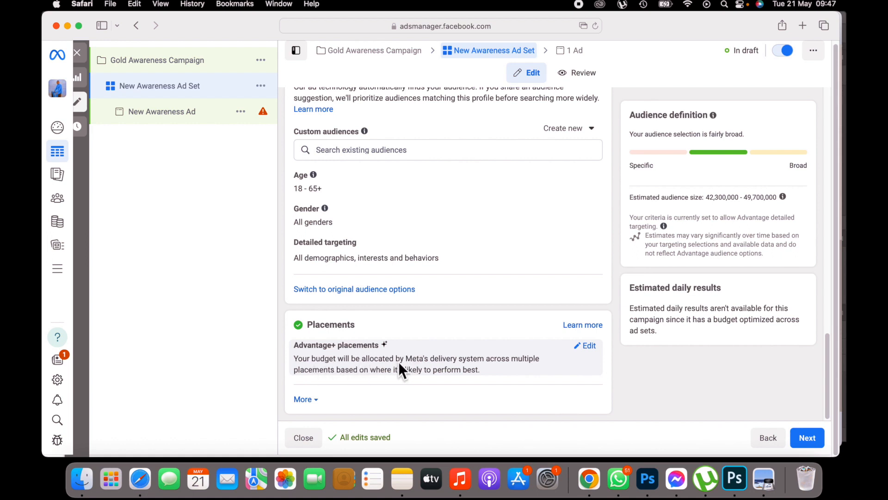
- Open the ad set's locations for editing and examine the inclusion and exclusion options for Nigeria and the map
scroll(432, 370, up, 8)
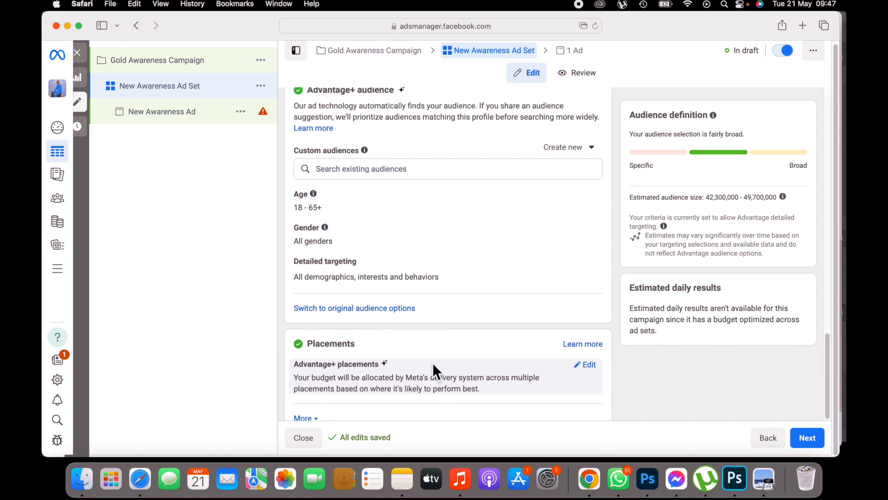
scroll(430, 359, up, 1)
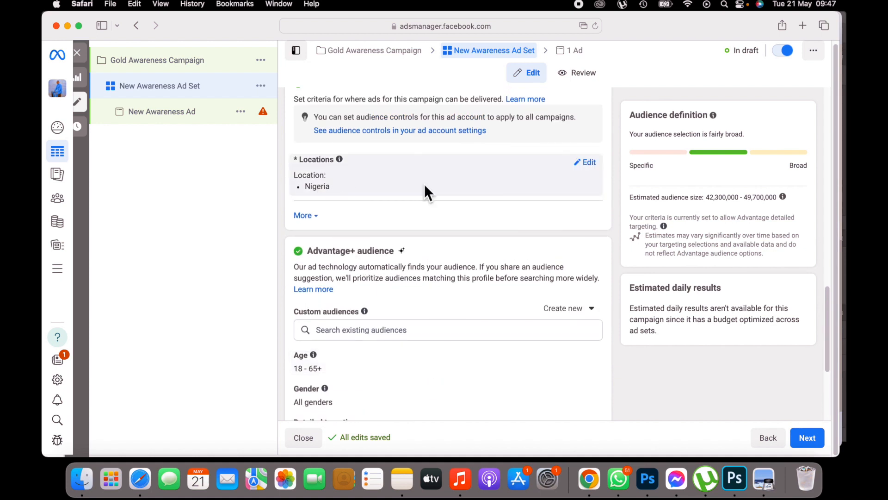
click(586, 163)
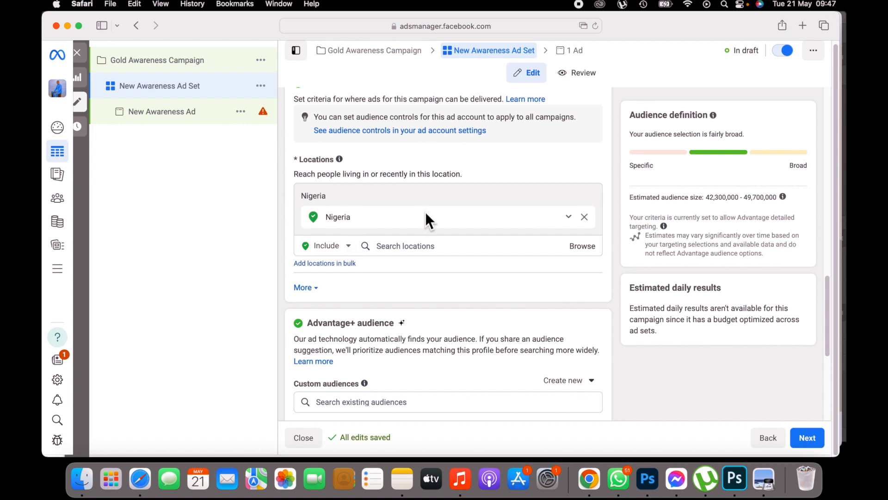
click(569, 216)
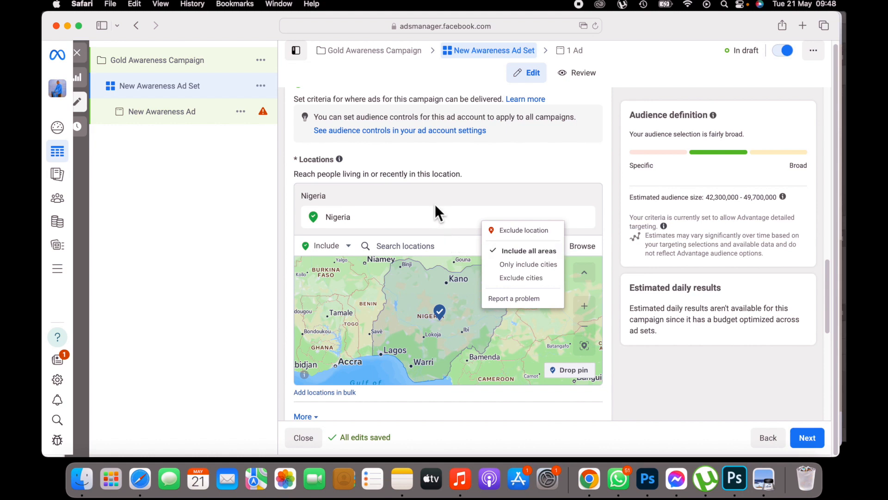
mouse_move(435, 196)
scroll(443, 246, down, 3)
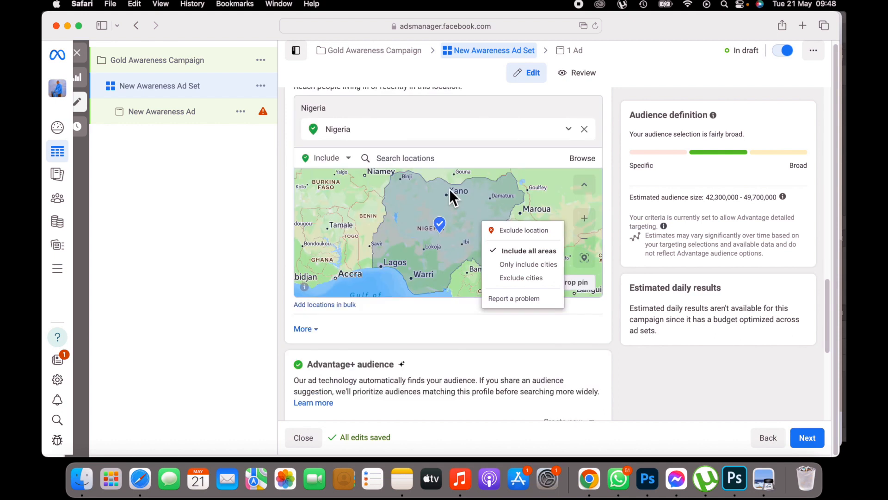
scroll(419, 233, down, 4)
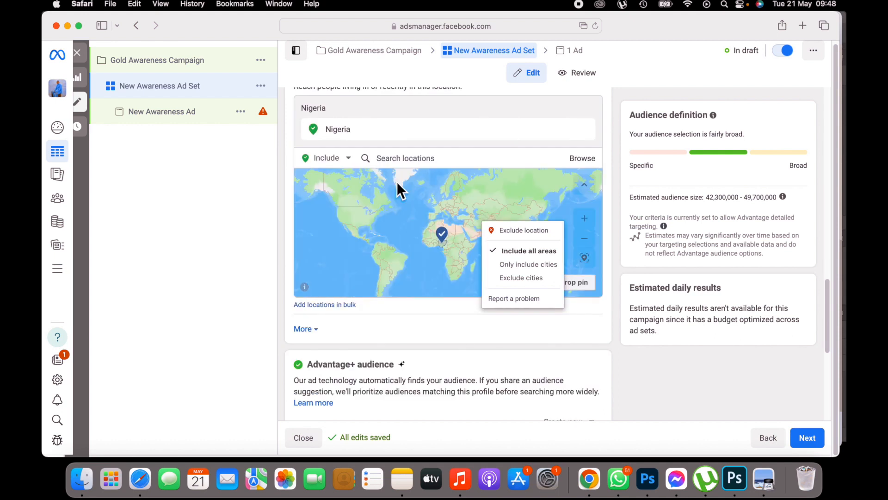
- Search the locations for asaba and include the city Asaba, Delta State, Nigeria in place of the whole country
click(348, 157)
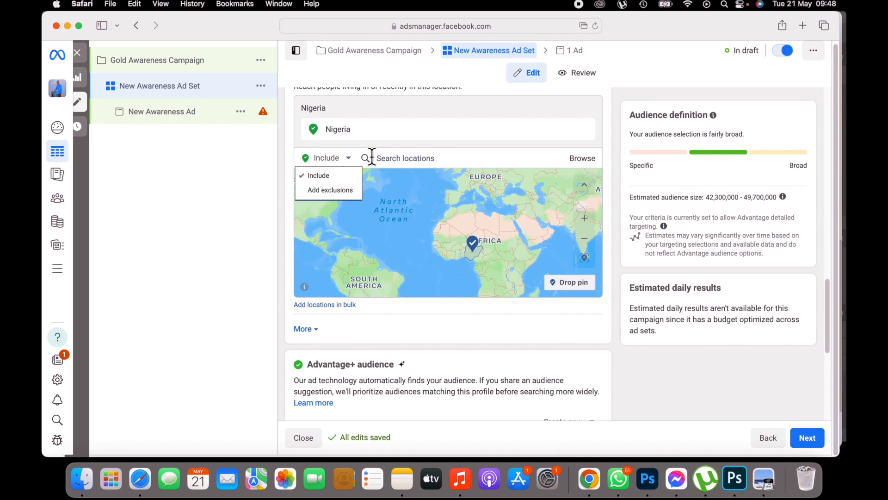
click(372, 157)
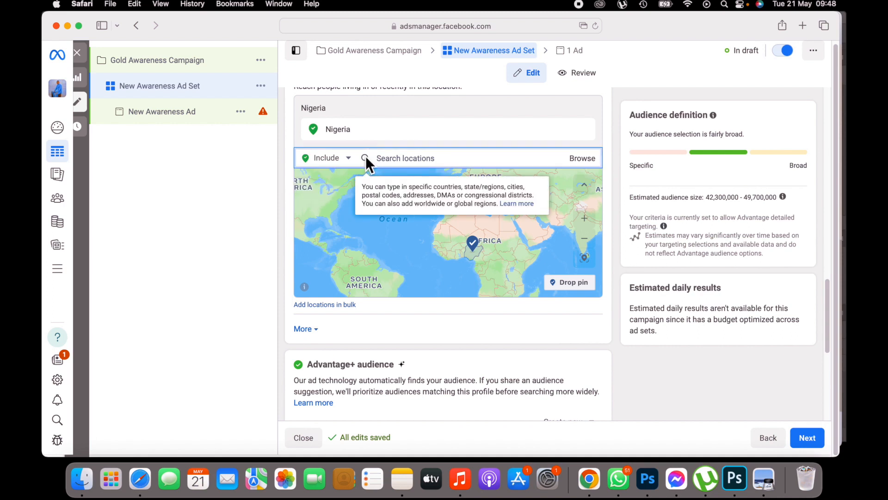
click(376, 157)
click(381, 158)
text(asaba)
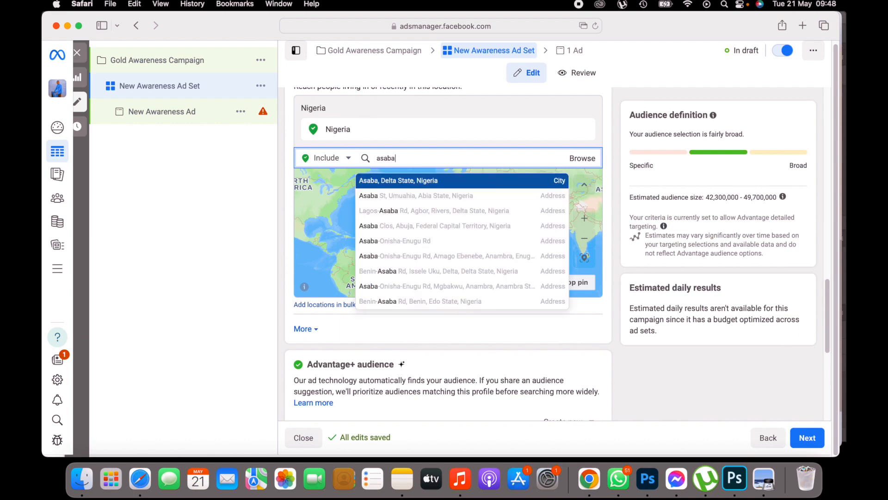
click(406, 181)
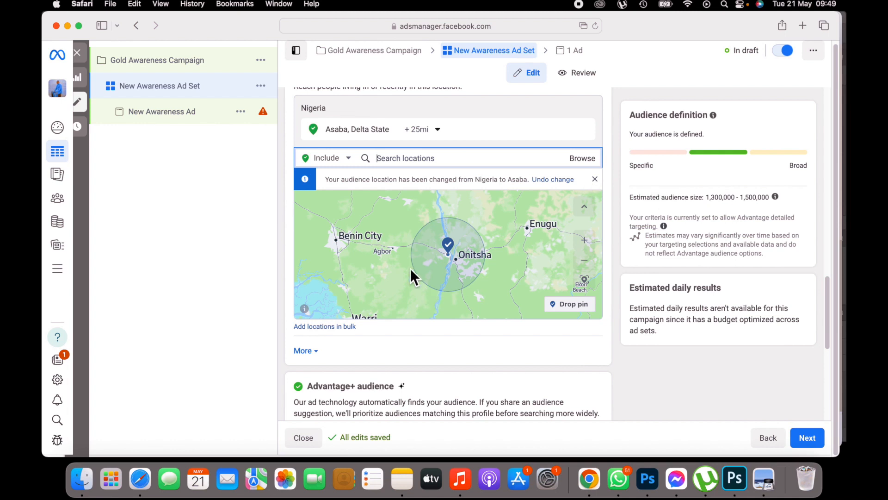
- Add Okpanam Road, Asaba as an included location and remove the overlapping Asaba, Delta State location
click(389, 158)
text(macdon okpan)
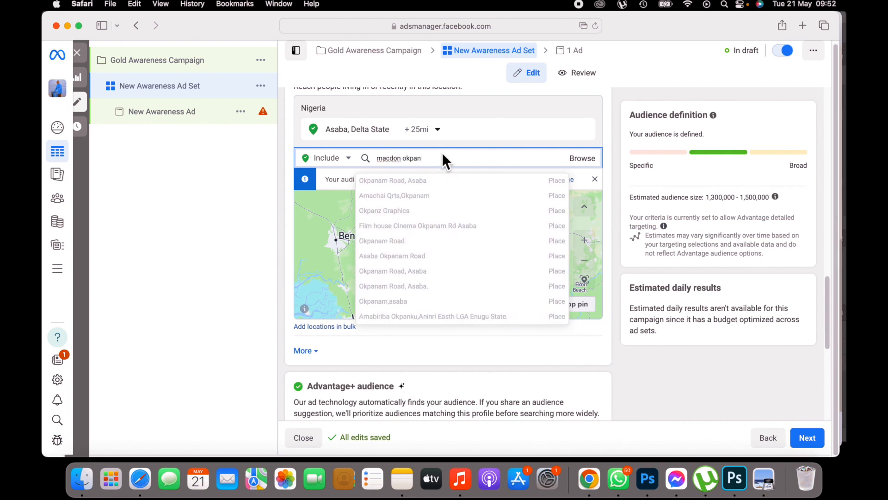
click(373, 182)
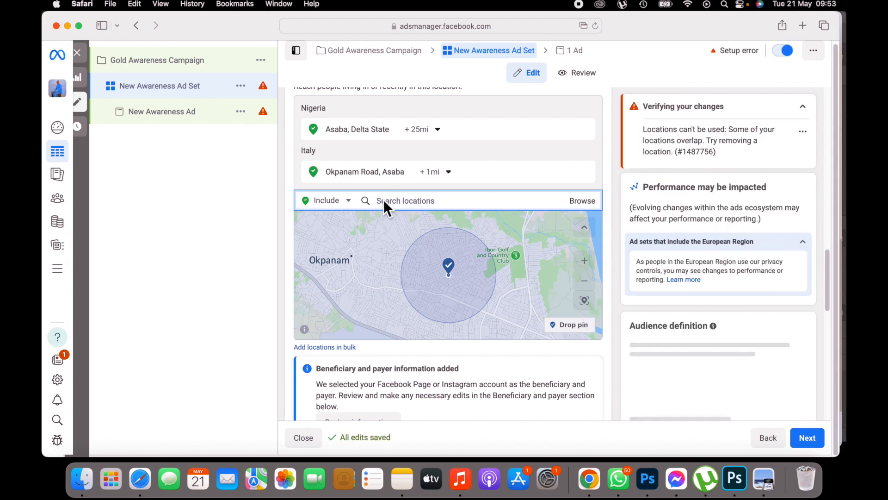
mouse_move(584, 134)
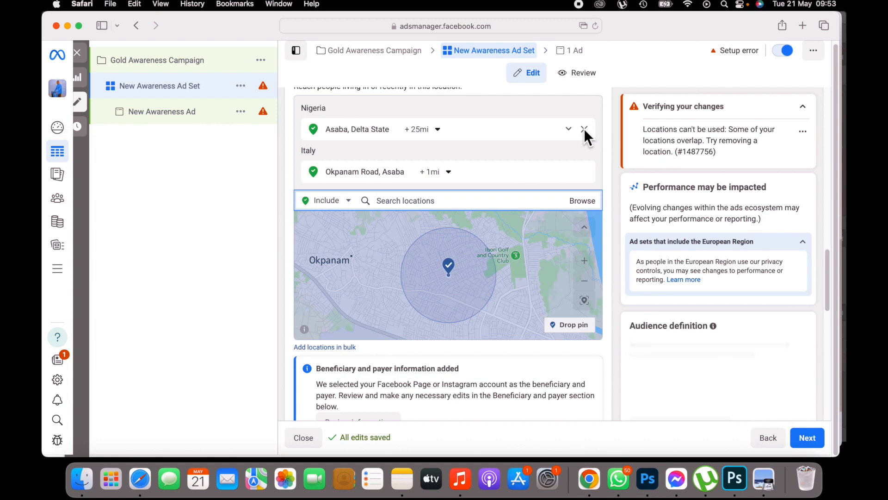
click(584, 129)
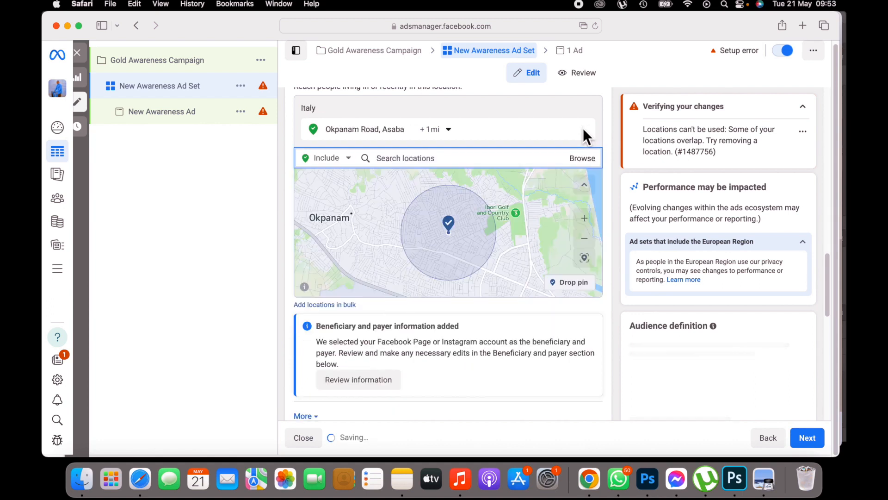
- Add Nnebisi road,Asaba and Delta State Government House,Asaba to the included locations
click(388, 158)
text(AGGS Nn)
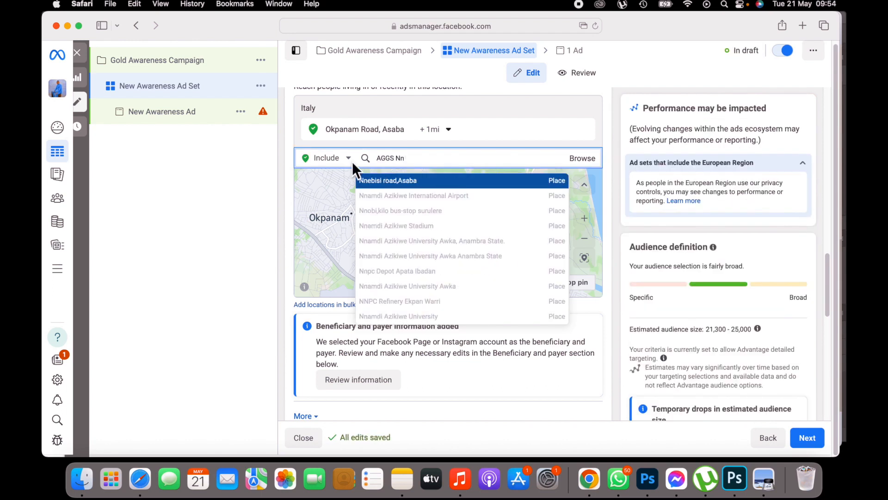
click(374, 181)
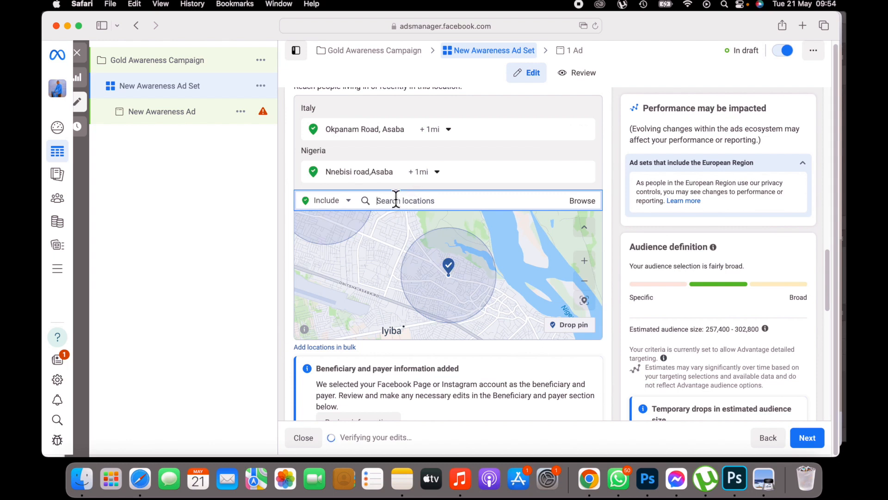
text(Goverment house asaba)
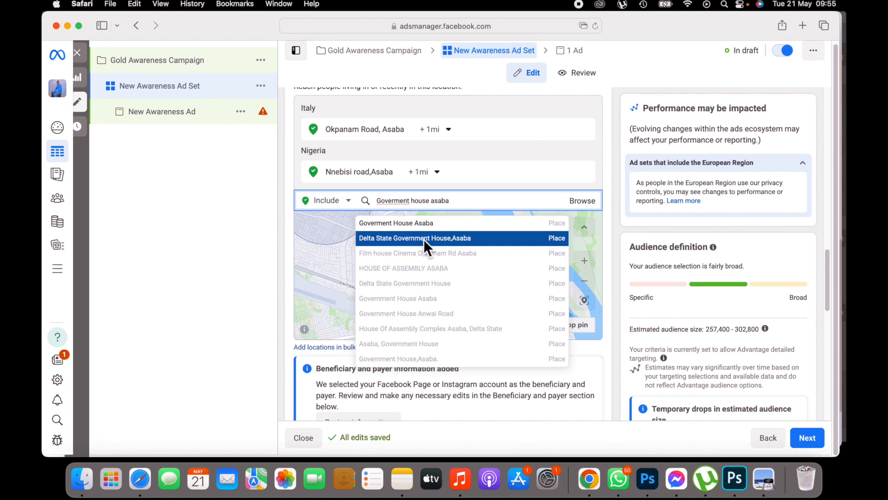
click(424, 240)
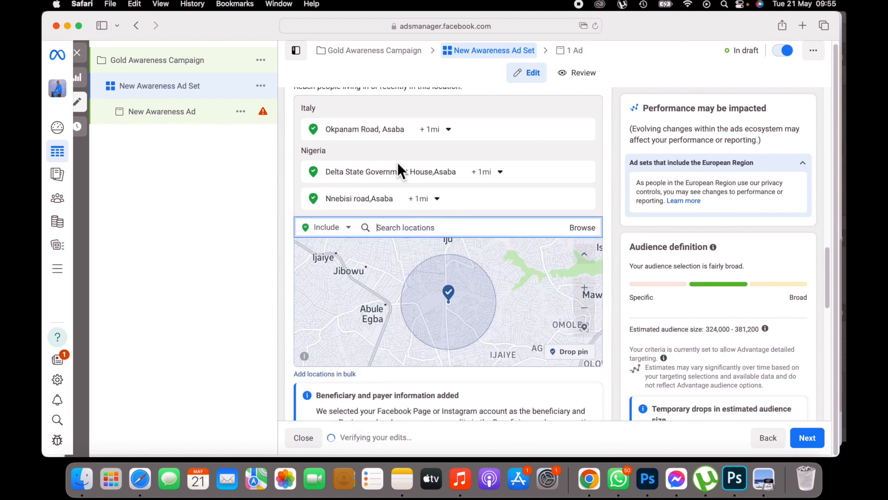
- Search the locations for "dbs road asaba" and add Asaba Mall to the included locations
scroll(396, 163, up, 3)
scroll(396, 163, down, 1)
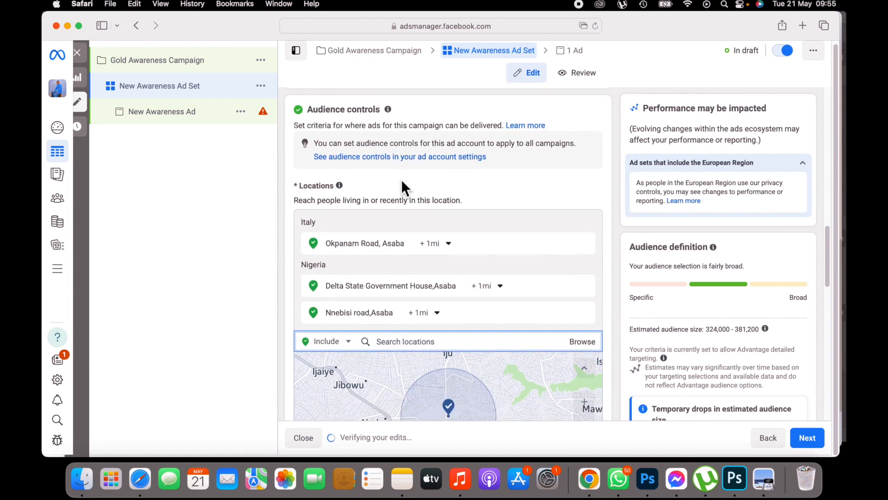
scroll(402, 179, down, 2)
text(dbs road asaba)
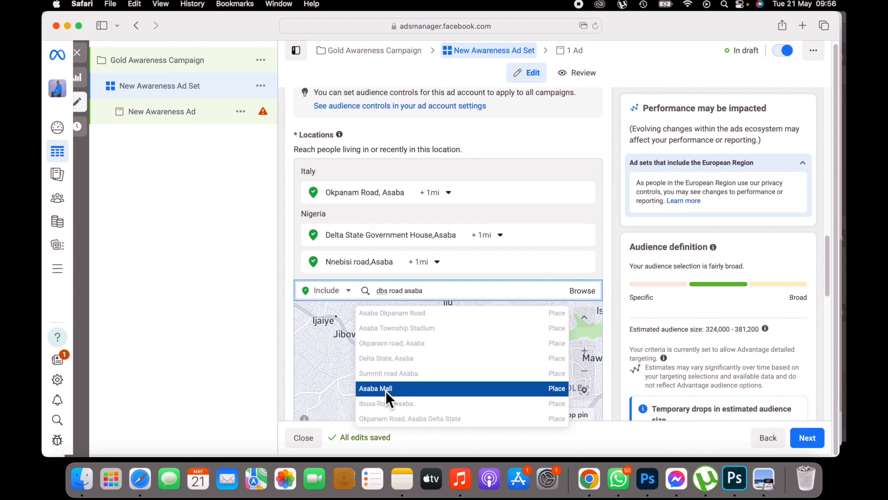
click(385, 390)
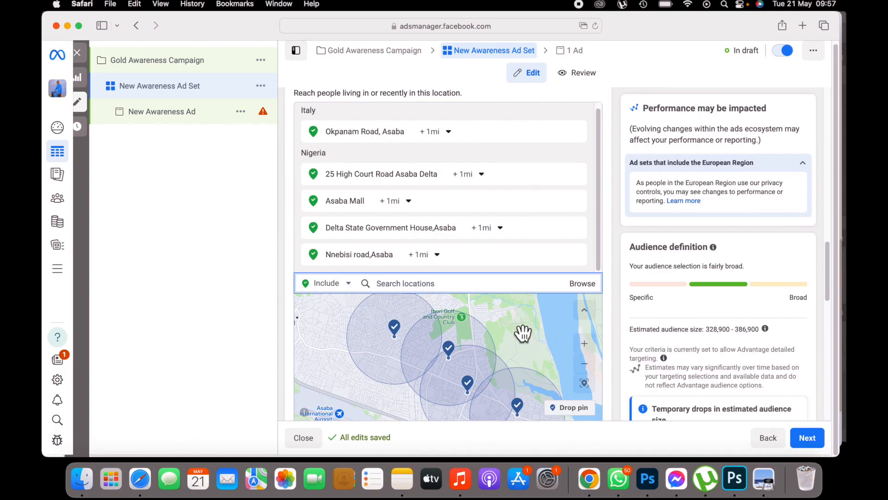
- Review the ad set's Advantage+ audience section and the ad's format, multi-advertiser and creative media settings
scroll(523, 332, down, 5)
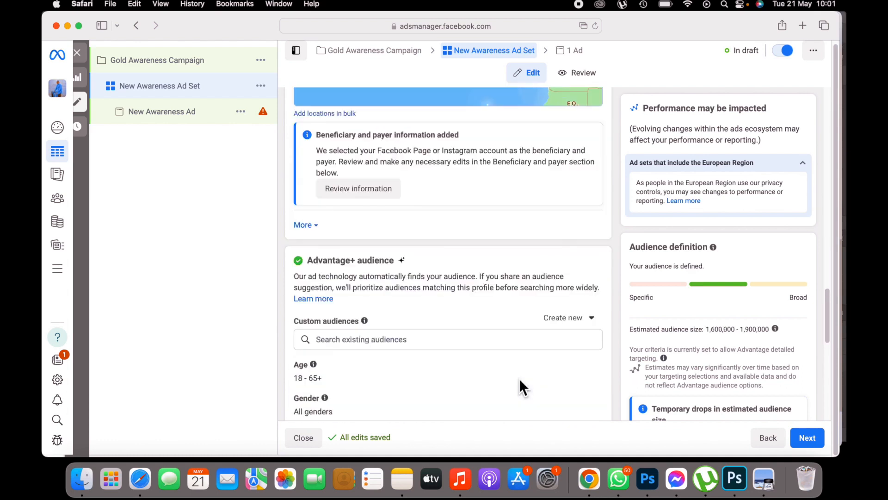
scroll(520, 379, up, 3)
scroll(519, 379, up, 6)
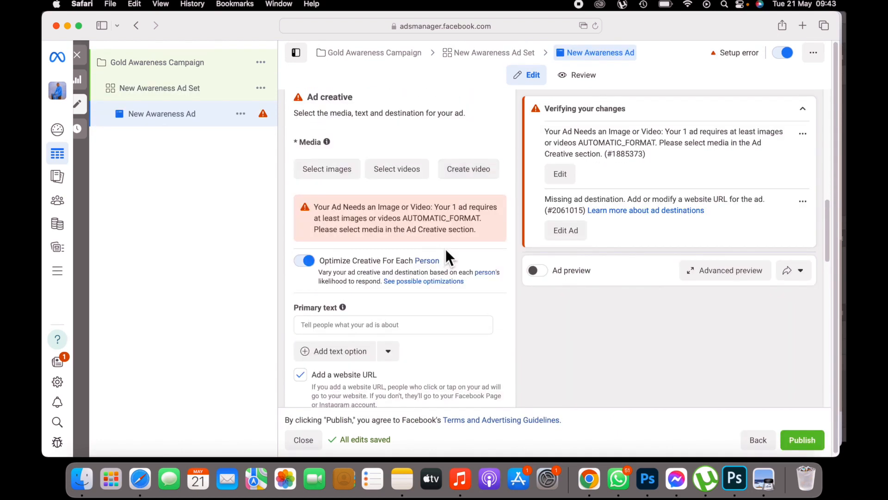
scroll(446, 250, up, 5)
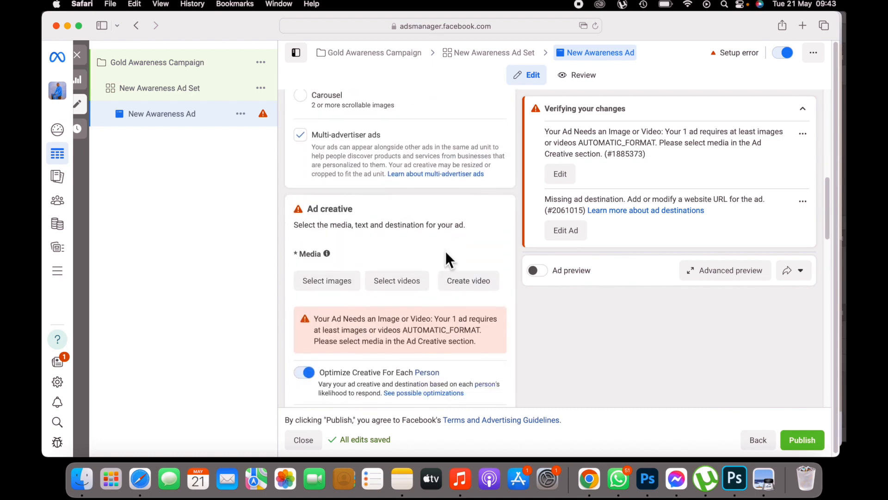
scroll(438, 250, up, 2)
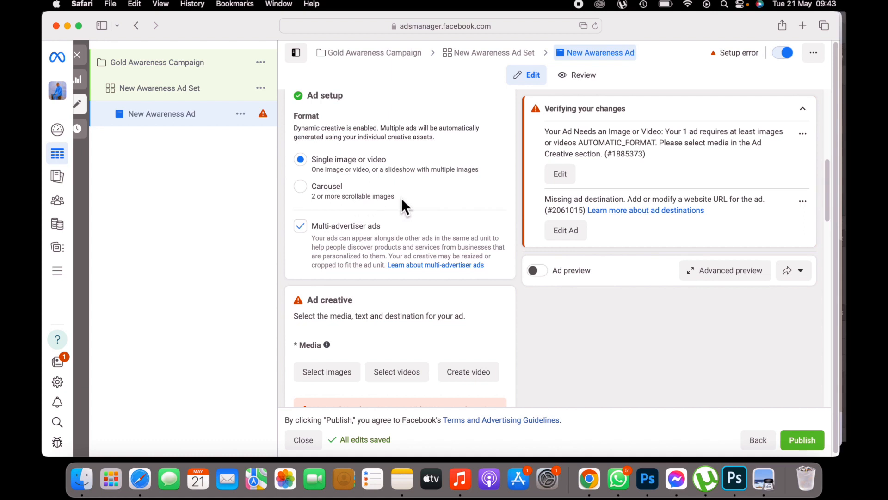
scroll(401, 198, down, 3)
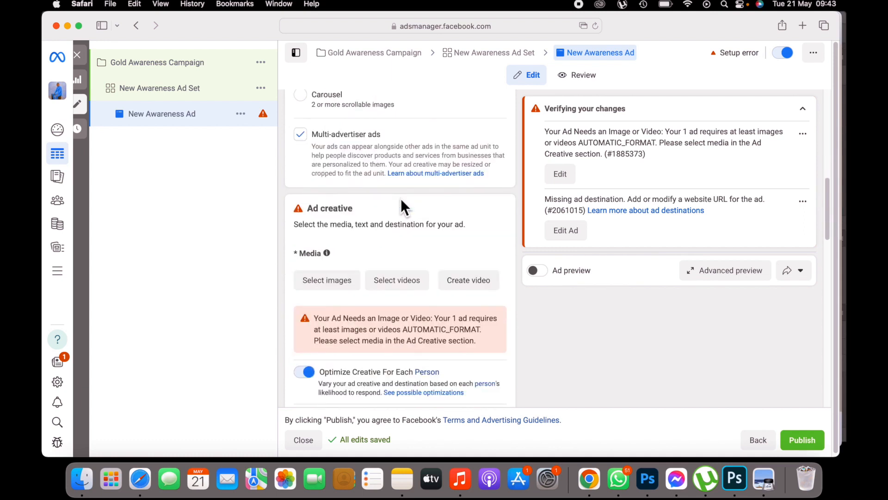
scroll(401, 199, up, 1)
scroll(332, 140, down, 1)
- Upload the image klick 3 by 3.jpg from the Desktop folder and use it as the ad's media
click(327, 293)
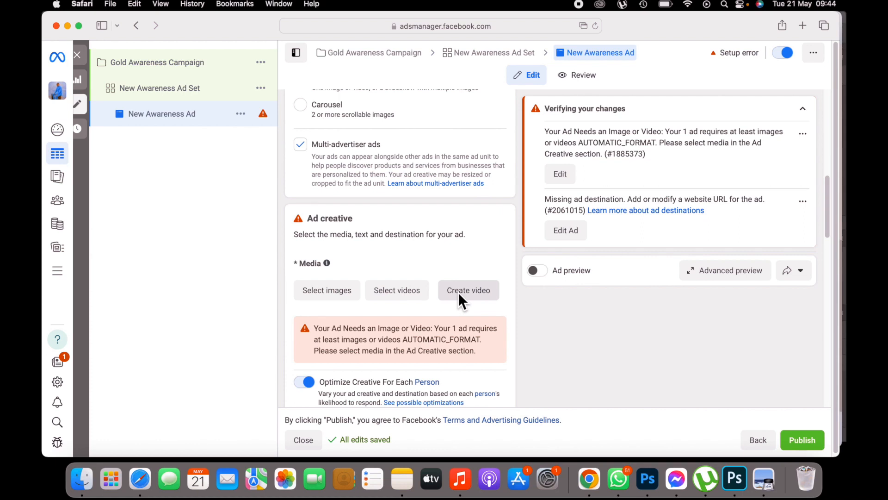
click(325, 291)
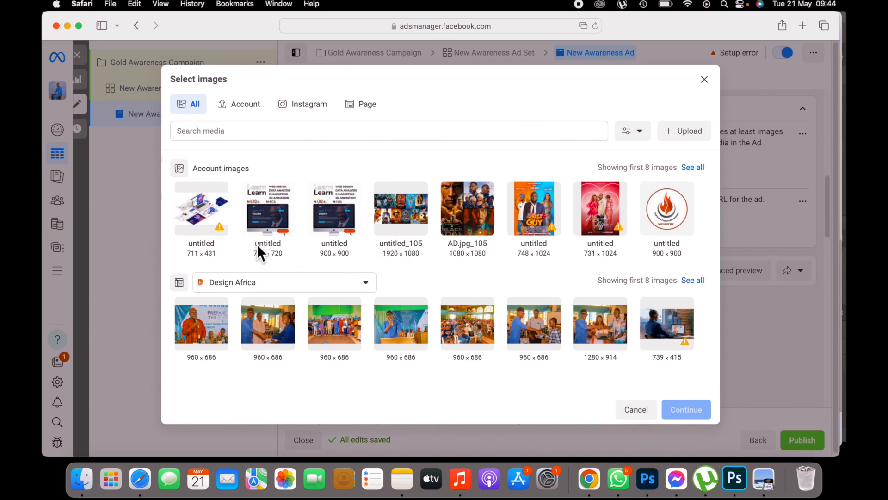
mouse_move(216, 228)
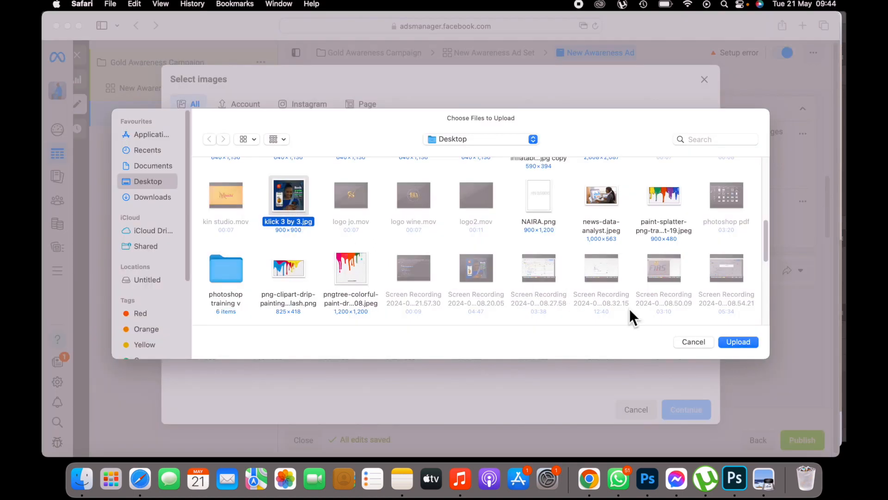
click(743, 342)
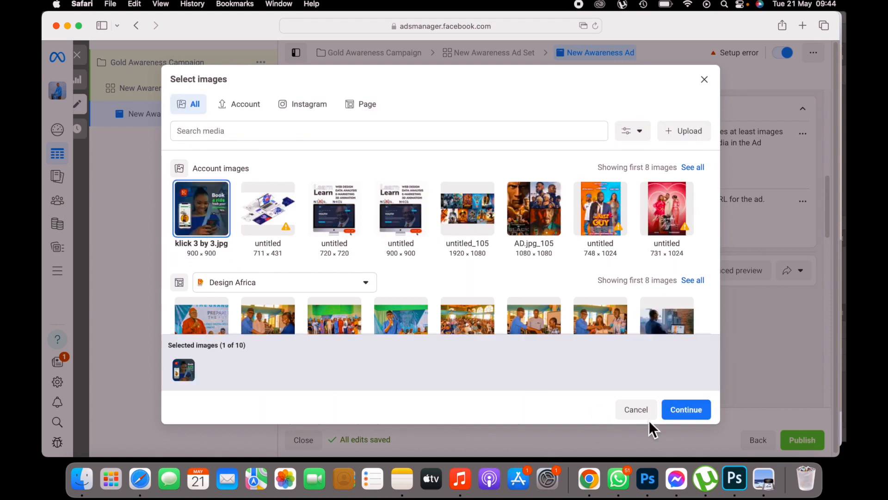
click(685, 410)
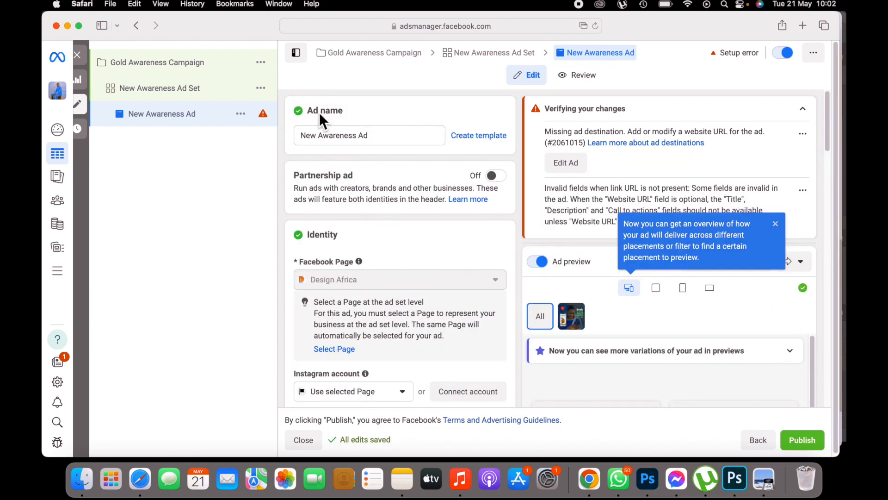
- Rename the ad as gold
click(371, 141)
key(BackSpace)
key(BackSpace)
key(BackSpace)
key(BackSpace)
key(BackSpace)
key(BackSpace)
key(BackSpace)
key(BackSpace)
key(BackSpace)
key(BackSpace)
key(BackSpace)
key(BackSpace)
key(BackSpace)
key(BackSpace)
key(BackSpace)
key(BackSpace)
text(gold)
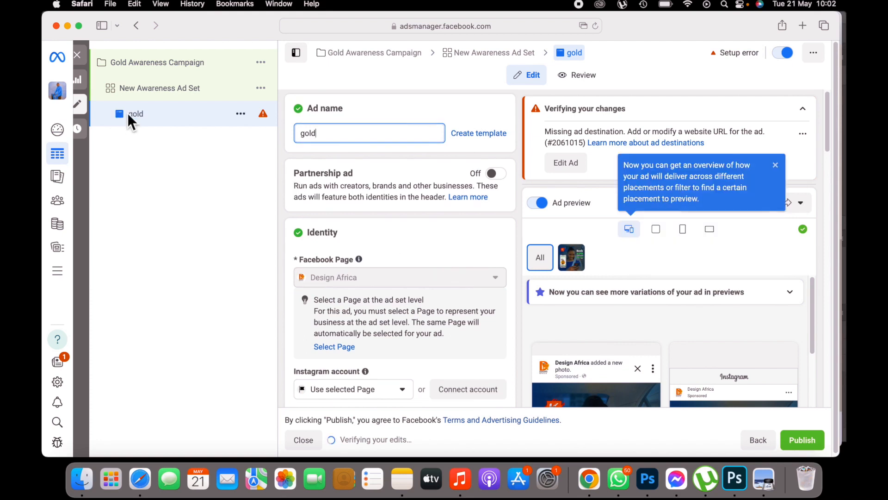
scroll(413, 310, down, 10)
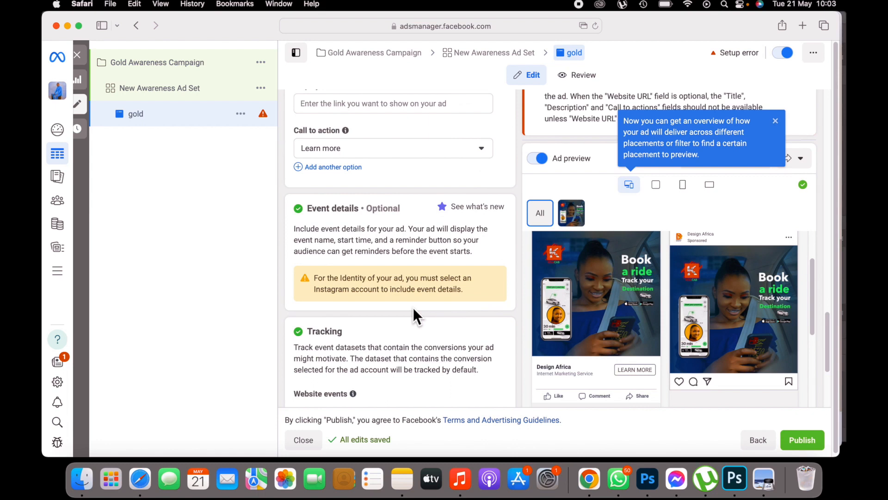
scroll(413, 310, down, 3)
scroll(413, 307, up, 8)
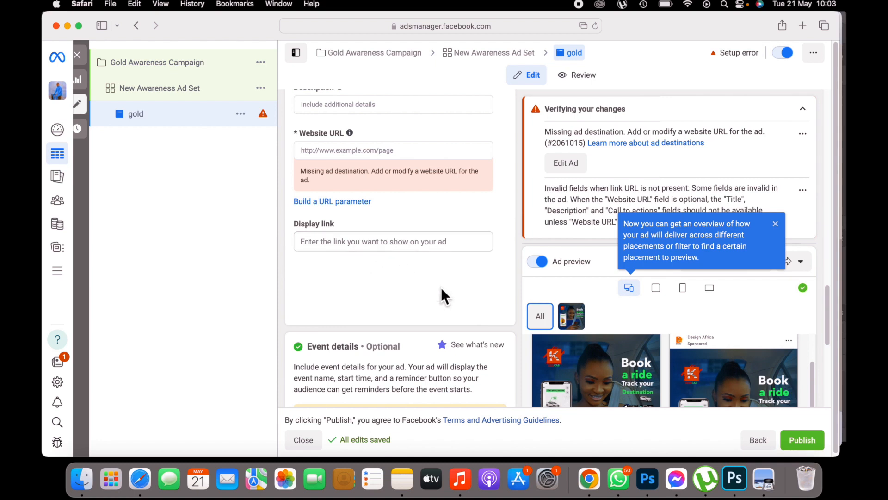
click(481, 285)
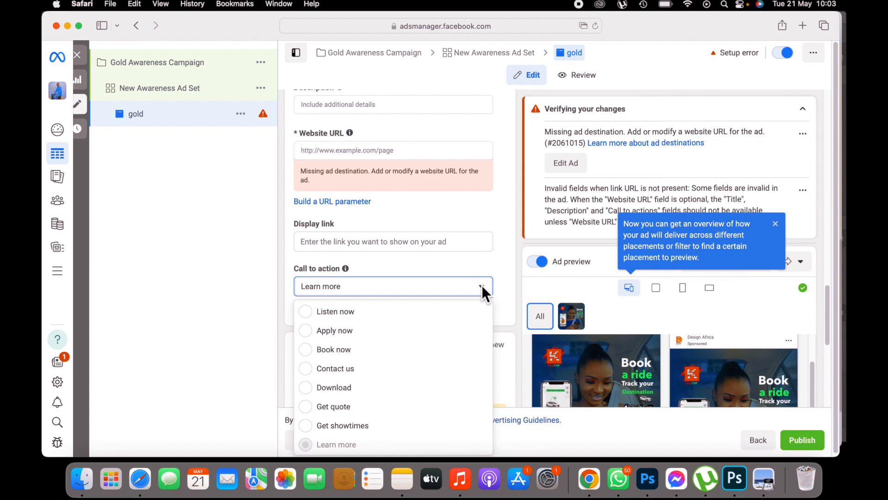
scroll(462, 352, down, 2)
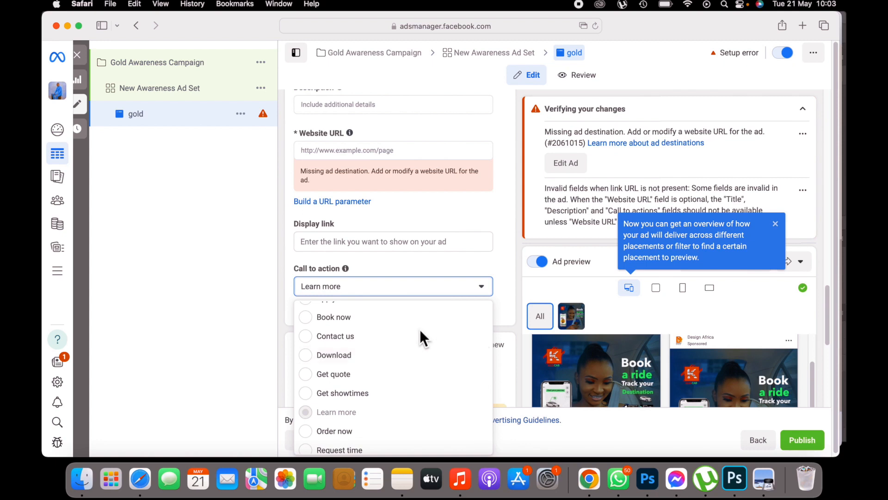
click(389, 149)
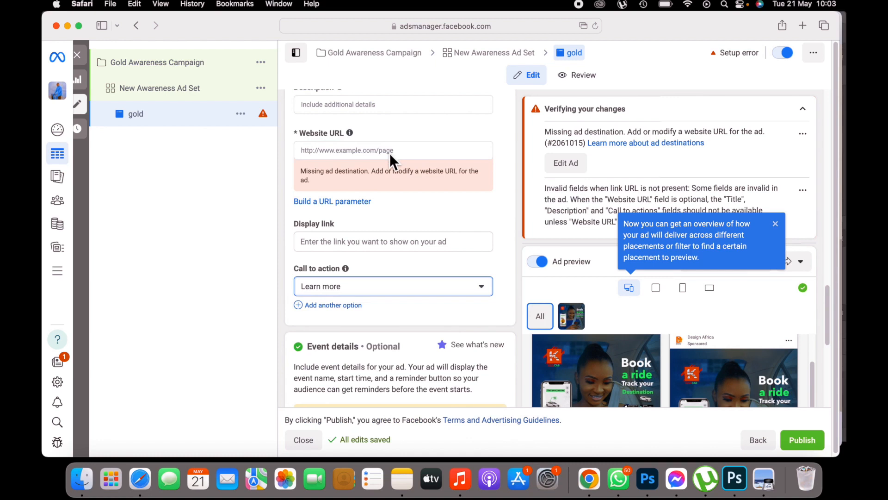
click(388, 151)
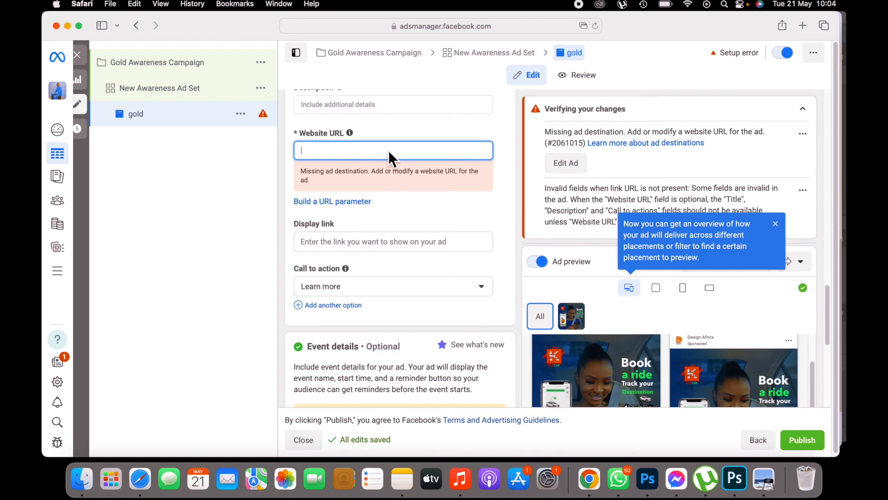
text(www.emmyco.com)
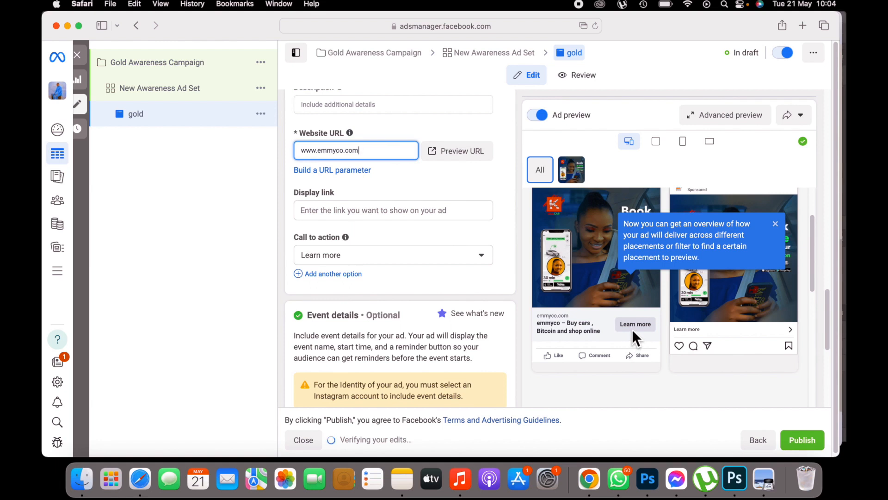
- Change the ad's call to action to Contact us
click(481, 255)
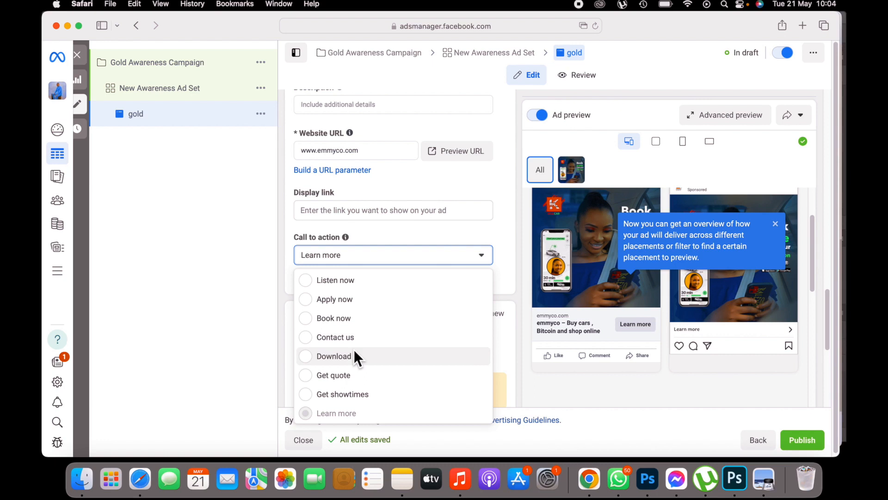
scroll(354, 349, down, 1)
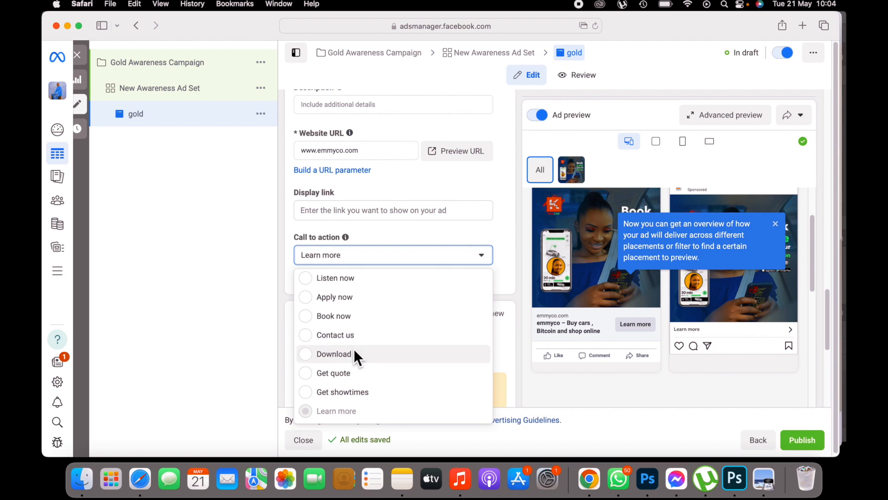
click(307, 334)
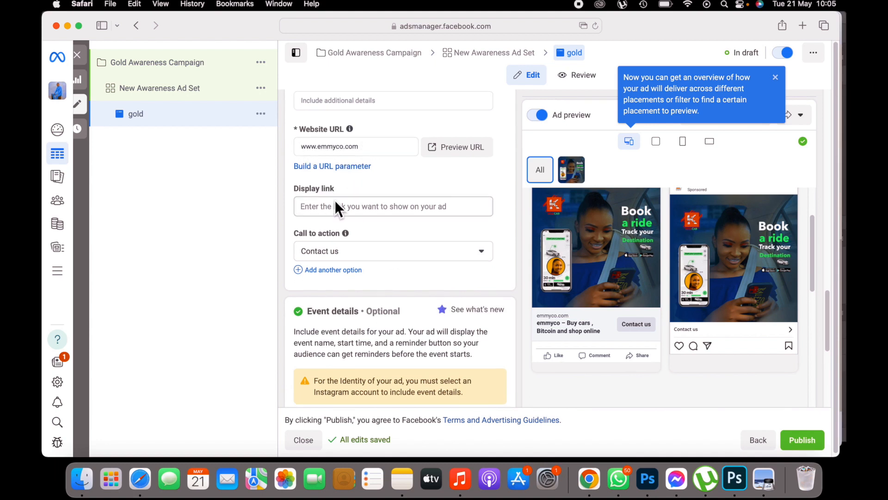
- Try Book now as the ad's call to action, and return it to Learn more
scroll(334, 203, up, 2)
scroll(335, 202, up, 3)
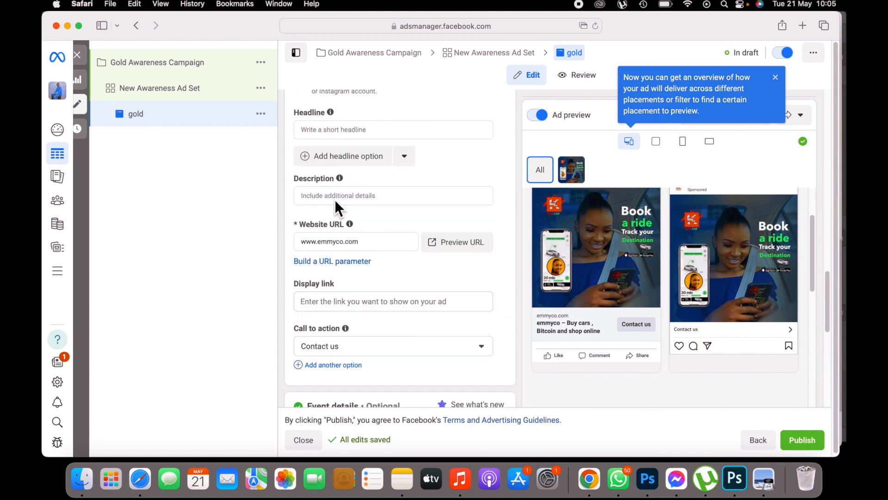
scroll(336, 202, down, 2)
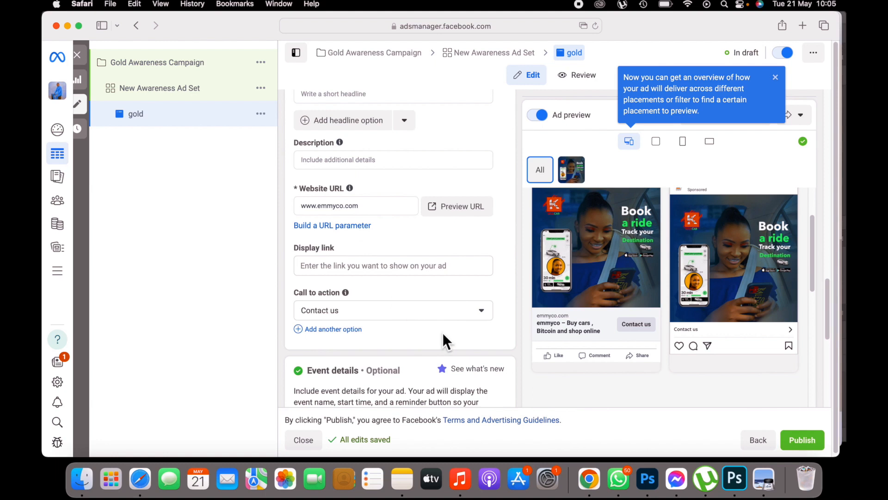
click(481, 310)
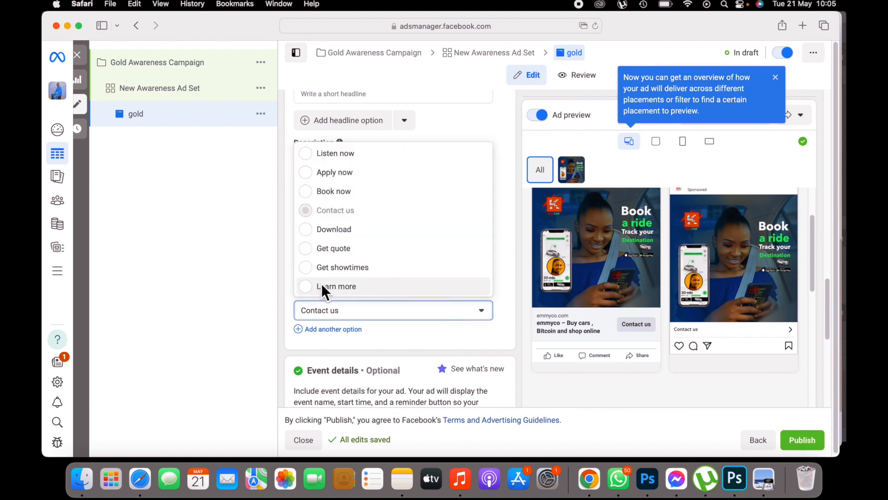
click(309, 192)
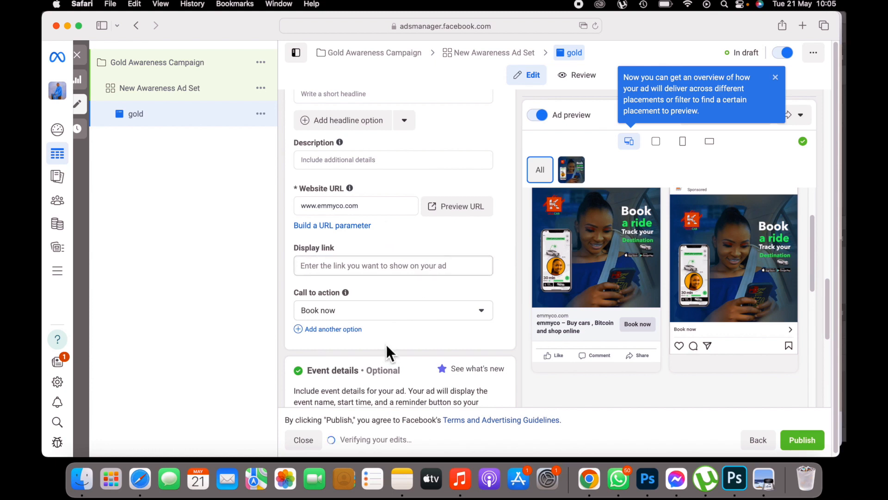
click(479, 307)
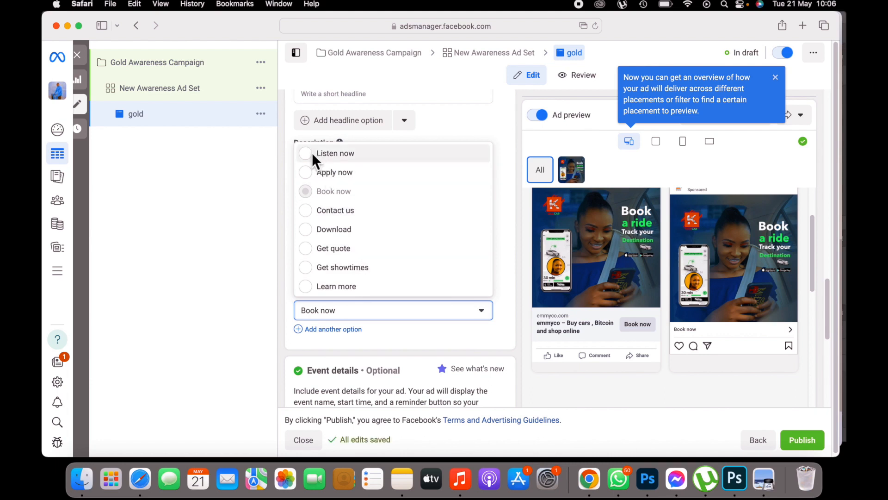
click(309, 285)
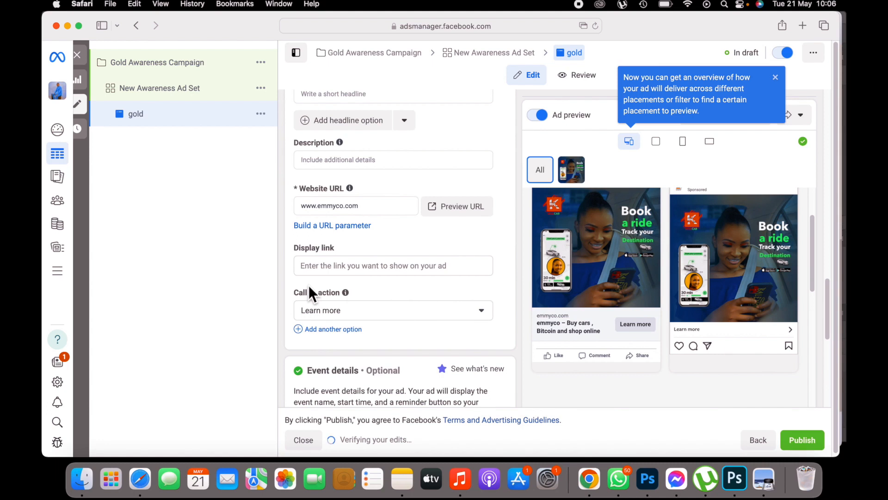
- Go back to the New Awareness Ad Set and switch its placements from Advantage+ to Manual placements
scroll(449, 304, up, 3)
scroll(448, 303, down, 10)
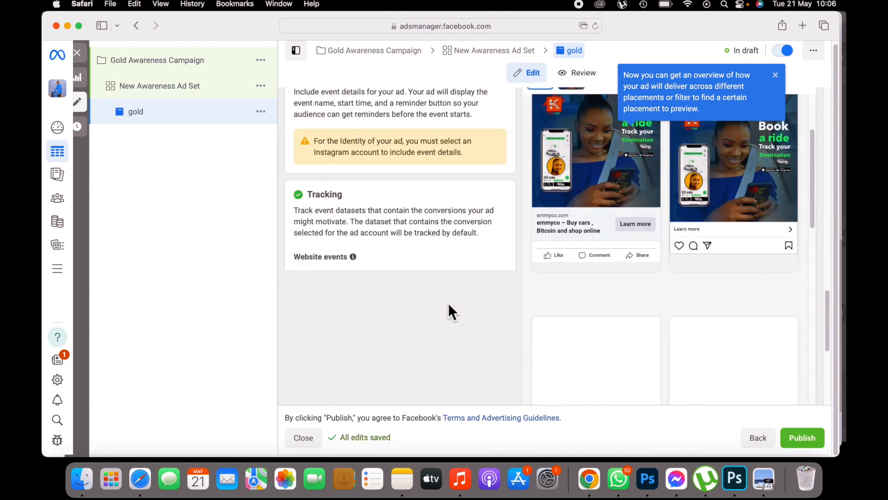
scroll(448, 304, down, 2)
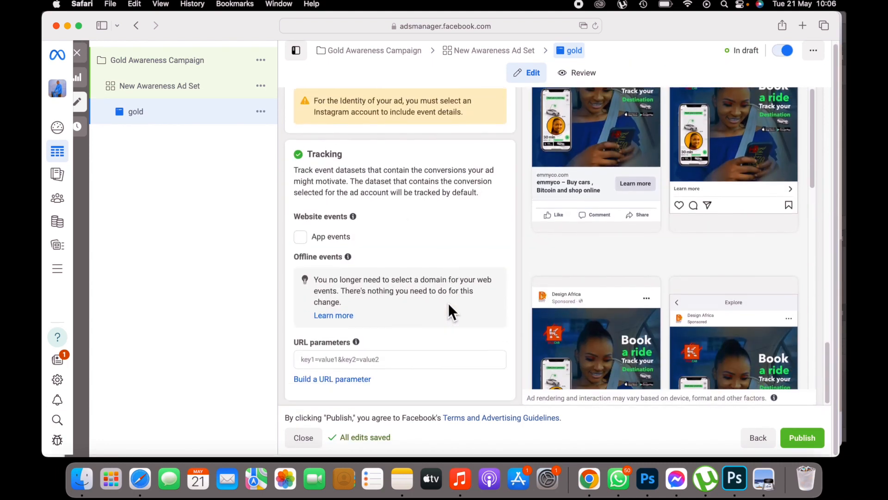
scroll(449, 304, up, 10)
click(758, 439)
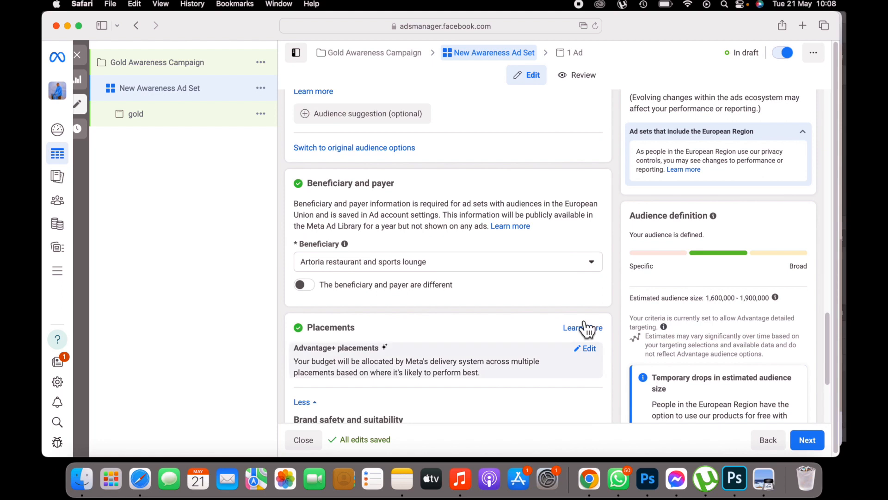
click(588, 348)
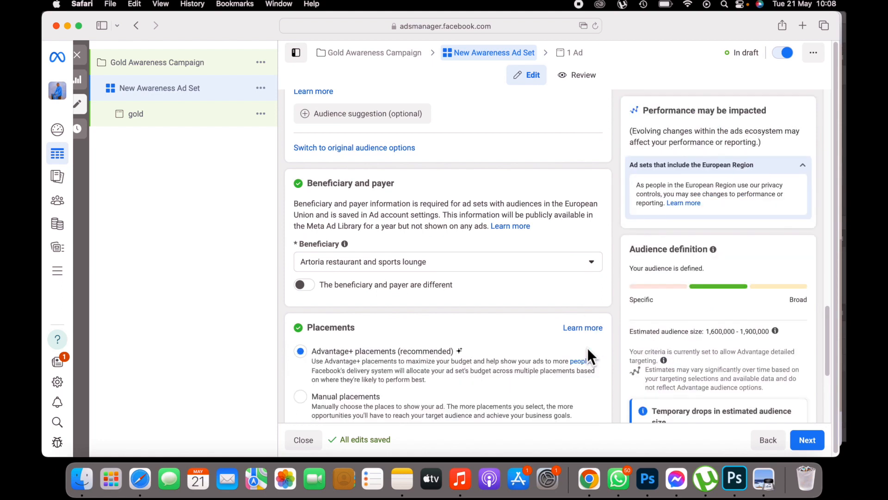
scroll(586, 354, down, 3)
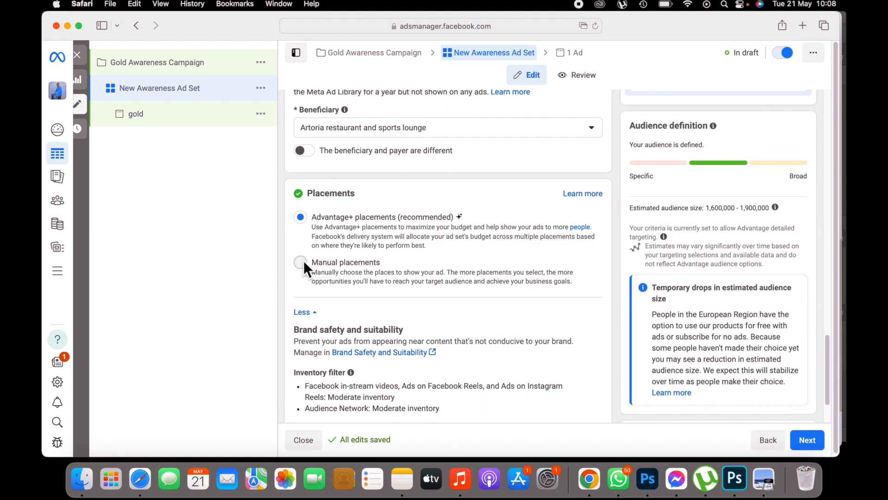
scroll(303, 260, down, 1)
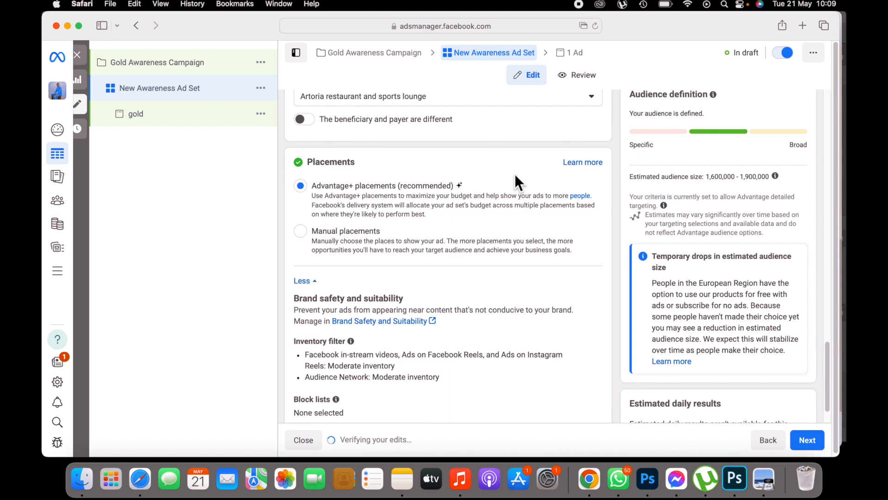
click(302, 230)
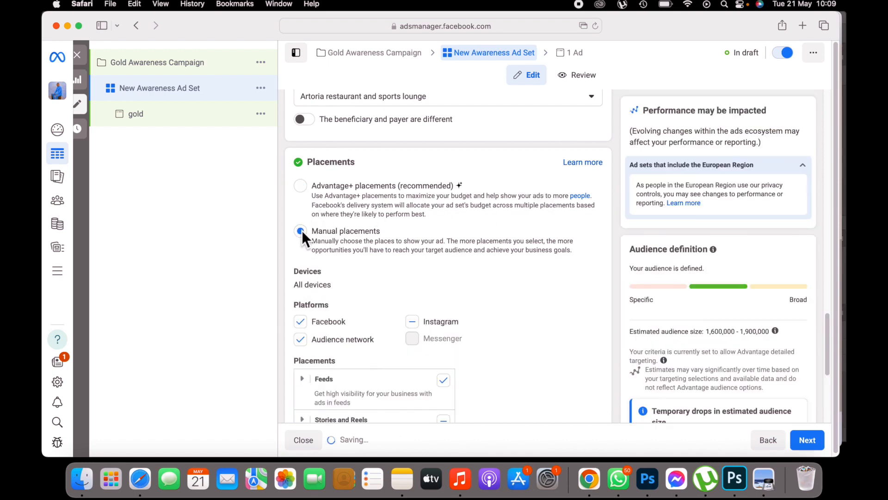
scroll(340, 262, down, 6)
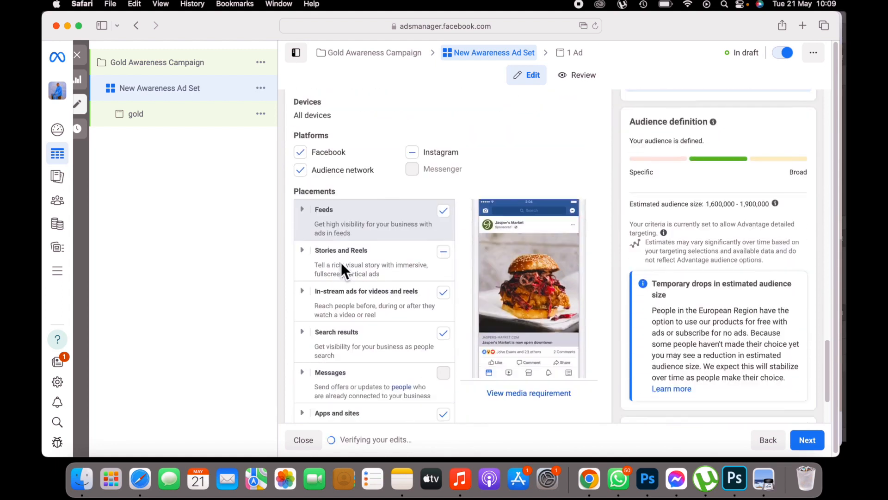
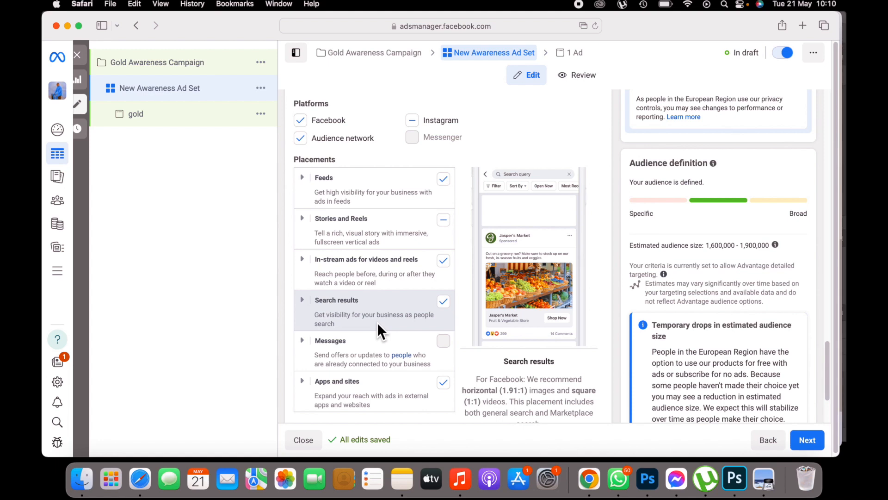
- Look over the ad set's placement options, then continue to the gold ad and go to its primary text
scroll(377, 323, down, 2)
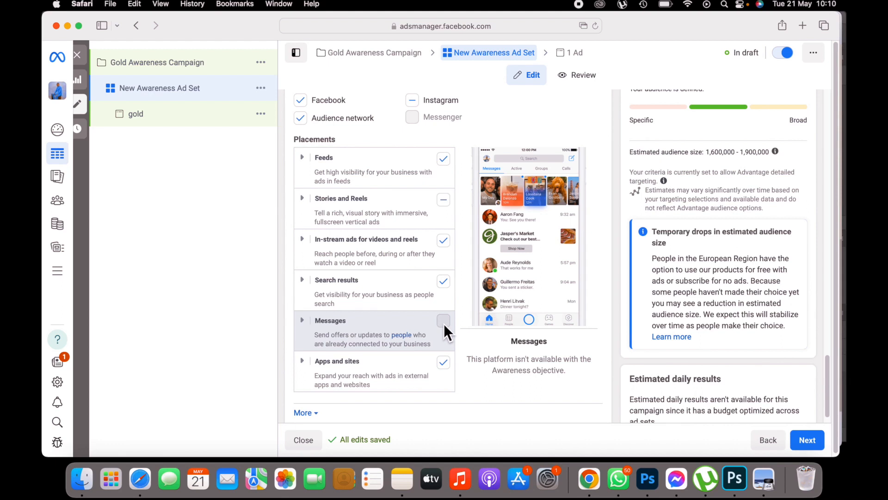
scroll(395, 359, up, 2)
scroll(395, 359, down, 5)
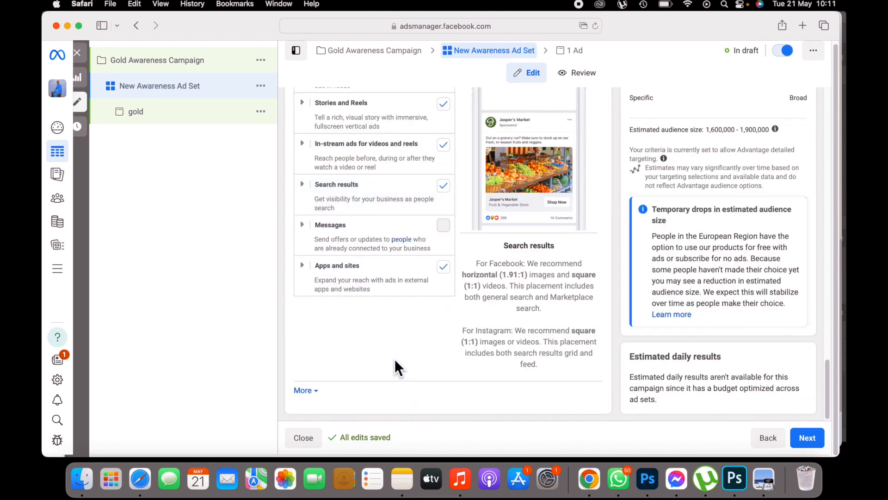
click(807, 437)
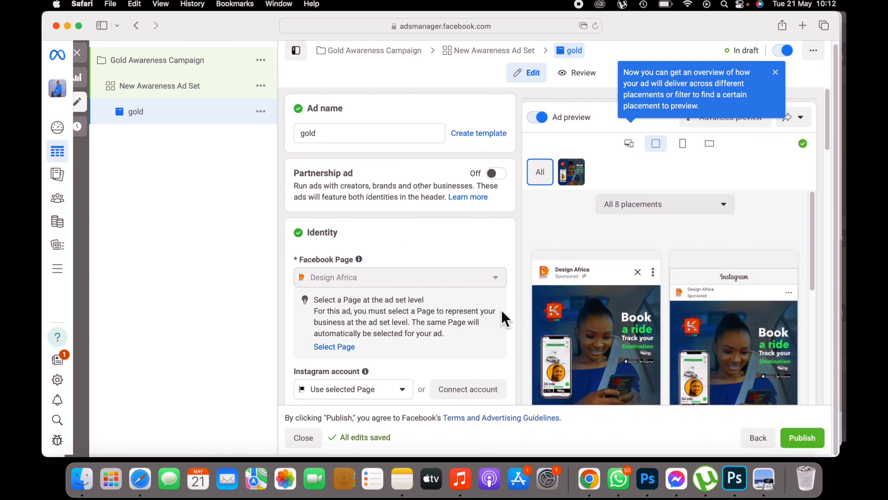
scroll(502, 311, down, 3)
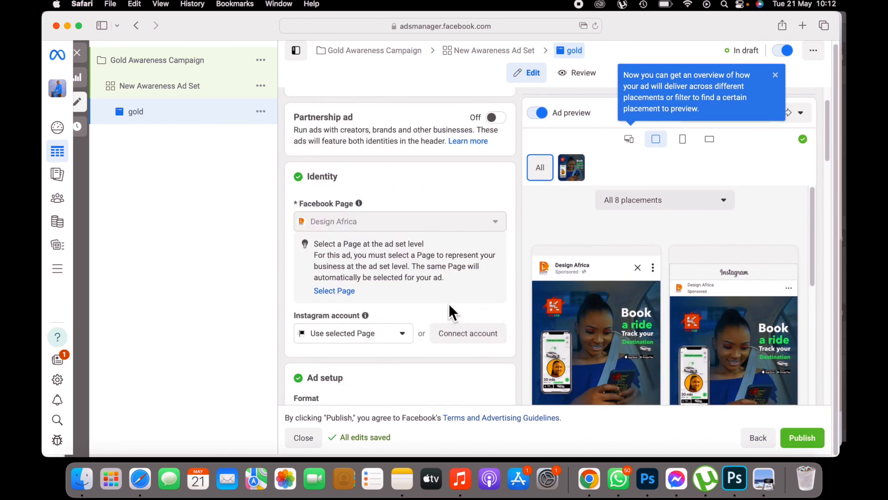
scroll(375, 276, up, 1)
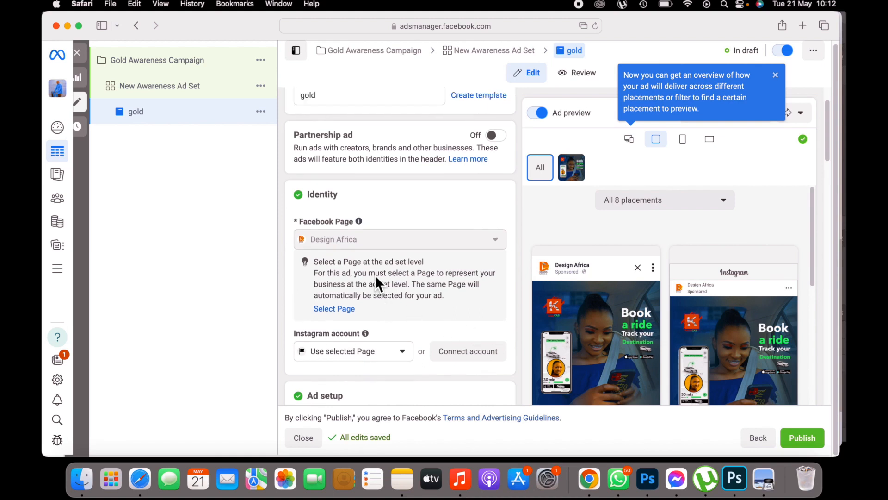
scroll(361, 268, down, 10)
scroll(350, 270, down, 5)
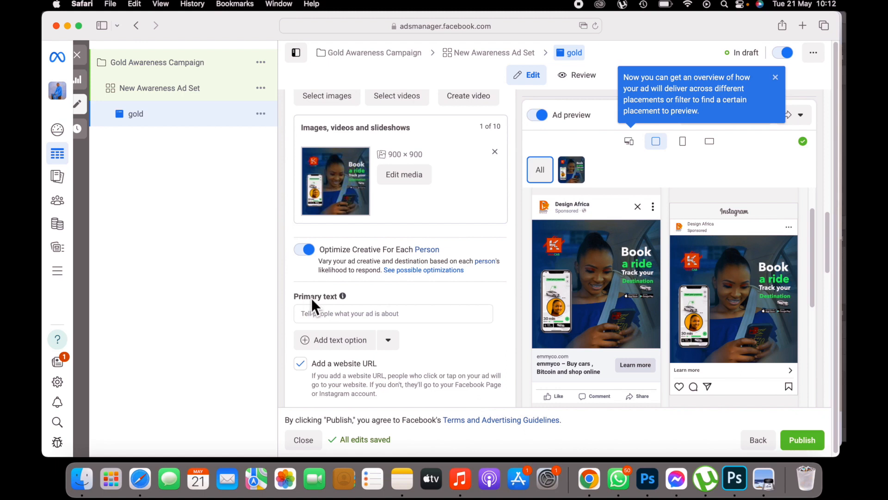
click(340, 313)
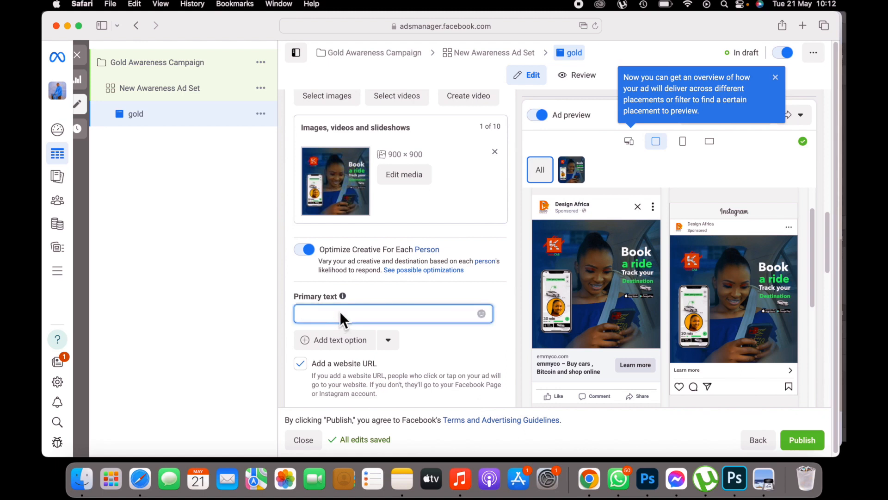
text(Shop)
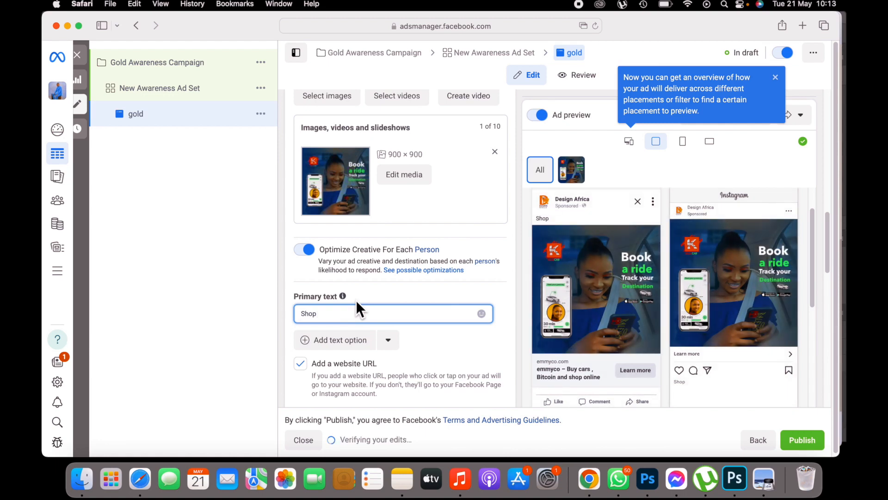
text(with em)
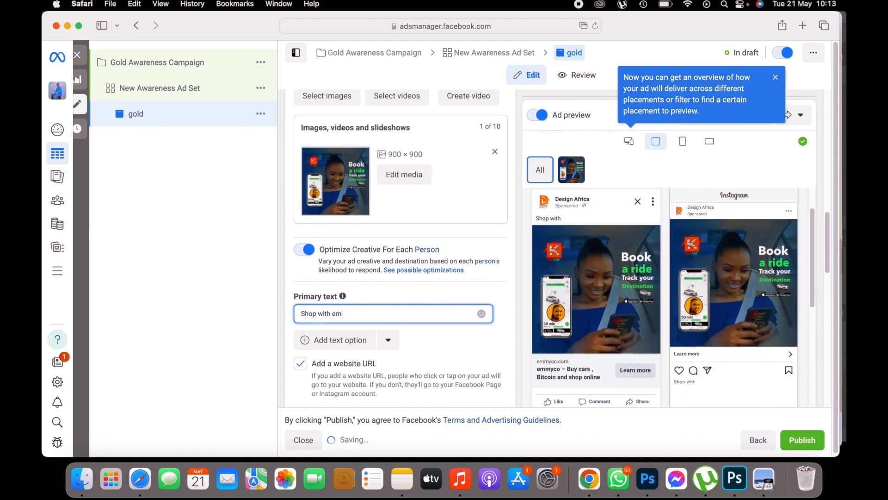
text(myco)
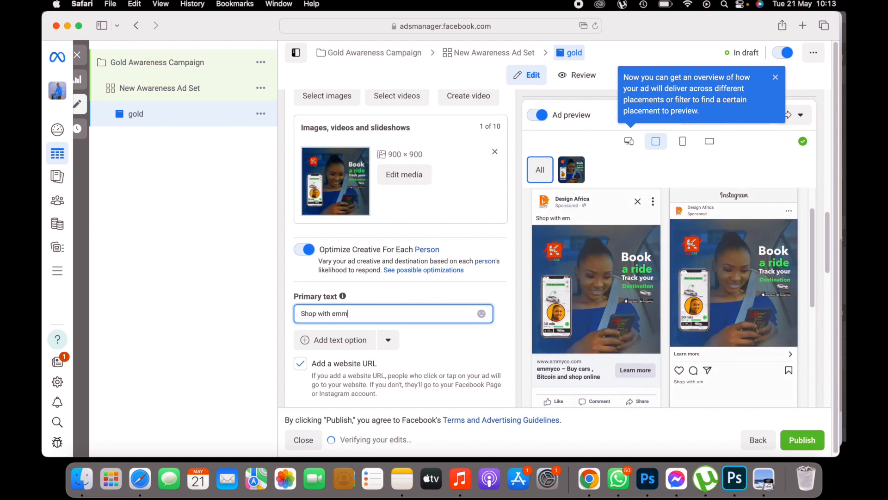
key(BackSpace)
key(BackSpace)
key(BackSpace)
key(BackSpace)
key(BackSpace)
key(BackSpace)
key(BackSpace)
key(BackSpace)
key(BackSpace)
key(BackSpace)
key(BackSpace)
key(BackSpace)
key(BackSpace)
key(BackSpace)
key(BackSpace)
key(BackSpace)
- Write the ad's primary text as "Book a ride with 800 track driver to your location to take you to your destination"
text(Book a ride with 800)
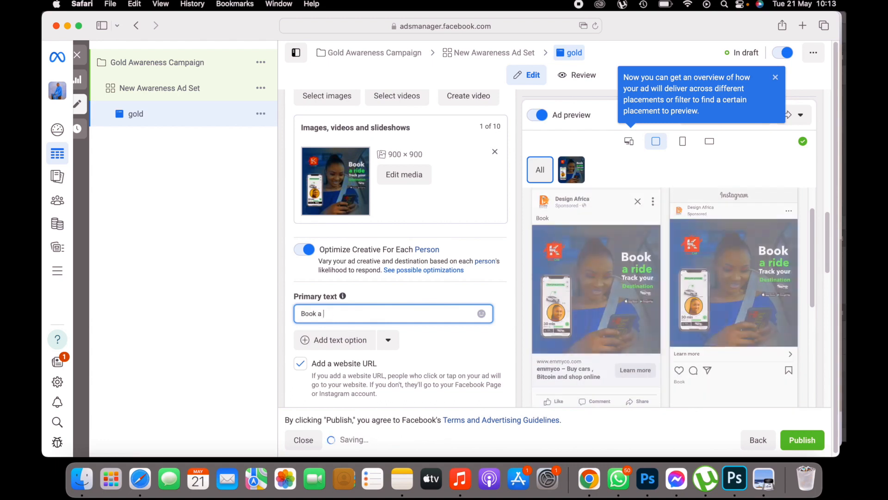
text( track driver to your location to take you to your destination)
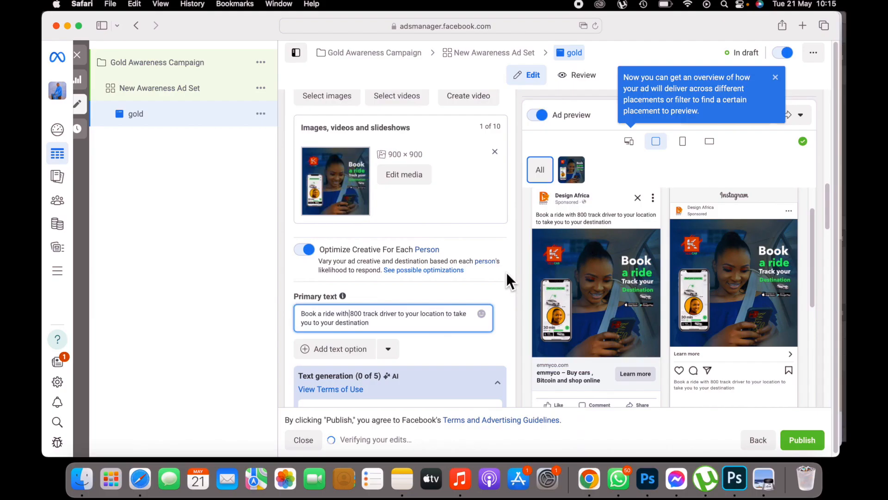
- Try Website as the ad's destination and look over its URL and display link fields
scroll(444, 294, down, 1)
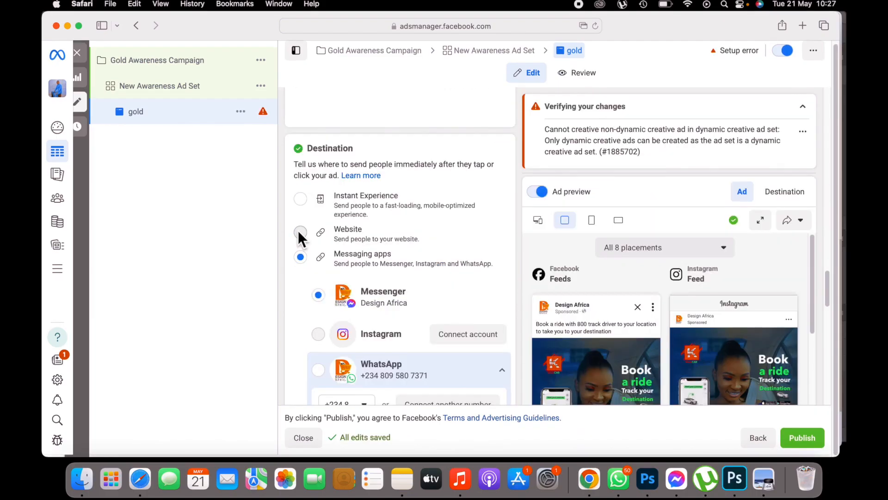
click(300, 233)
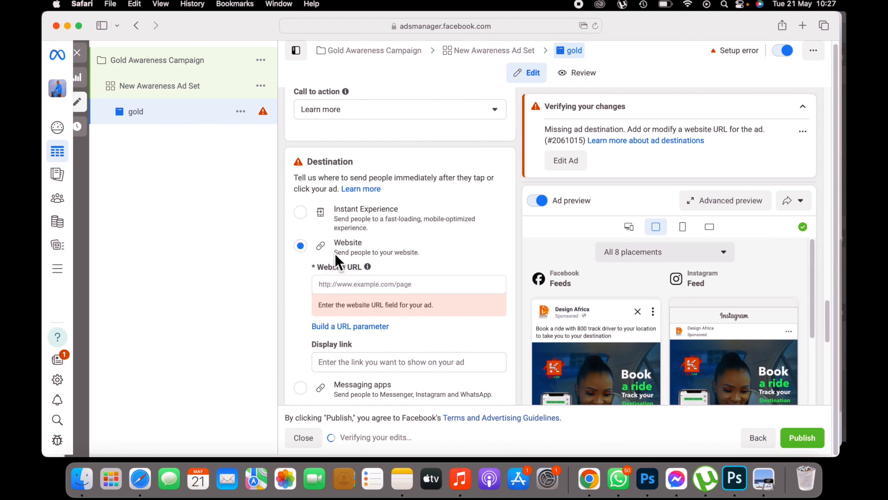
scroll(335, 253, down, 5)
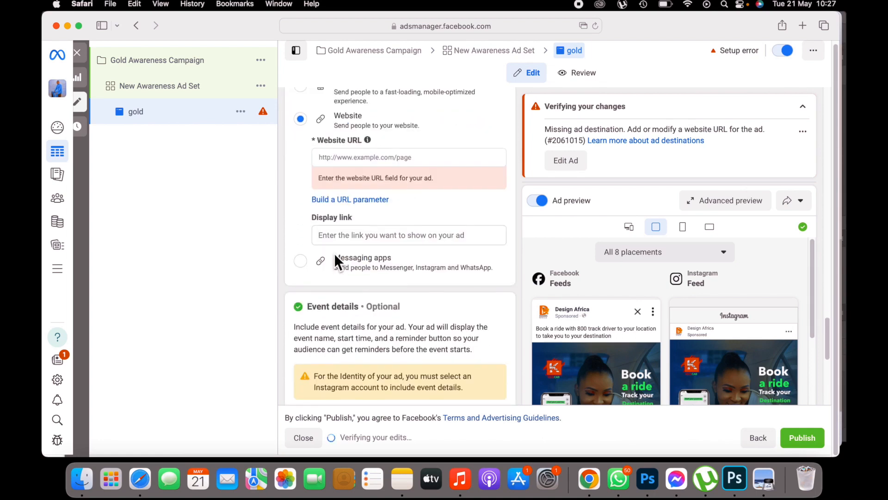
scroll(334, 253, down, 2)
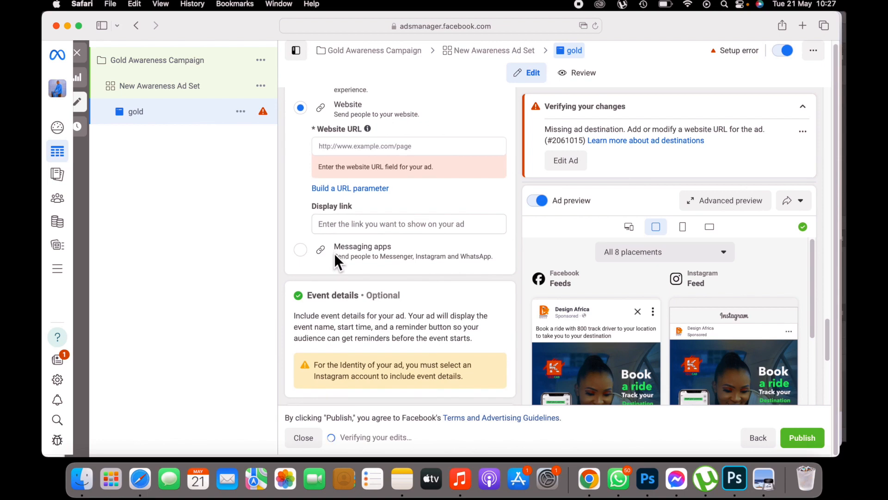
scroll(334, 254, down, 3)
scroll(334, 253, down, 5)
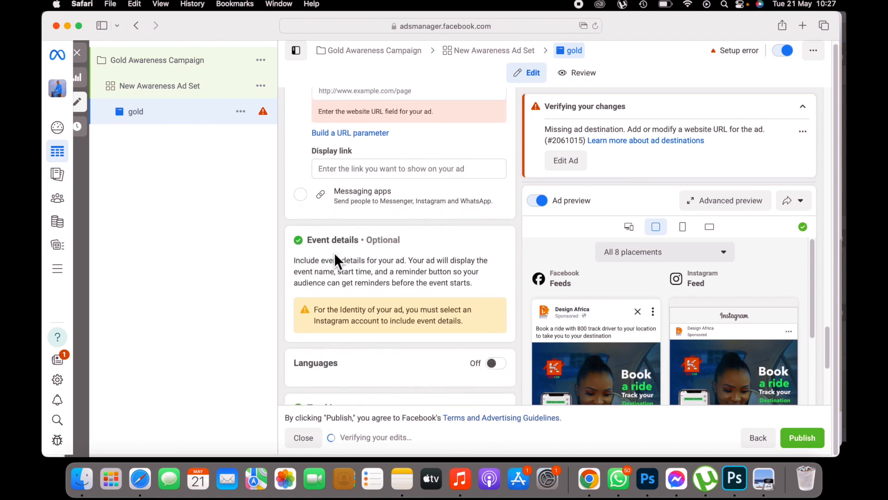
scroll(333, 253, up, 6)
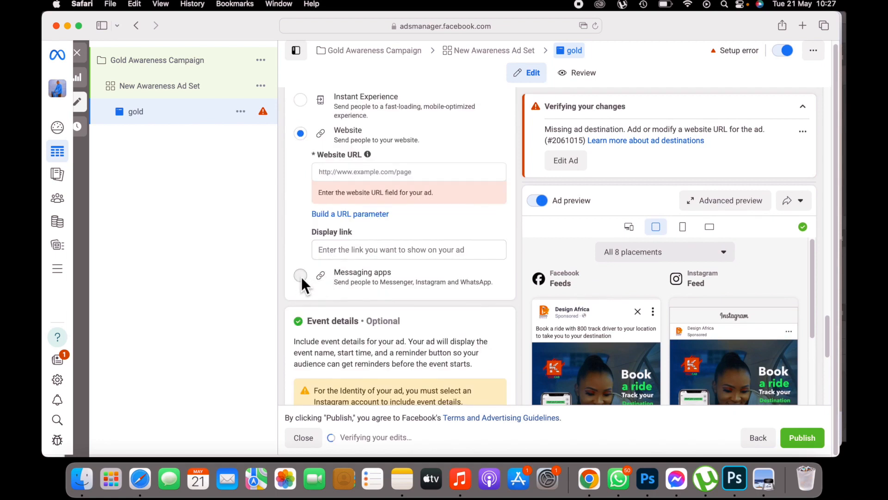
- Set the ad's destination to Messaging apps, trying WhatsApp before choosing Messenger
click(301, 275)
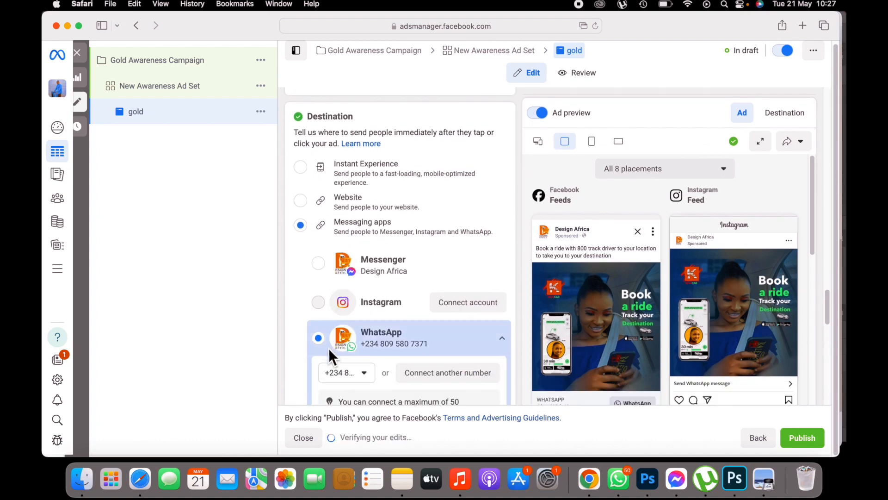
scroll(555, 347, down, 2)
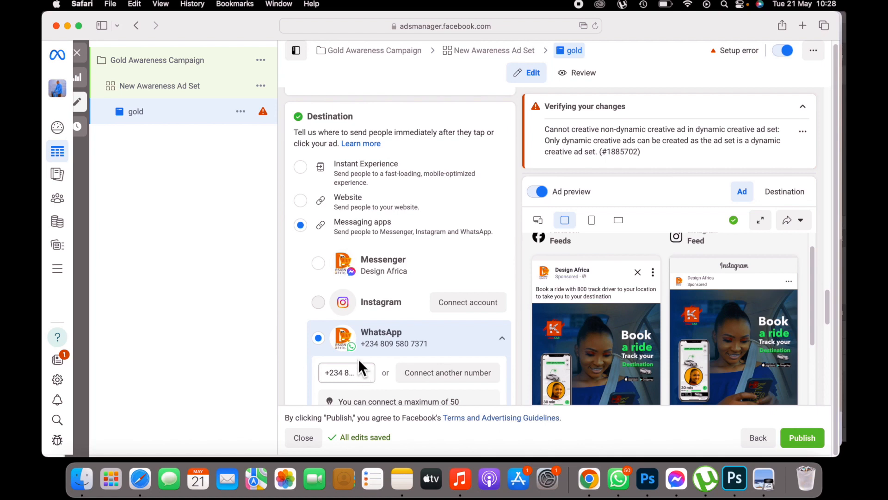
click(318, 262)
scroll(317, 262, down, 4)
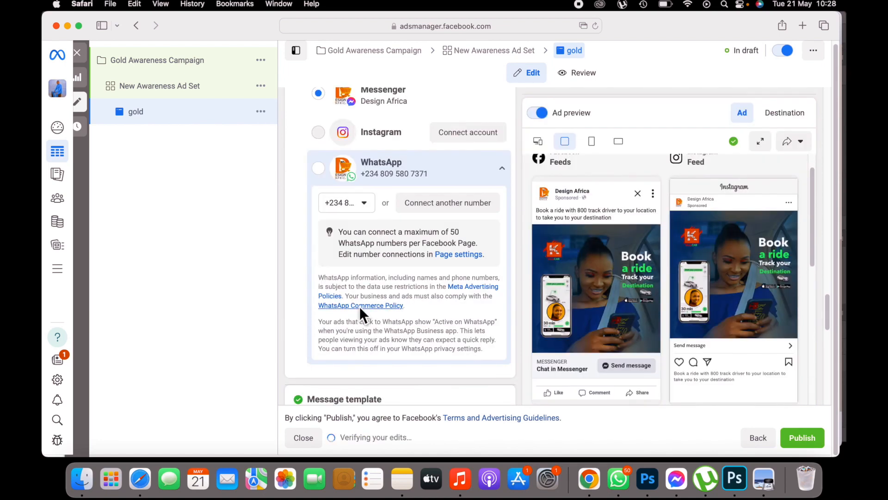
scroll(361, 222, down, 2)
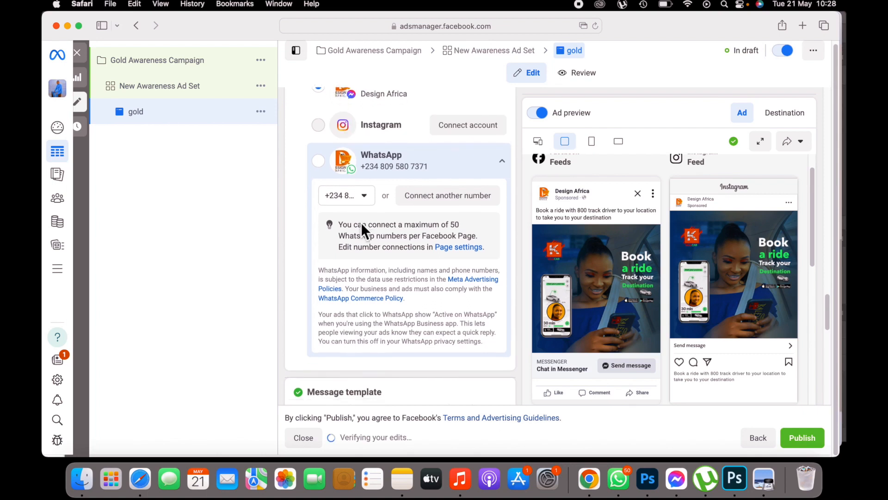
- Replace the ad's headline with "Book now"
scroll(363, 231, up, 2)
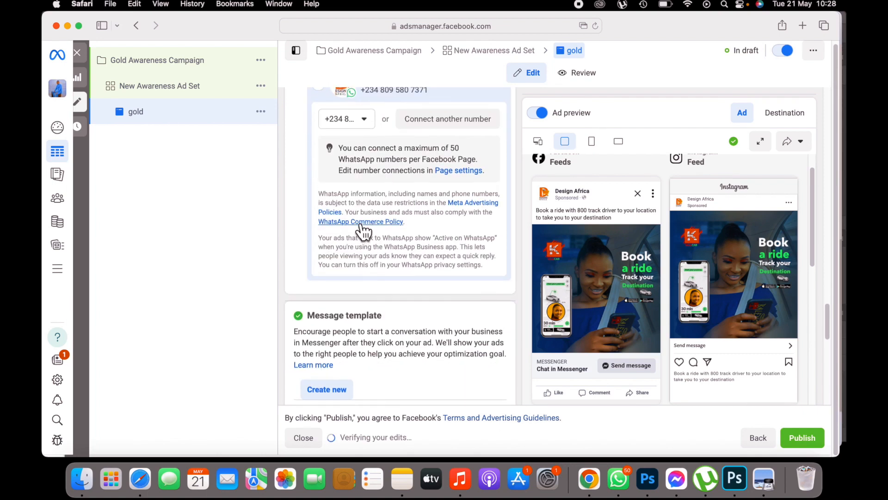
scroll(363, 231, up, 4)
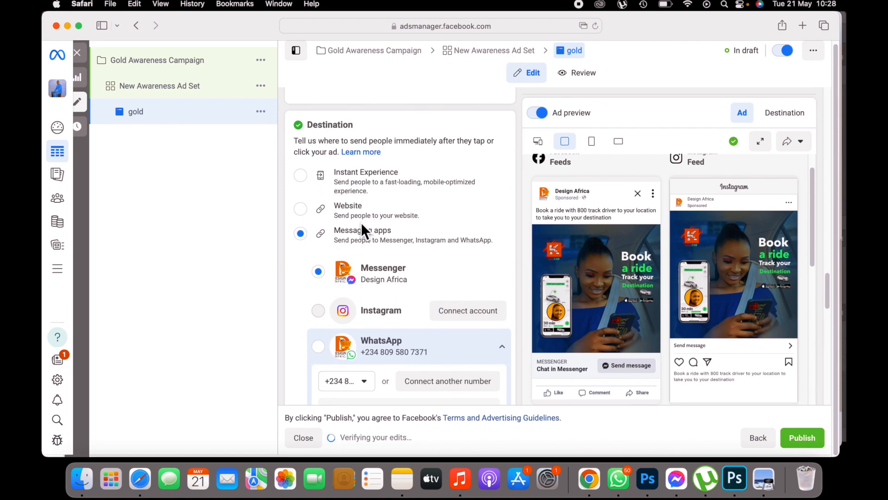
scroll(361, 225, up, 1)
scroll(362, 225, up, 4)
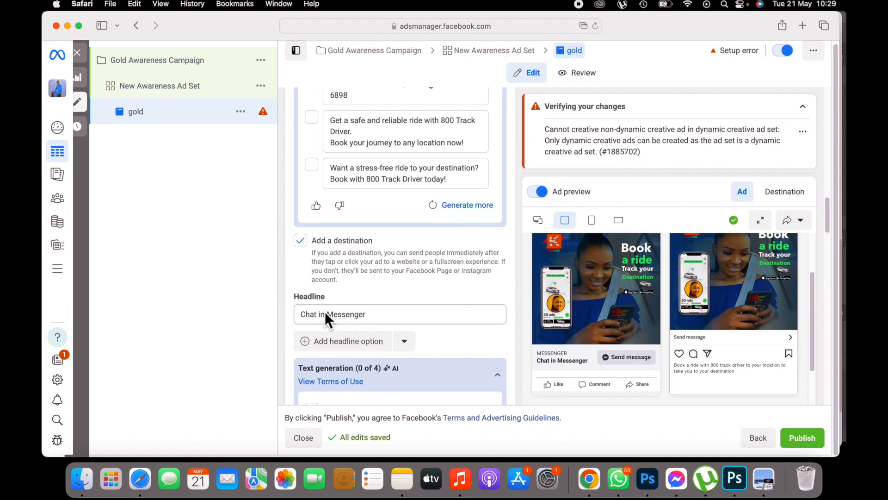
click(344, 314)
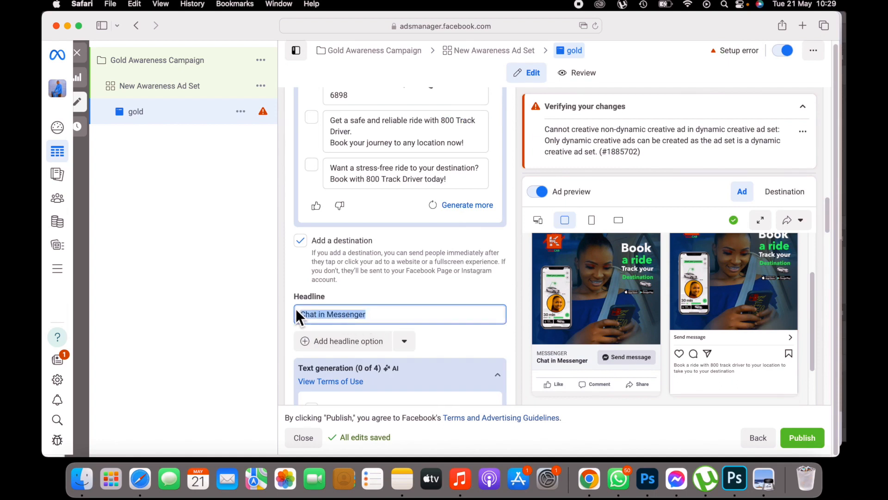
key(BackSpace)
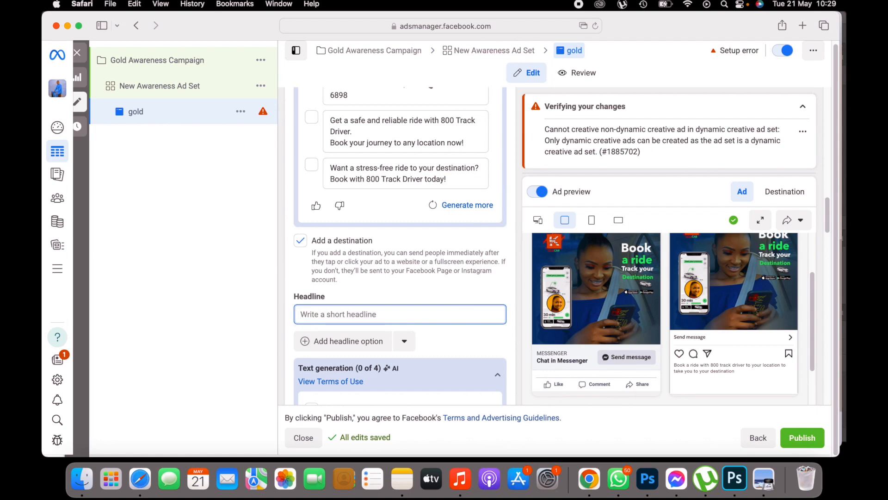
text(Bo)
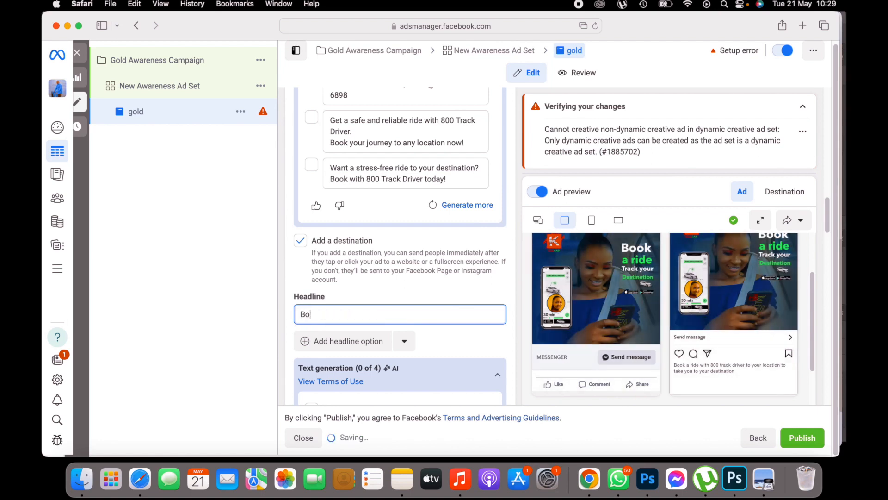
text(ok now)
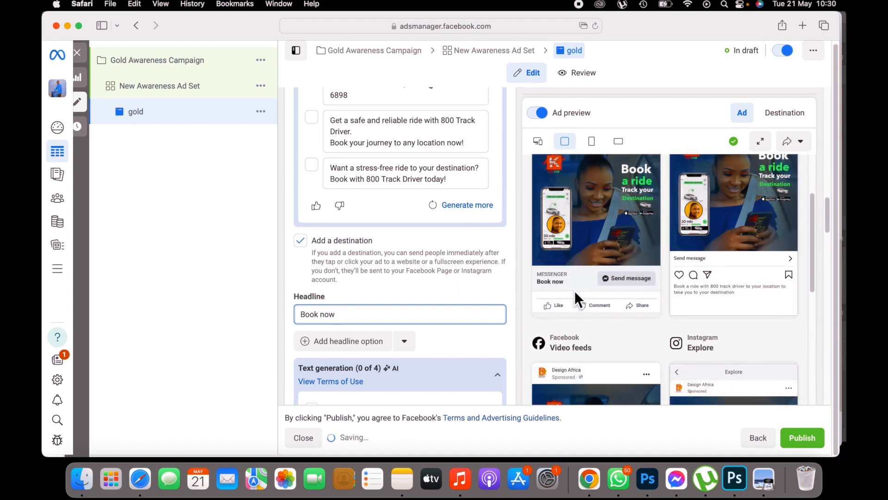
- Review the ad's messaging destination settings and the Start conversations message template with its greeting and questions
scroll(471, 301, down, 8)
scroll(471, 300, down, 5)
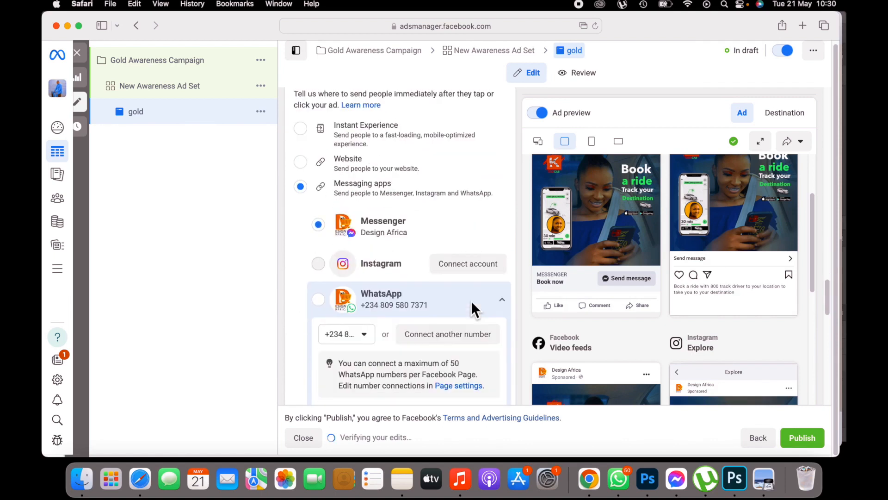
scroll(472, 309, down, 2)
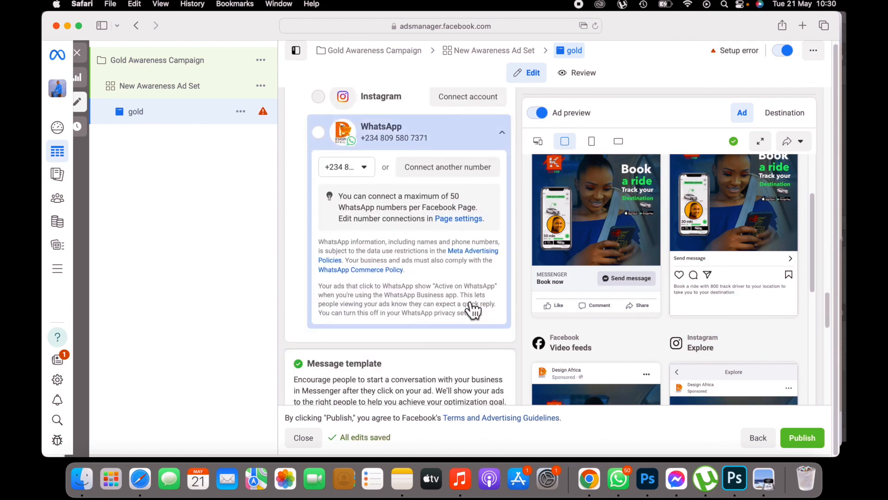
scroll(429, 306, down, 2)
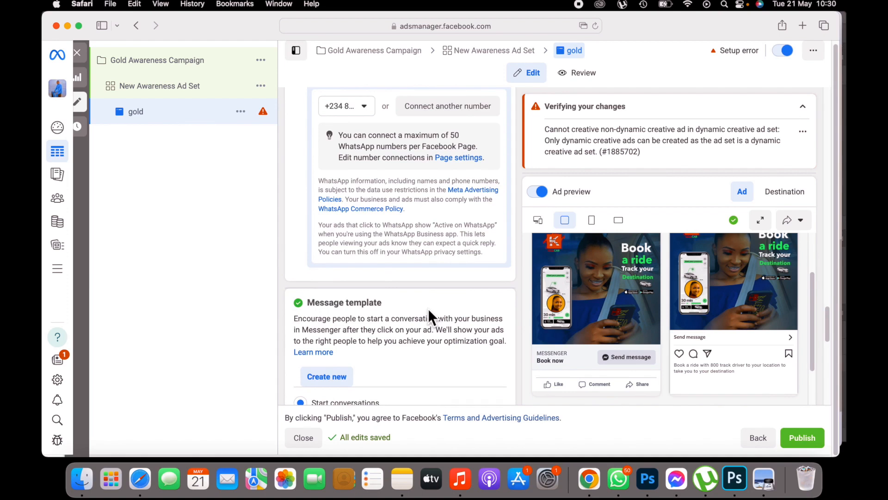
scroll(426, 305, down, 2)
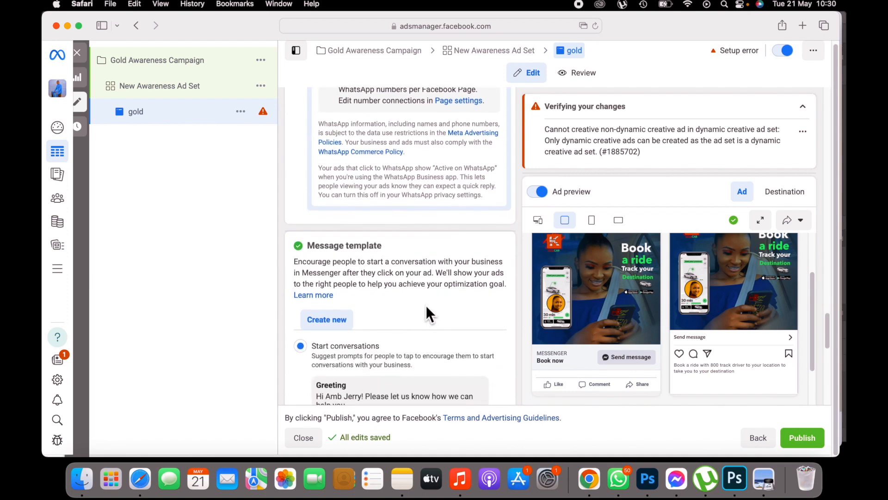
scroll(425, 305, down, 3)
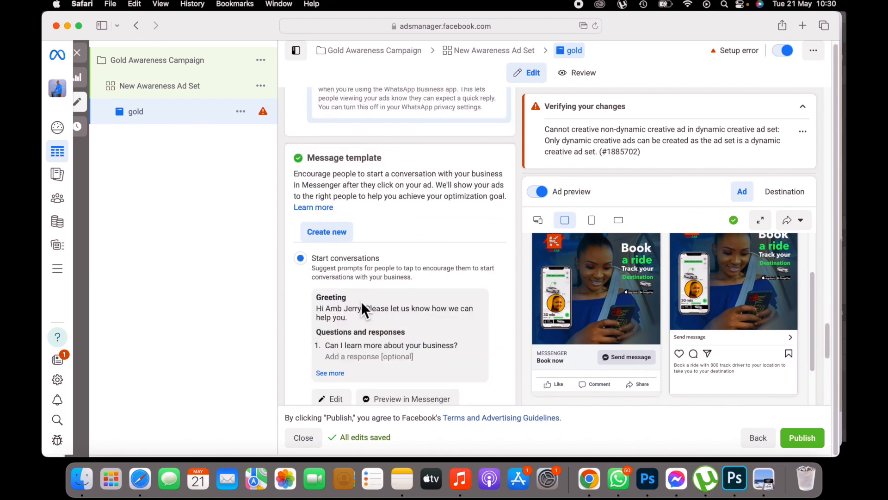
scroll(357, 295, down, 2)
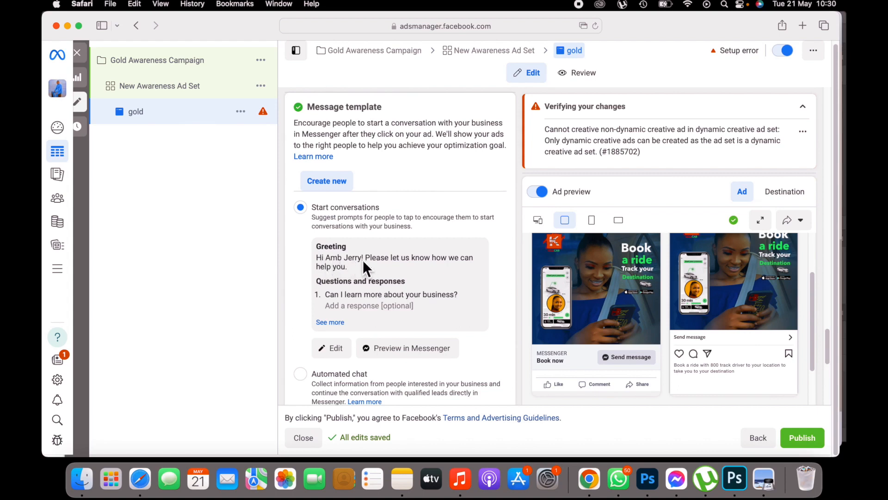
- Edit the Start conversations template and replace the greeting text after the recipient's name with "Book a ride now !"
click(334, 348)
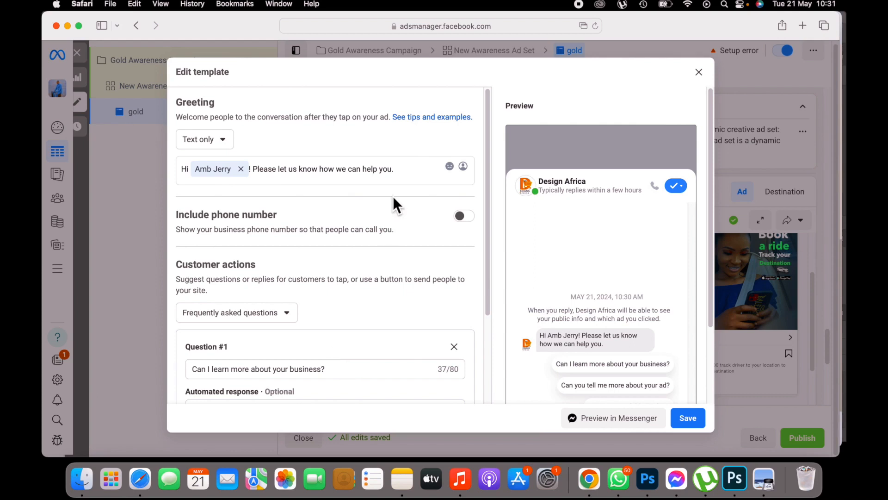
click(391, 170)
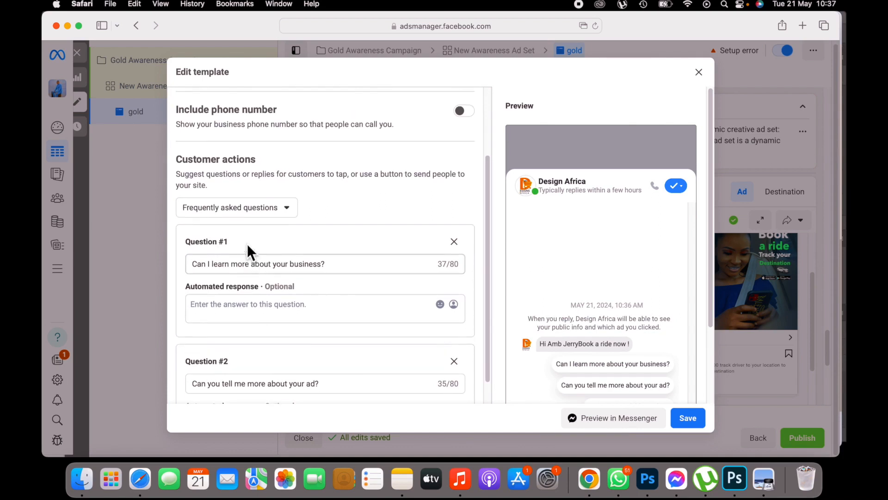
scroll(247, 244, up, 5)
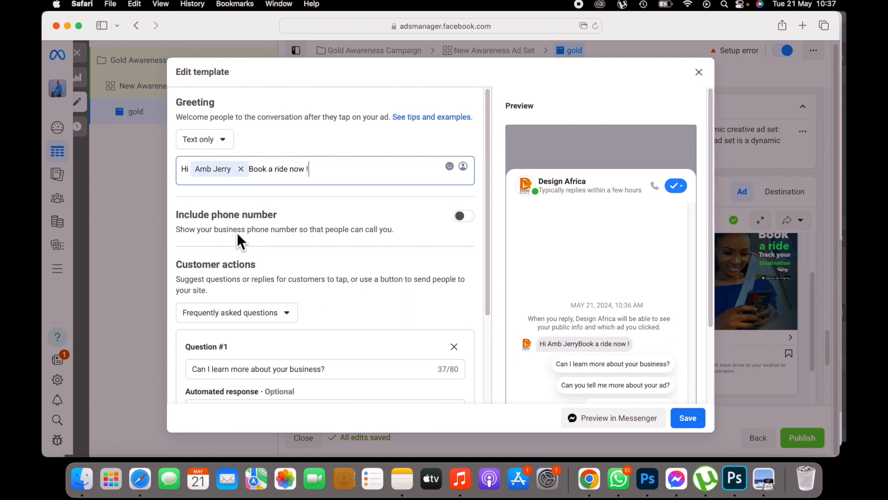
- Include a phone number in the message template, choosing Nigeria (+234) as the country code and entering the business phone number
click(466, 217)
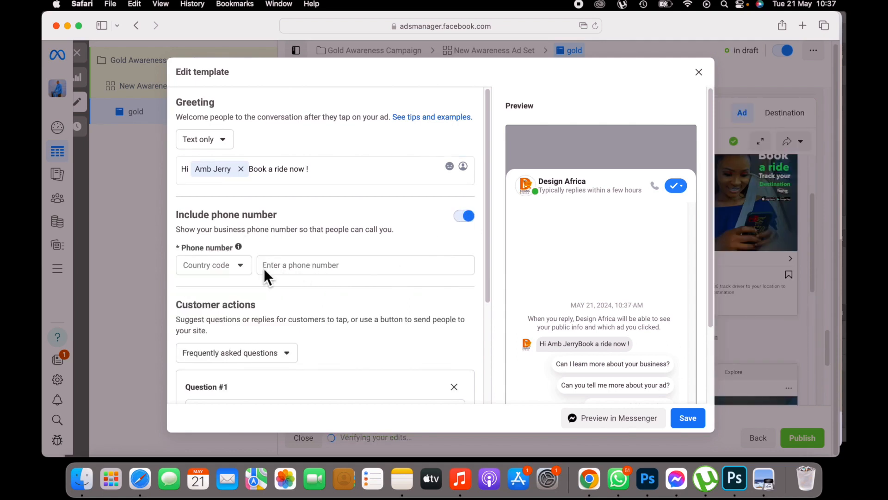
click(240, 264)
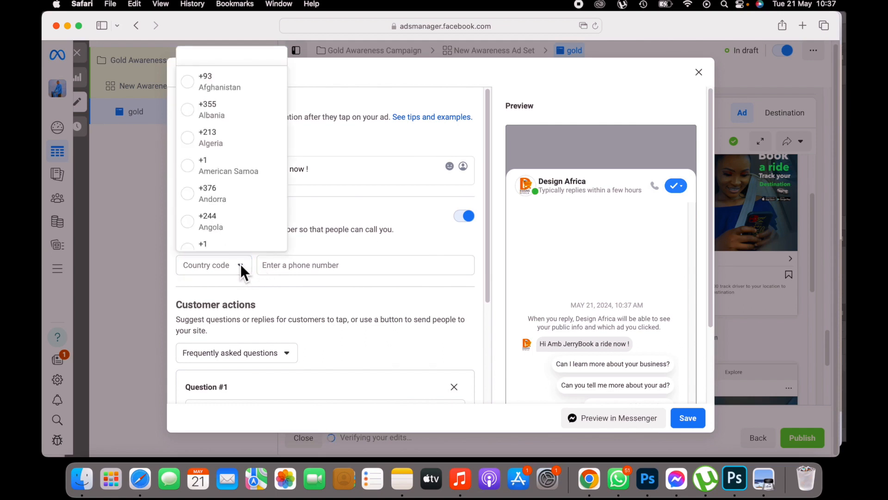
scroll(212, 193, down, 1)
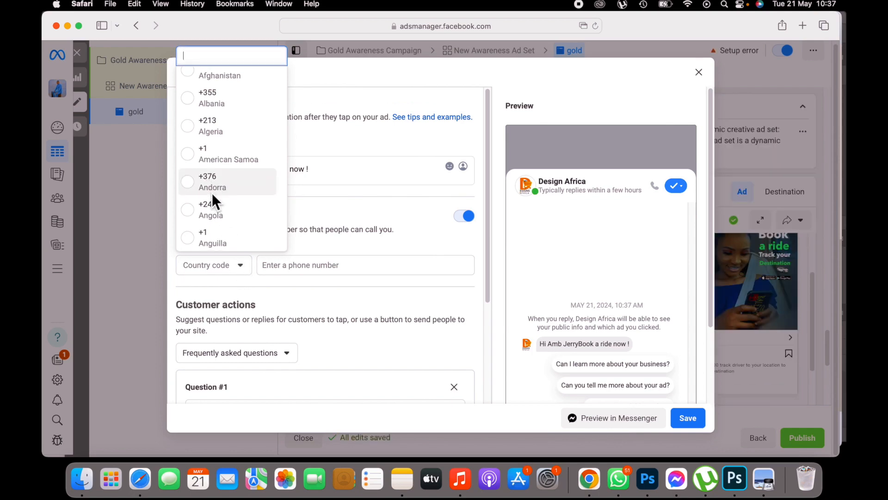
scroll(212, 195, up, 1)
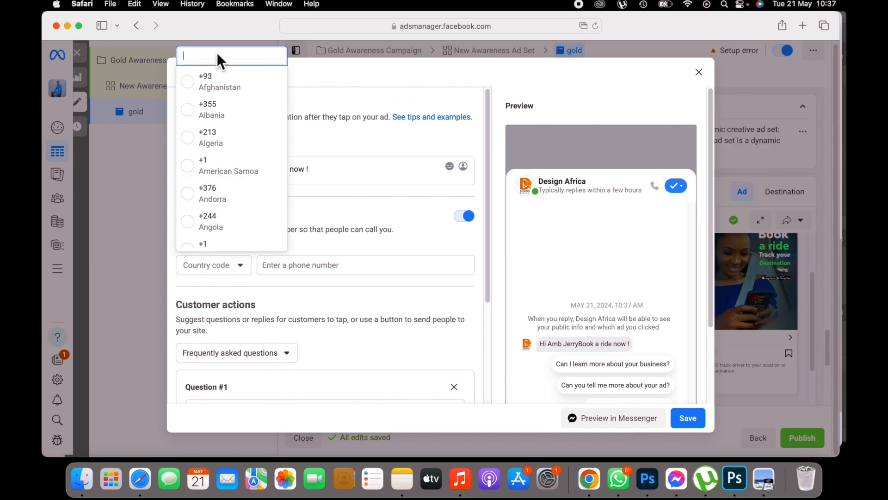
text(nige)
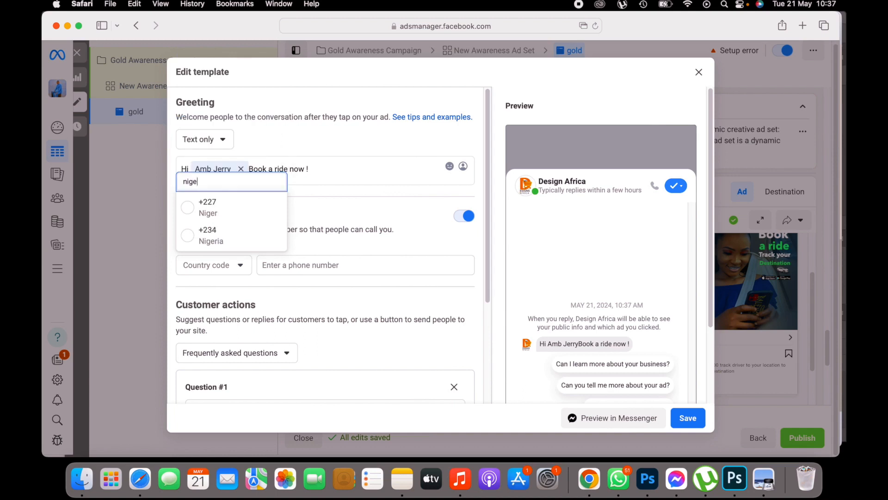
text(ria)
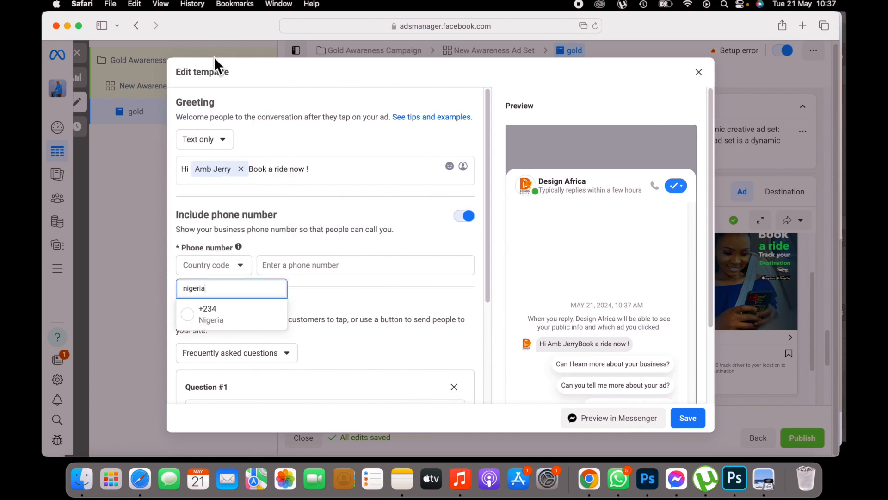
click(218, 316)
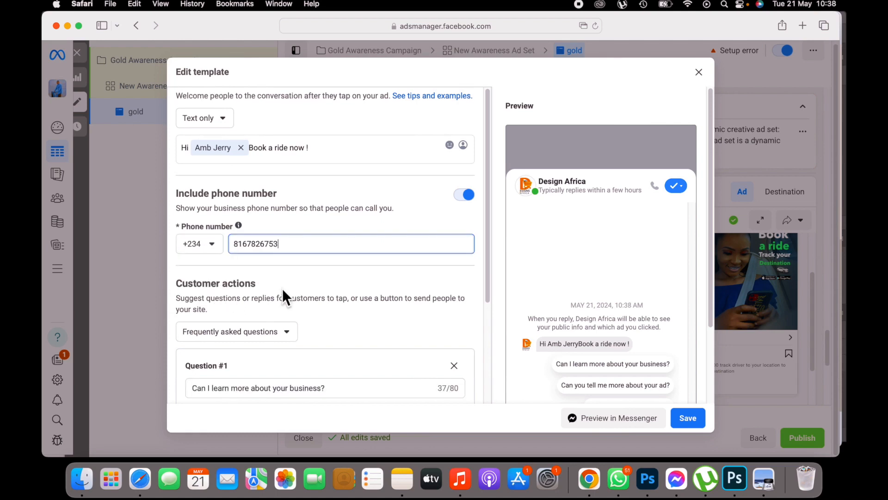
- Replace the text of Question #1 with "Track driver to your location to take you to your destination?"
scroll(282, 288, down, 5)
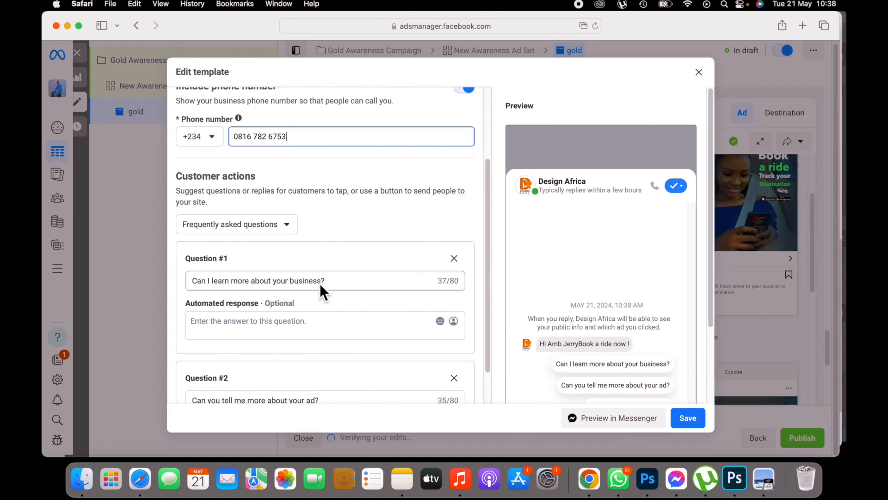
drag(319, 283, 321, 284)
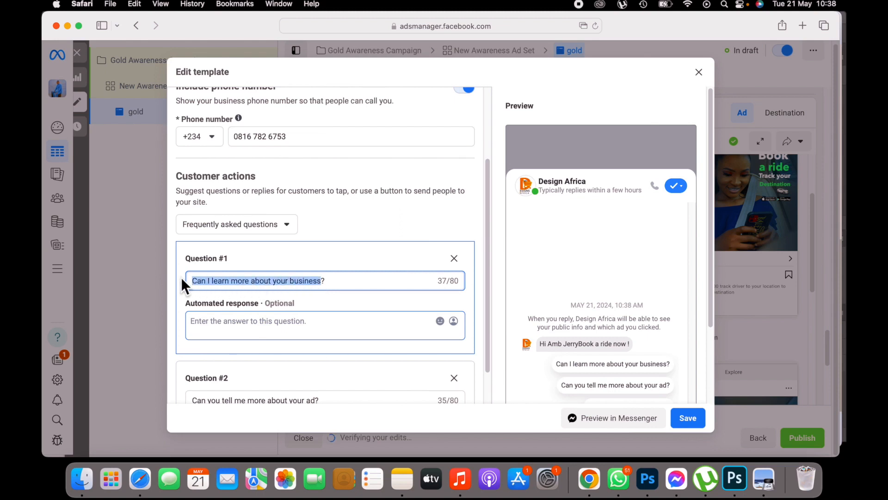
key(BackSpace)
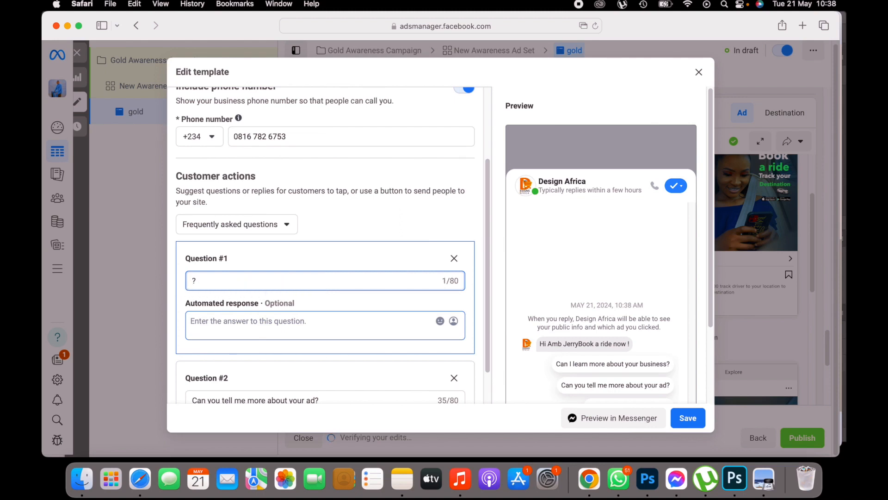
text(Track)
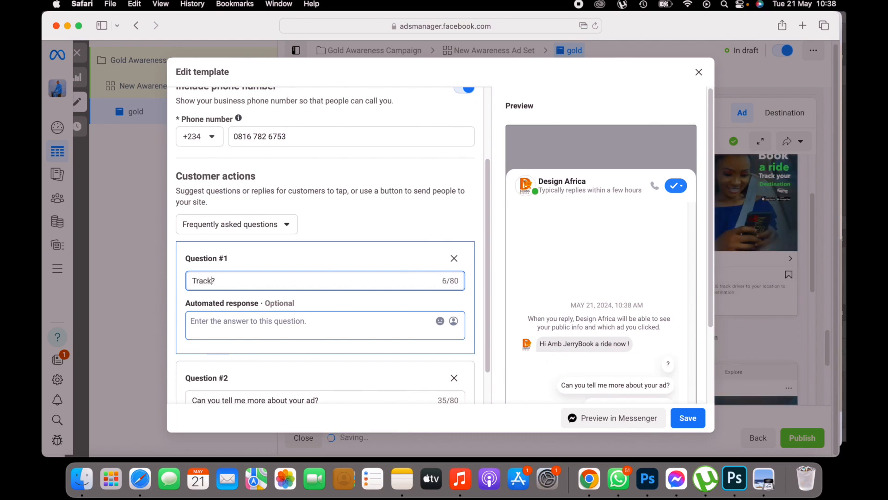
text( driver to your location to take you to your destinat)
click(368, 292)
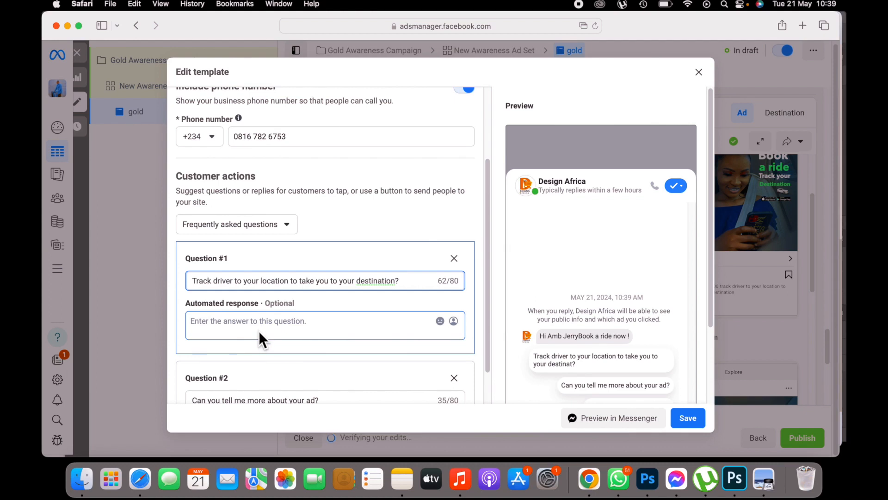
- Replace the text of Question #2 with "With 800 you can start your journey with us?"
scroll(259, 331, down, 1)
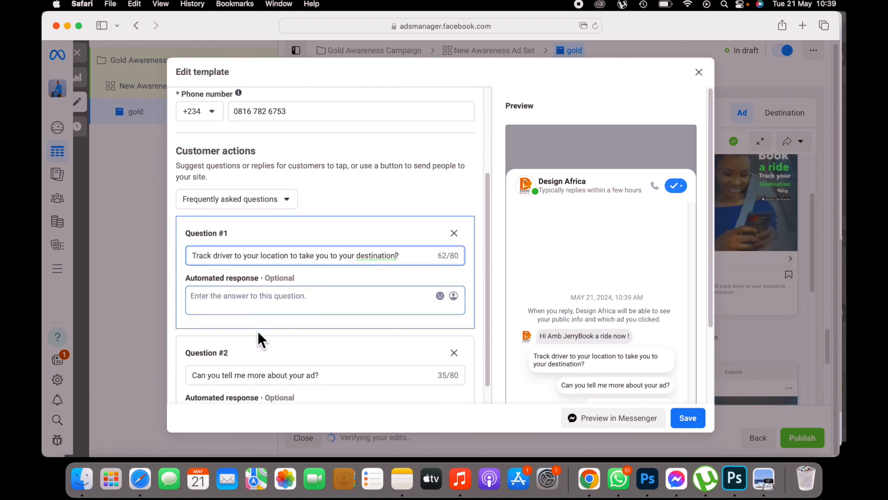
scroll(250, 304, down, 1)
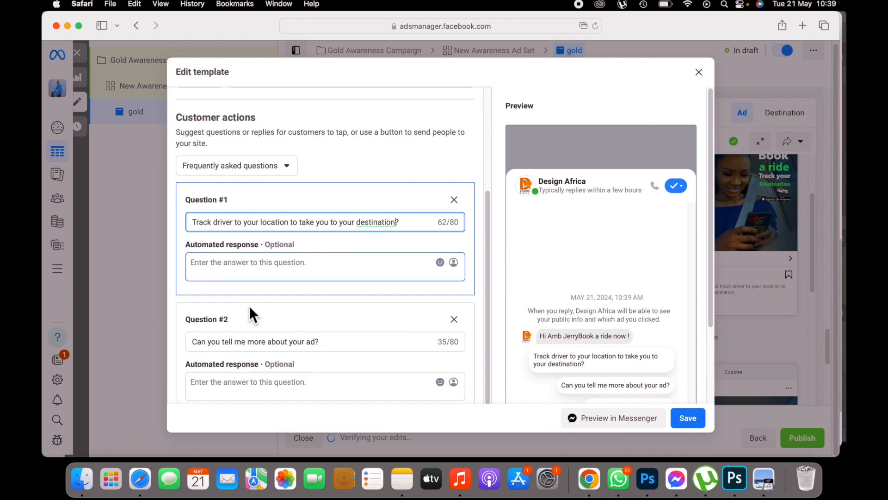
click(315, 346)
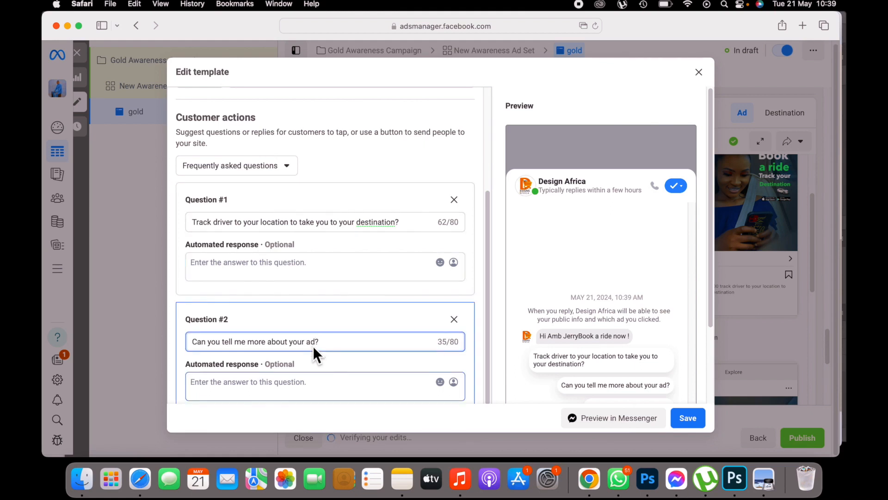
key(BackSpace)
key(BackSpace)
key(BackSpace)
key(BackSpace)
key(BackSpace)
key(BackSpace)
key(BackSpace)
key(BackSpace)
key(BackSpace)
key(BackSpace)
key(BackSpace)
key(BackSpace)
key(BackSpace)
key(BackSpace)
key(BackSpace)
key(BackSpace)
key(BackSpace)
key(BackSpace)
key(BackSpace)
key(BackSpace)
key(BackSpace)
key(BackSpace)
key(BackSpace)
key(BackSpace)
key(BackSpace)
key(BackSpace)
key(BackSpace)
key(BackSpace)
key(BackSpace)
key(BackSpace)
key(BackSpace)
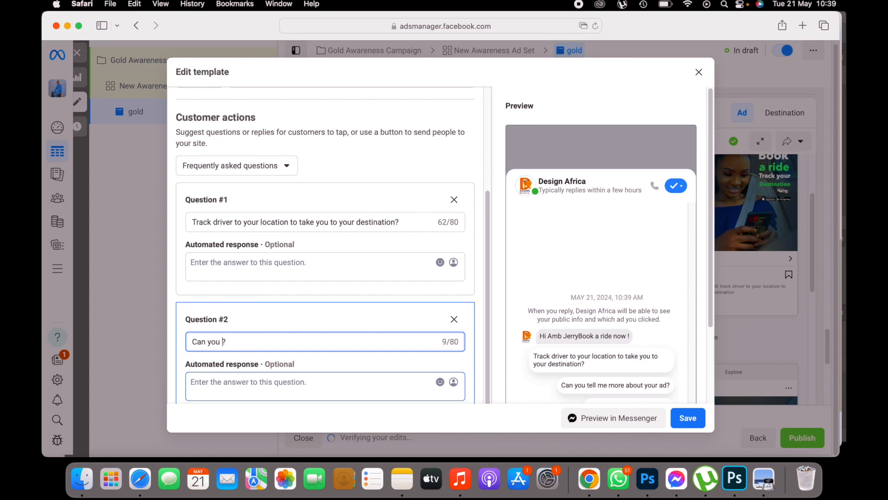
key(BackSpace)
key(BackSpace)
key(BackSpace)
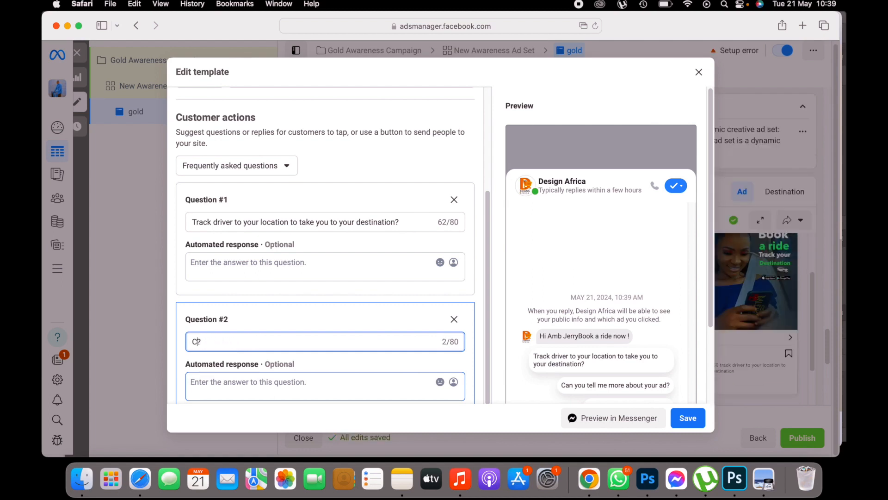
text(With 800 you can start your journey with us)
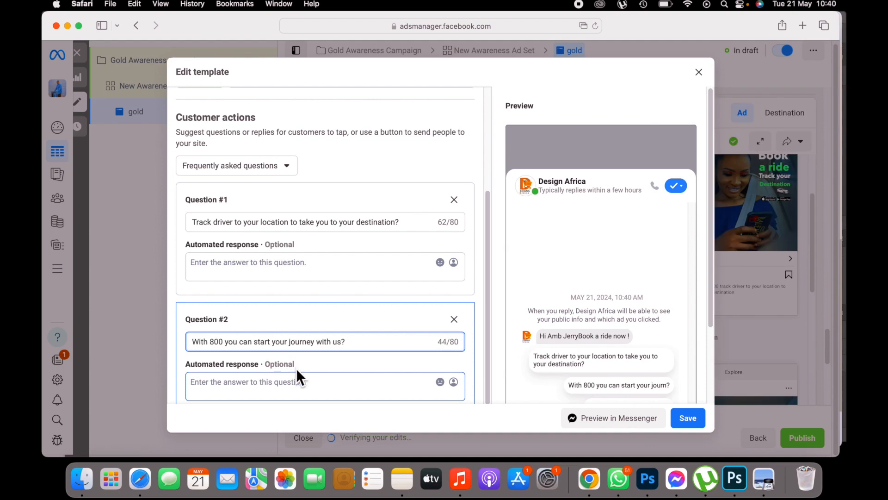
- Check the remaining template fields and the conversation preview, and save the message template as "Start conversations 05/21/24"
scroll(338, 328, down, 5)
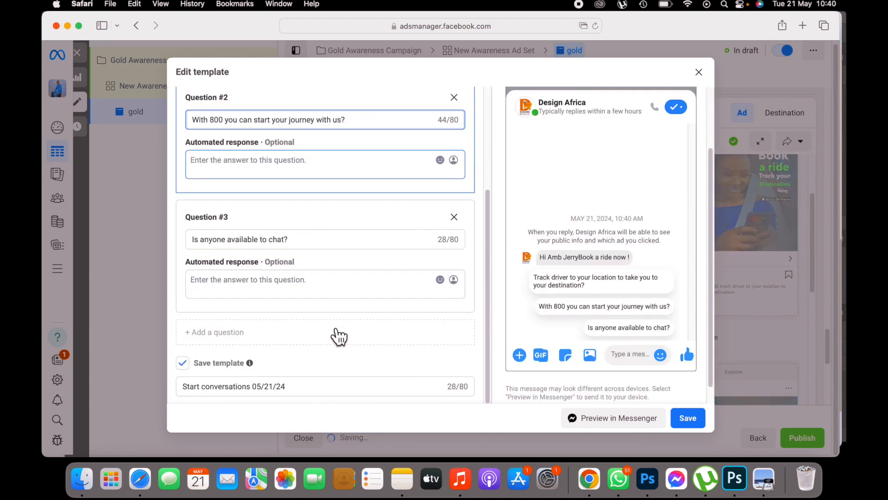
scroll(338, 329, up, 10)
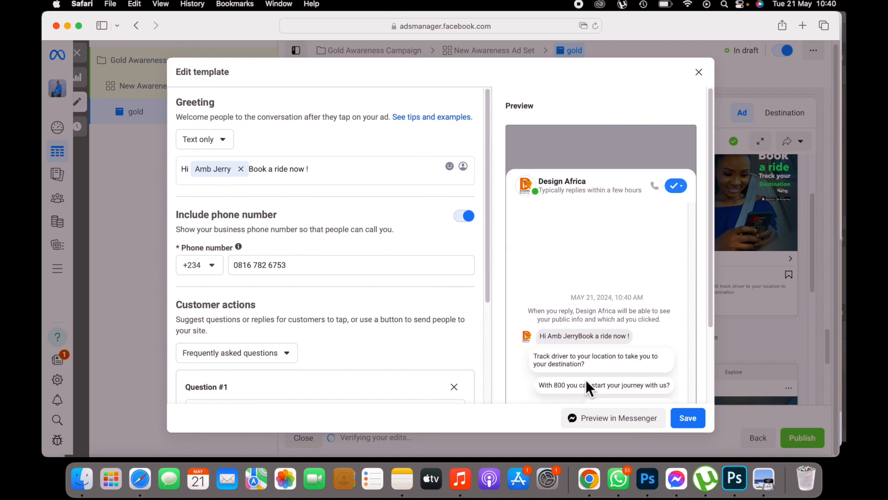
click(691, 417)
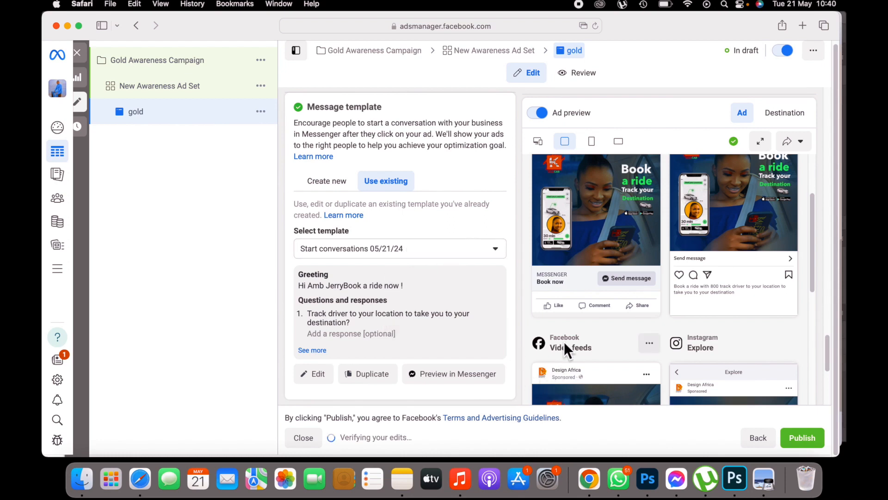
- Look through the ad preview for the Facebook and Instagram placements, including the Send message button and ad text
scroll(564, 341, down, 6)
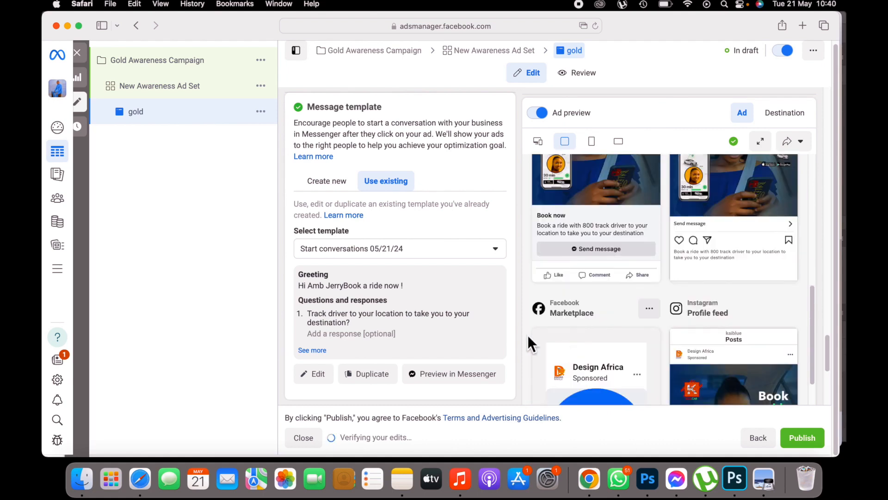
scroll(566, 340, up, 6)
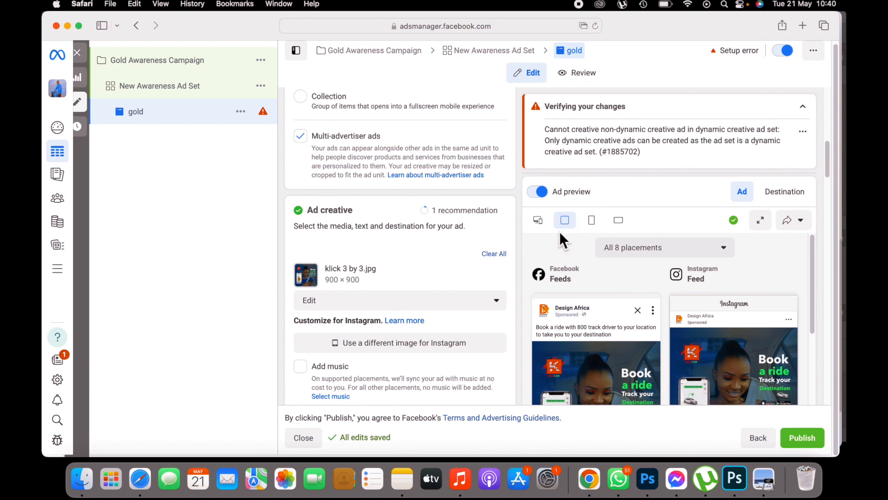
scroll(567, 255, down, 5)
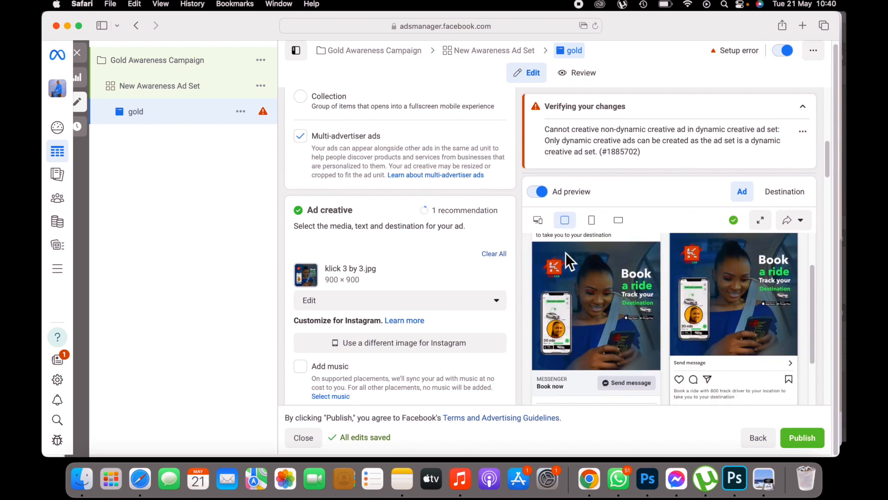
scroll(566, 253, down, 3)
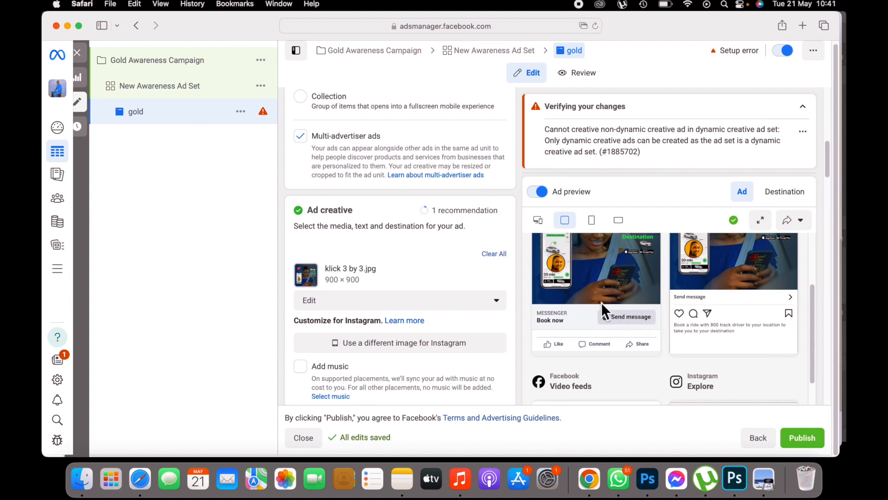
scroll(527, 291, down, 10)
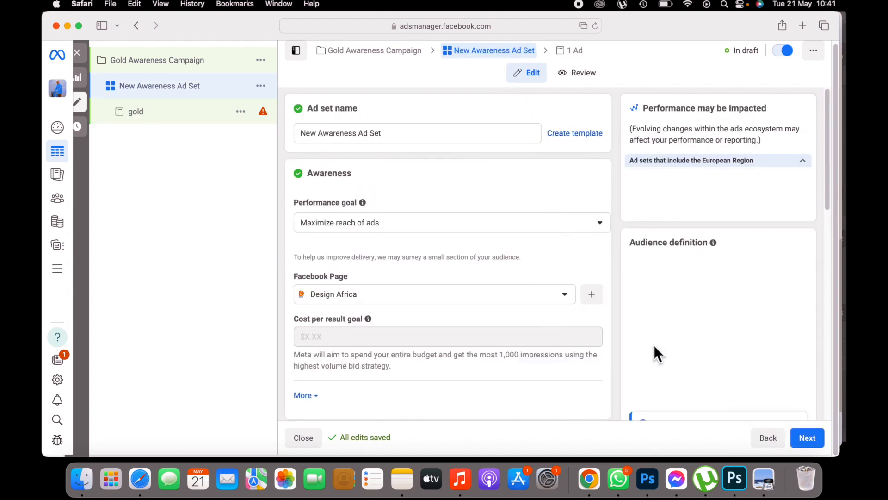
- Turn off Dynamic creative for the New Awareness Ad Set and accept the deletion of the extra creative assets
scroll(458, 331, down, 10)
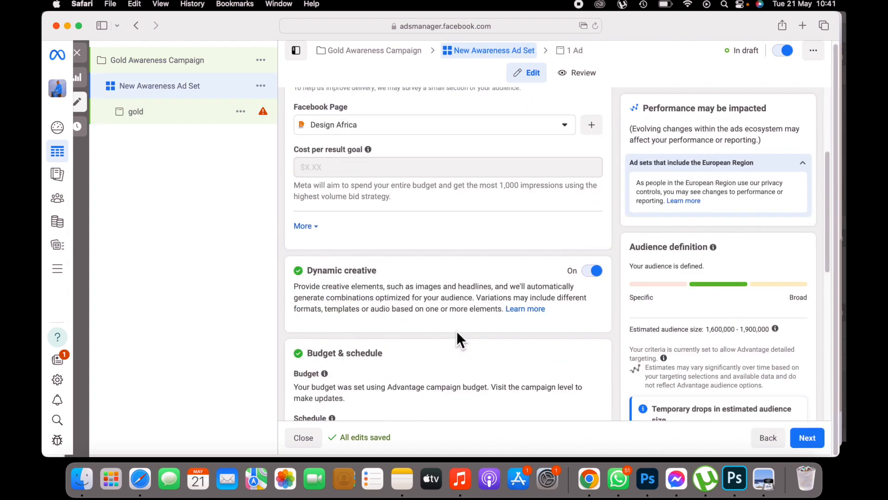
scroll(457, 331, down, 15)
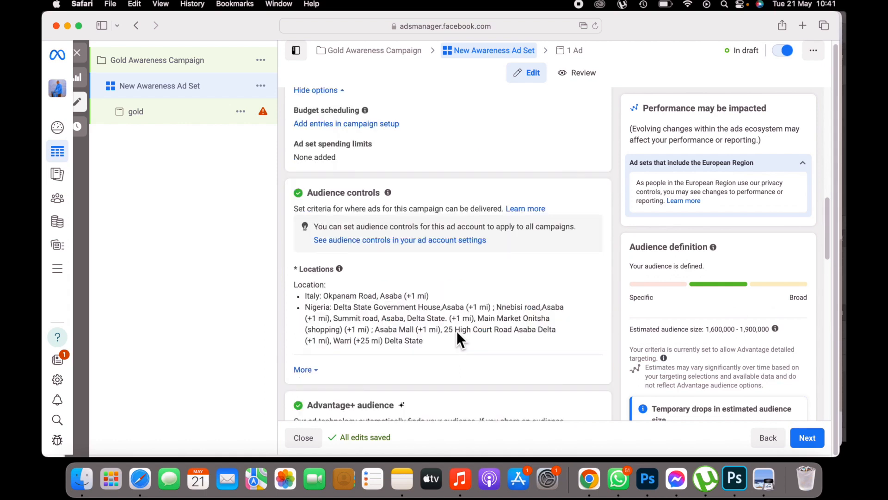
scroll(457, 331, up, 10)
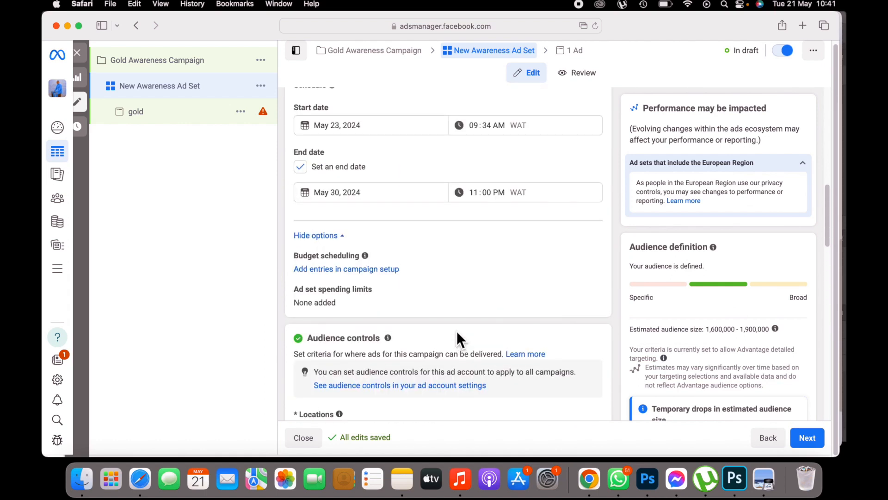
scroll(457, 341, up, 4)
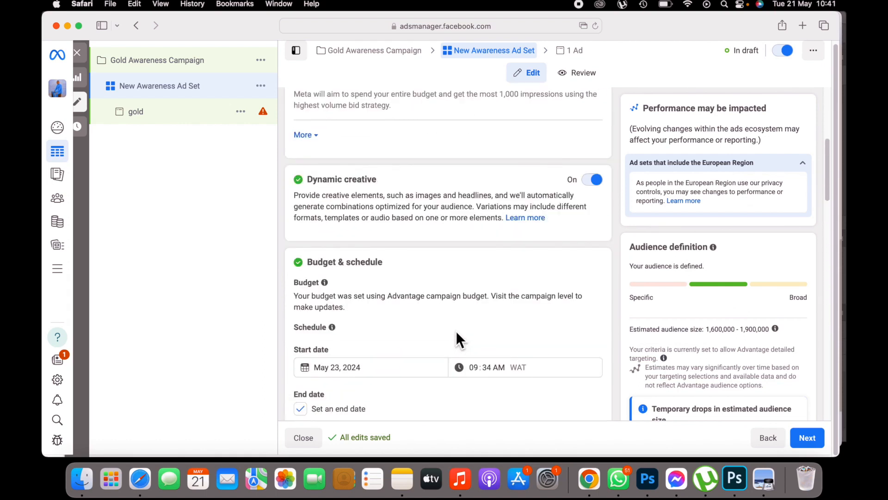
click(591, 180)
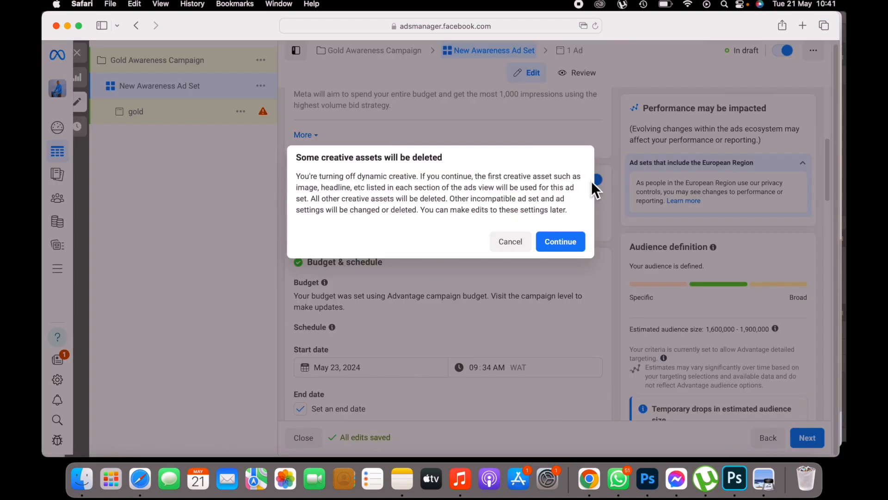
click(561, 241)
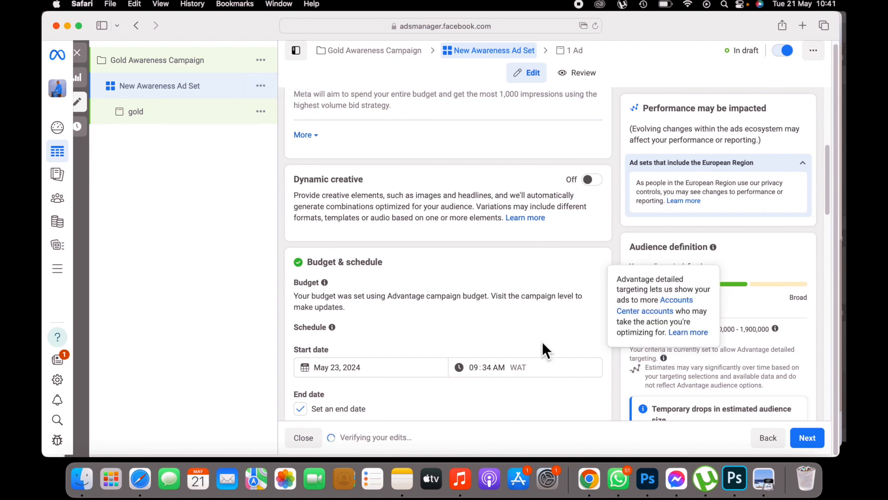
scroll(541, 342, down, 5)
scroll(540, 340, down, 5)
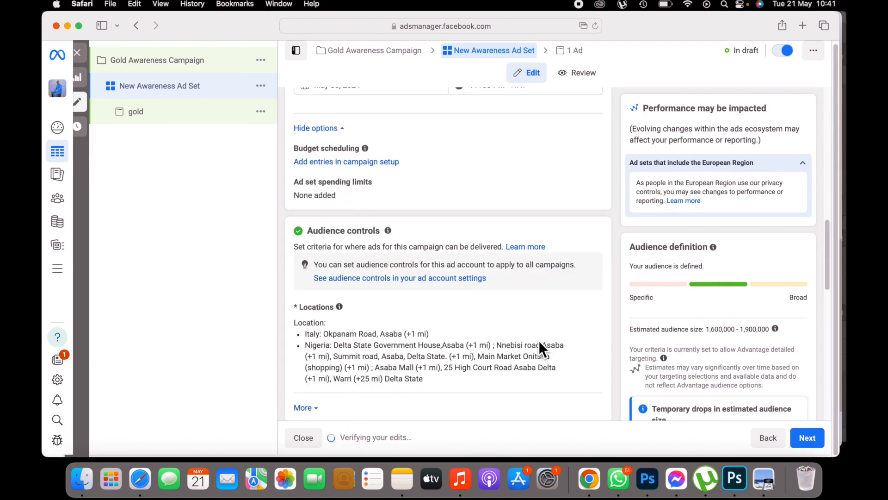
- Switch the New Awareness Ad Set to Manual placements and add Messenger to the selected platforms
scroll(538, 340, down, 5)
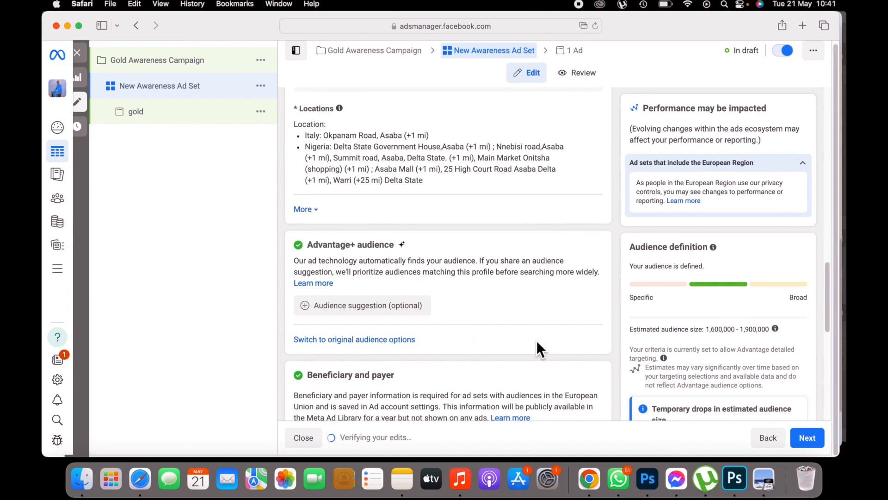
scroll(537, 344, down, 4)
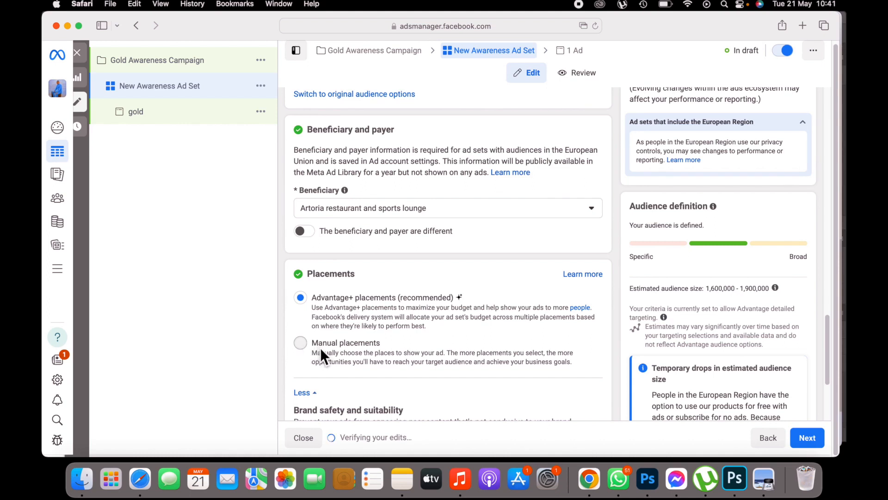
click(320, 348)
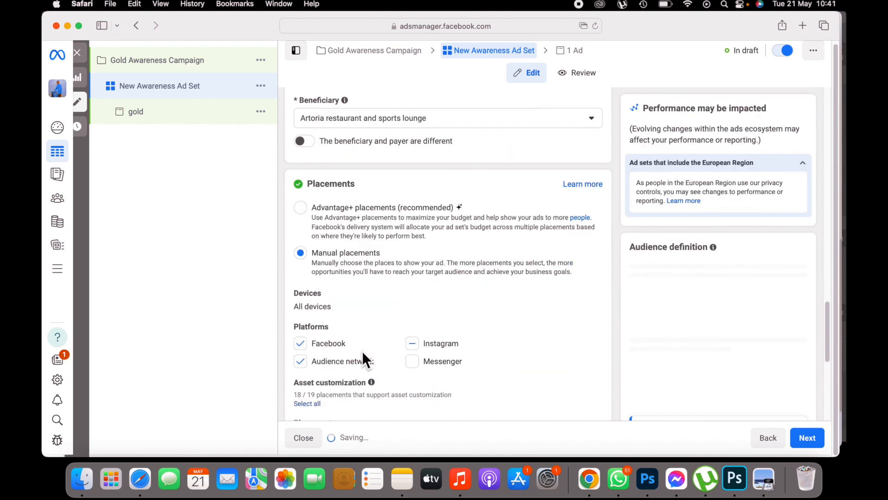
scroll(362, 350, down, 3)
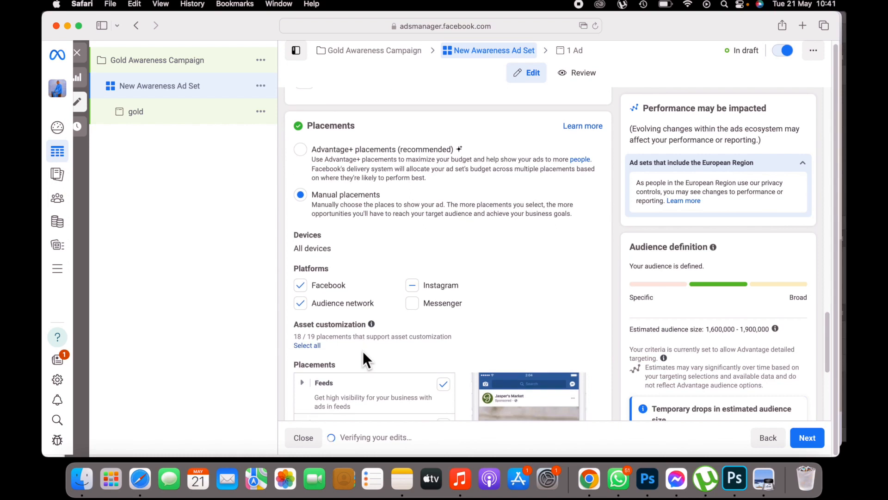
scroll(364, 350, down, 2)
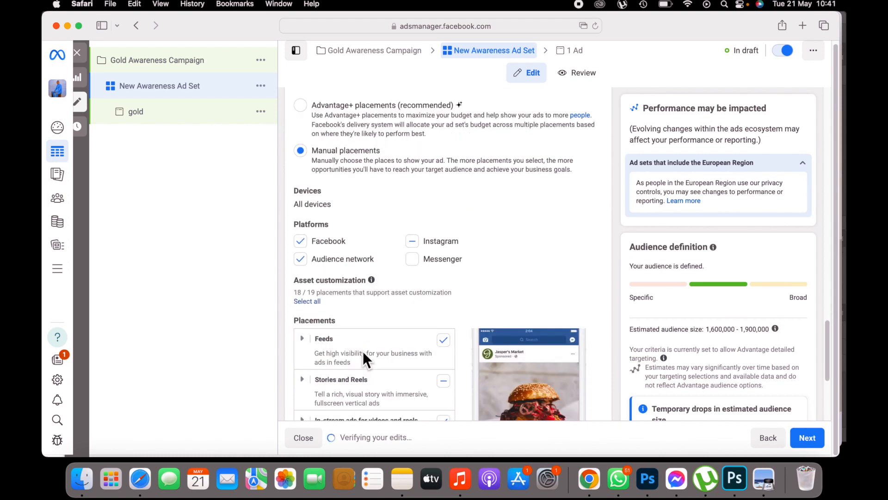
click(413, 259)
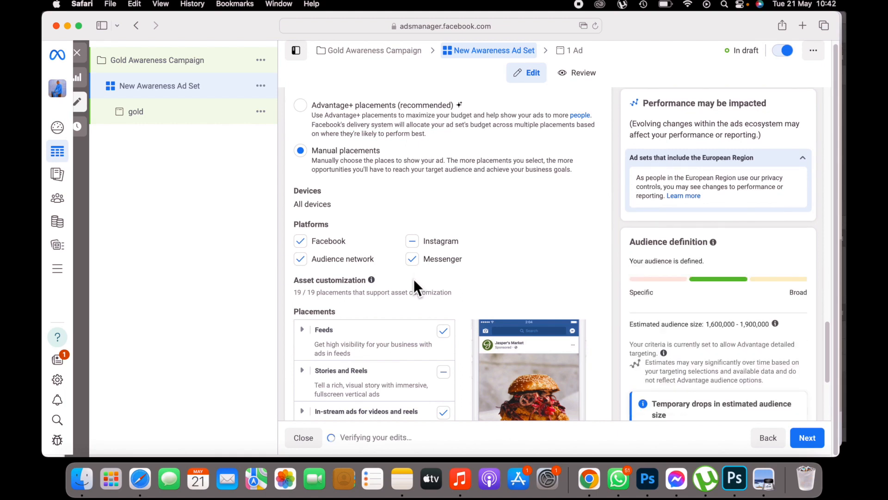
- Review the ad set's placement list from Feeds to Apps and sites, and continue to the gold ad
scroll(414, 279, down, 1)
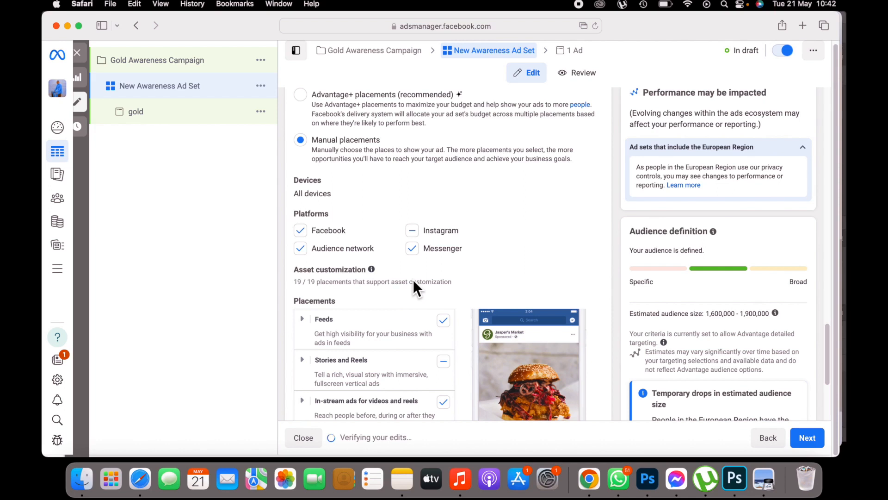
scroll(413, 287, down, 1)
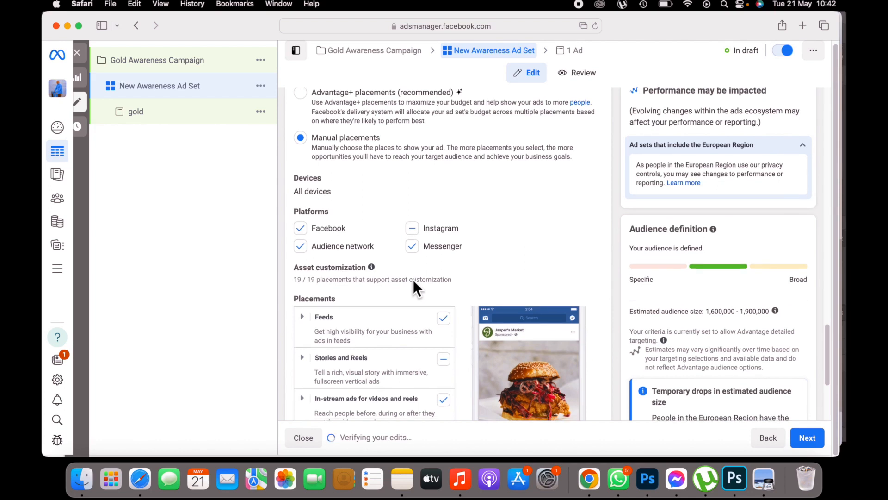
scroll(413, 280, down, 4)
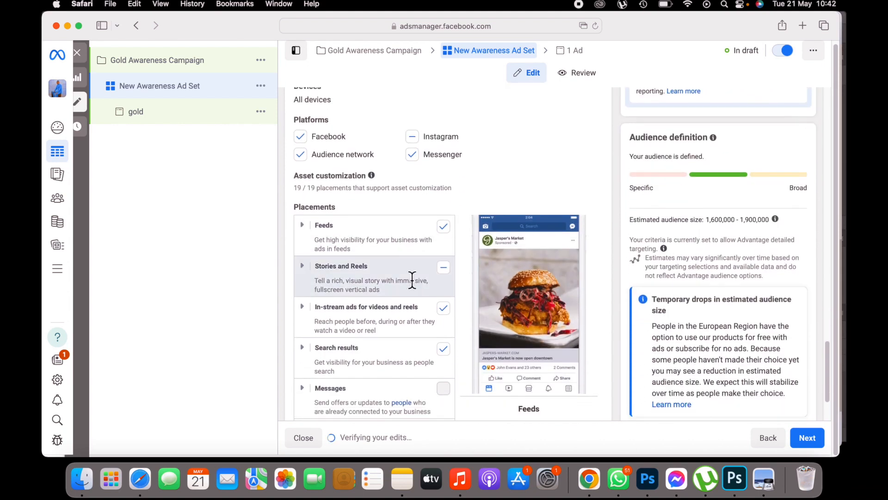
scroll(411, 280, down, 4)
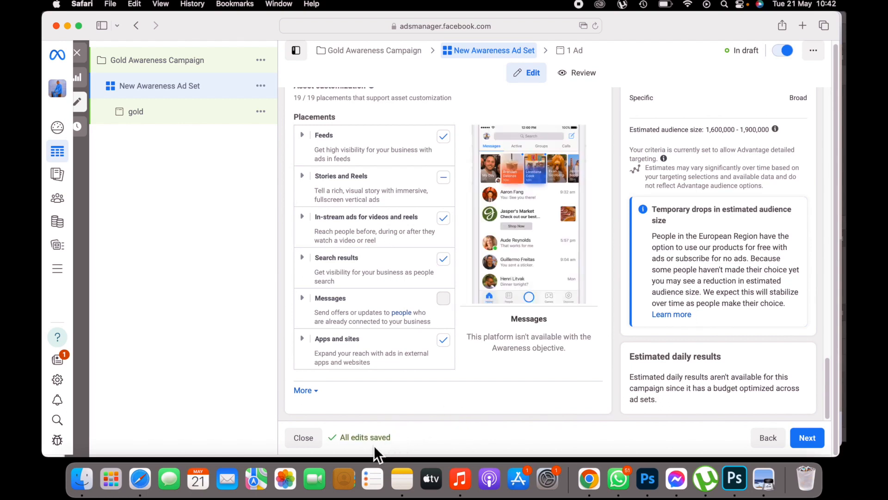
mouse_move(369, 441)
scroll(468, 384, up, 3)
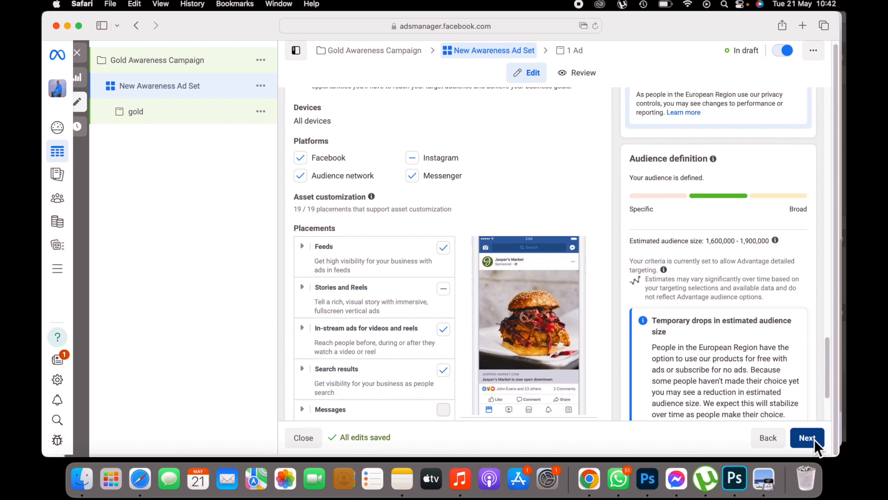
click(808, 438)
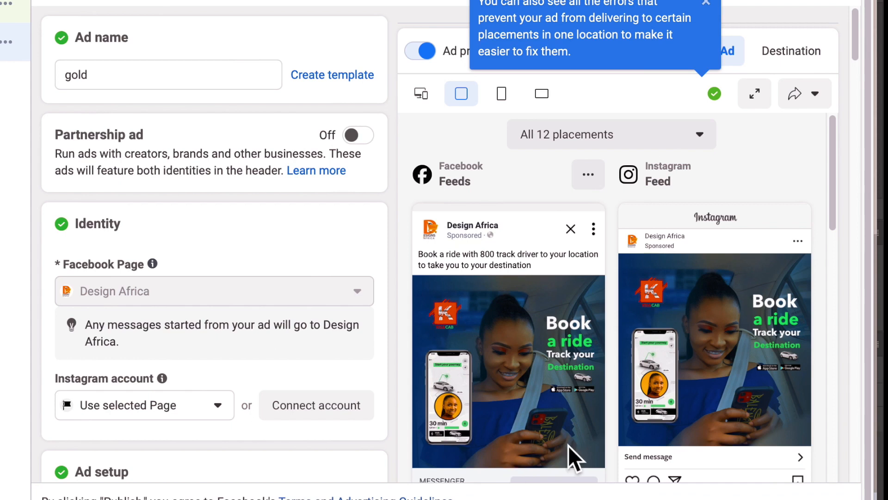
- Examine the gold ad's previews for Facebook Feeds, Instagram Feed, Facebook Video feeds and Instagram Explore
scroll(562, 420, down, 2)
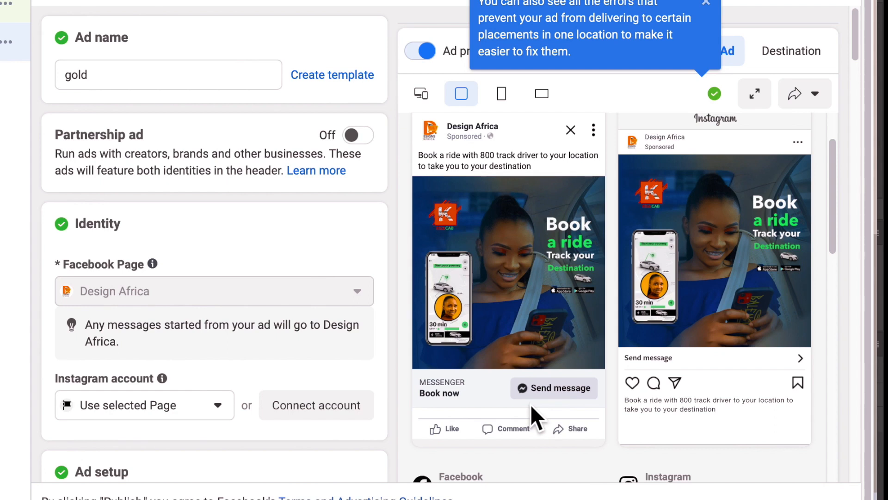
scroll(500, 394, down, 1)
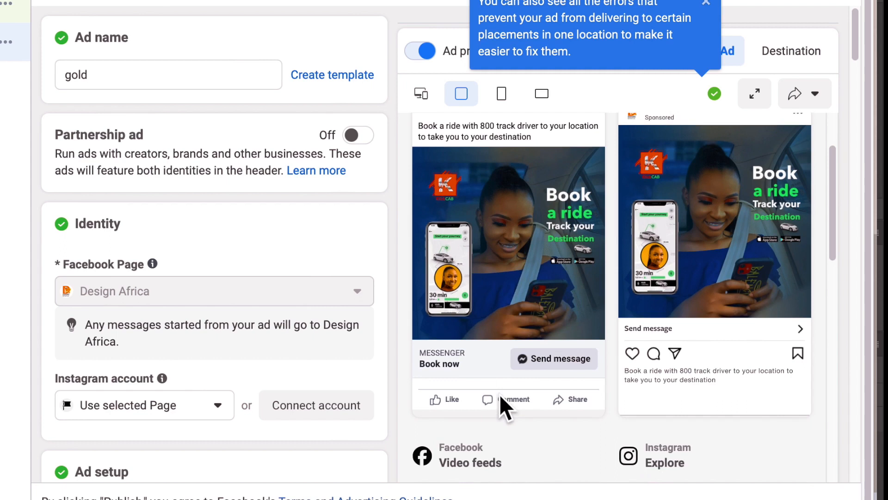
scroll(499, 394, up, 2)
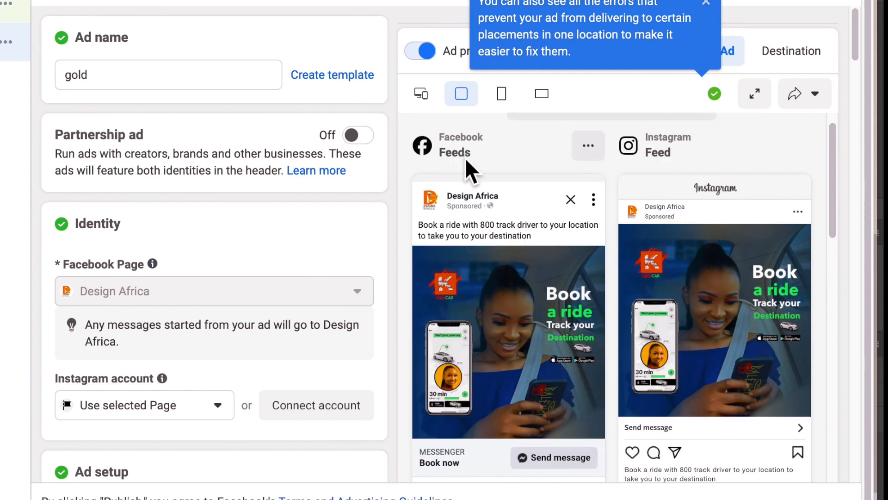
scroll(623, 275, down, 2)
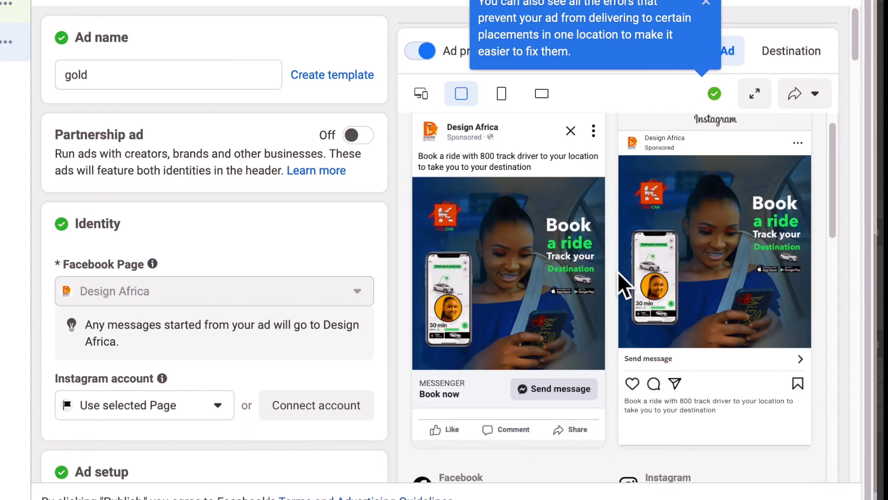
scroll(522, 258, down, 3)
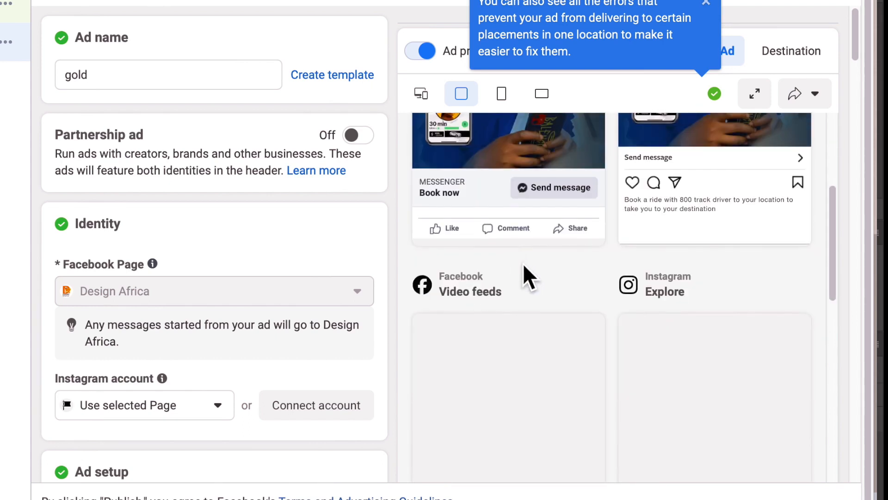
scroll(527, 278, down, 5)
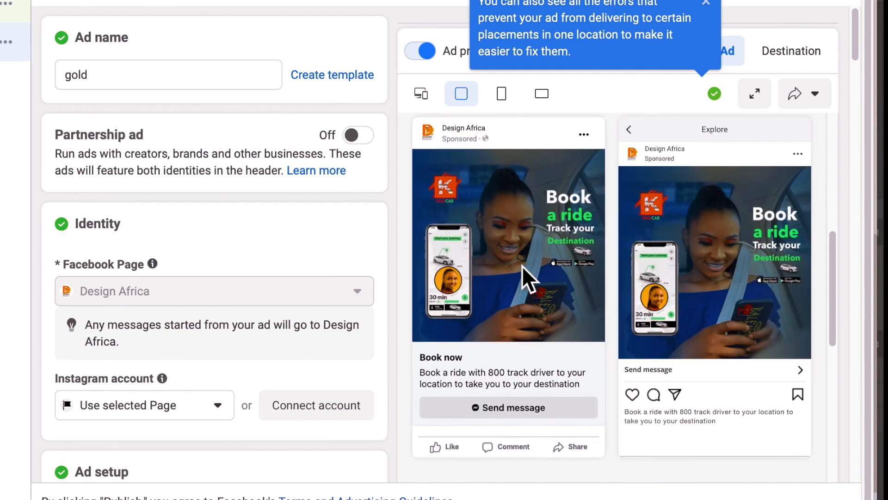
scroll(528, 277, up, 1)
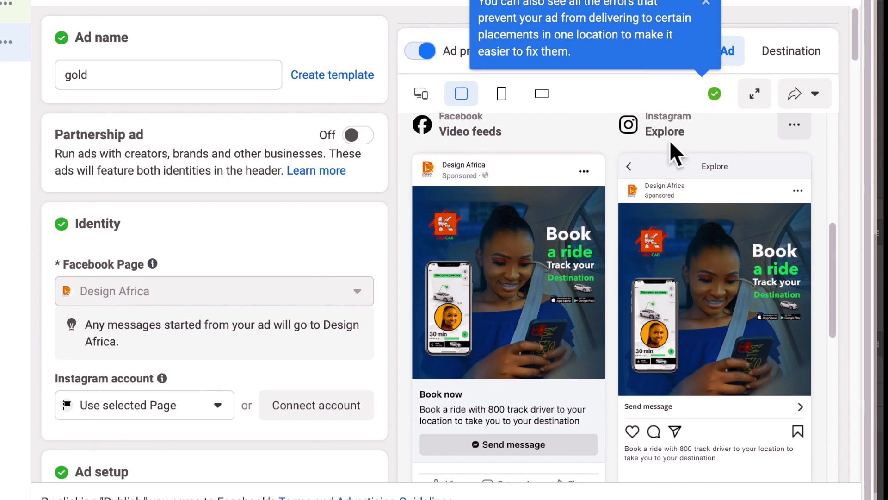
scroll(694, 300, down, 1)
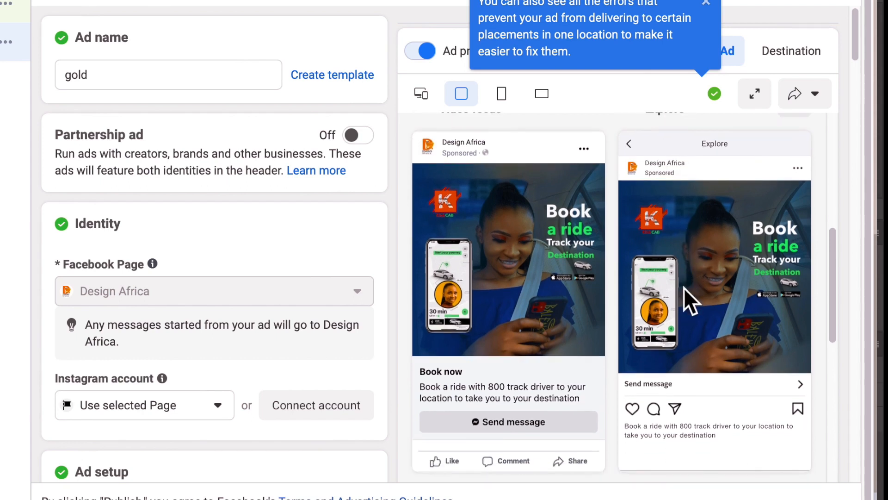
- Examine the remaining ad previews, including Marketplace, Profile feed, Ads on Facebook Reels, In-stream for Videos and Instagram Search results
scroll(690, 301, down, 1)
scroll(688, 301, down, 10)
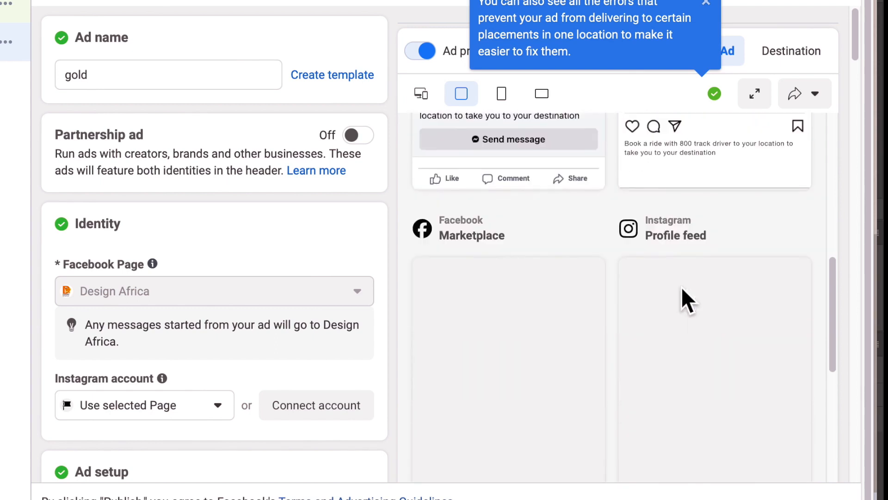
scroll(591, 291, down, 1)
scroll(590, 292, down, 2)
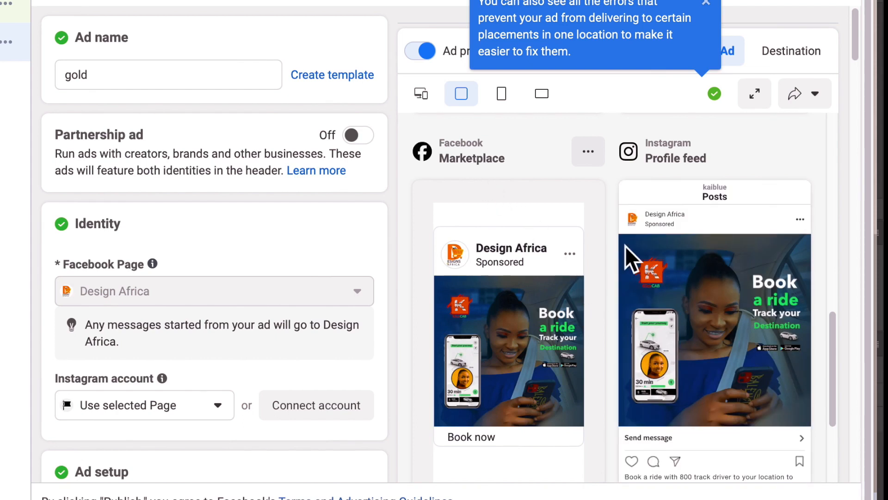
scroll(671, 314, down, 10)
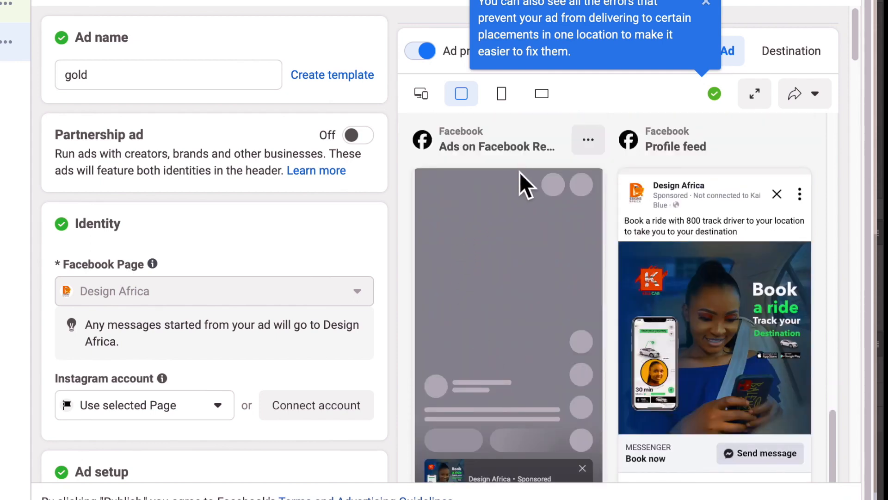
scroll(495, 321, down, 2)
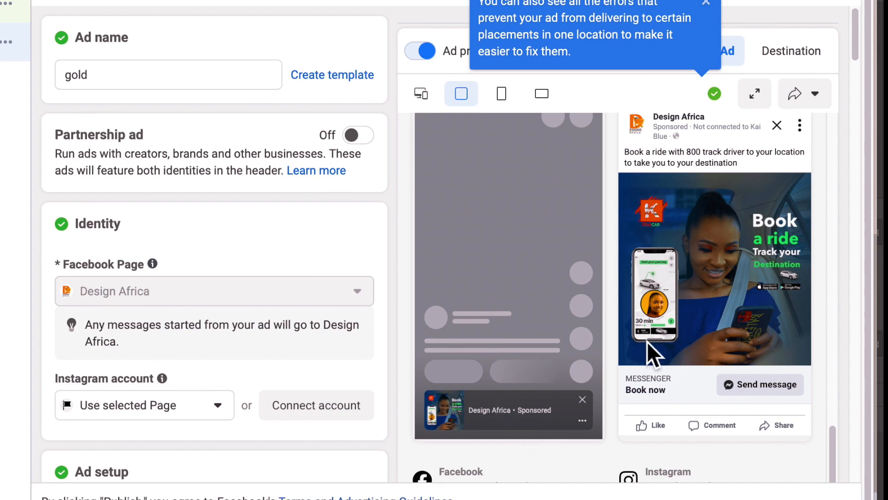
scroll(655, 356, up, 2)
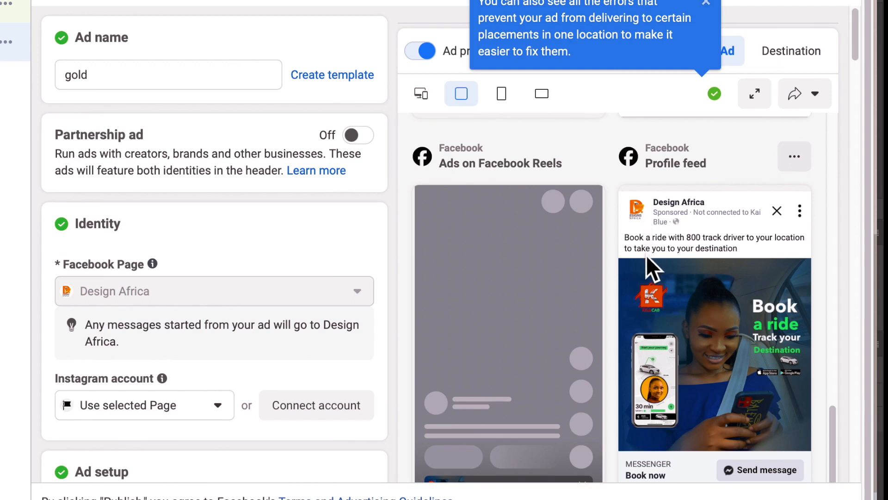
scroll(666, 287, down, 4)
scroll(666, 287, down, 5)
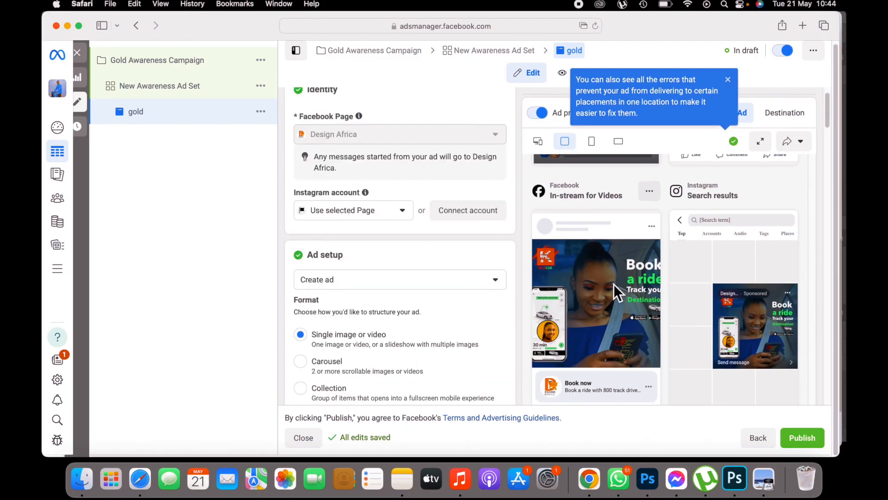
- Review the gold ad's format, media placements, primary text and AI-generated text variations
scroll(710, 311, down, 3)
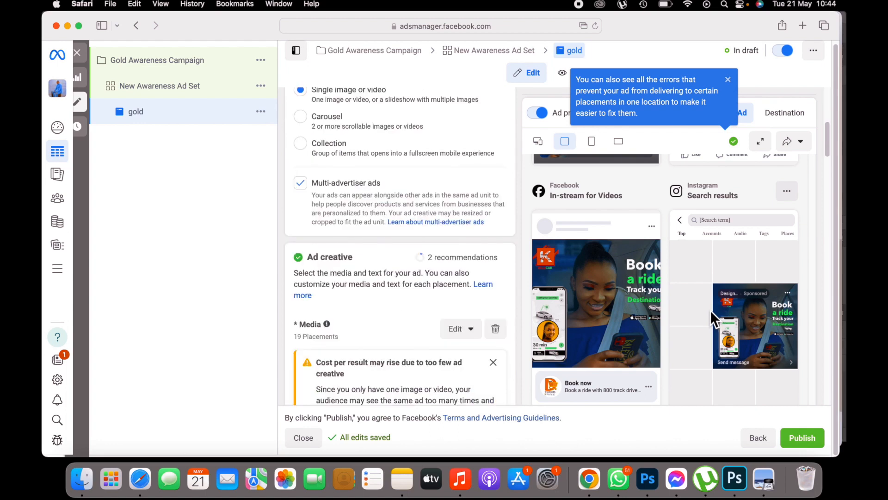
scroll(457, 248, up, 2)
scroll(456, 253, up, 2)
scroll(456, 252, up, 1)
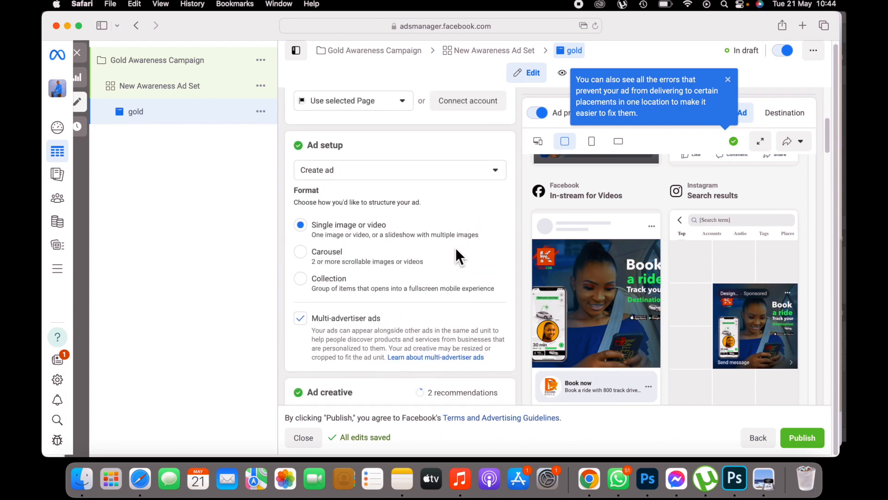
scroll(455, 248, down, 8)
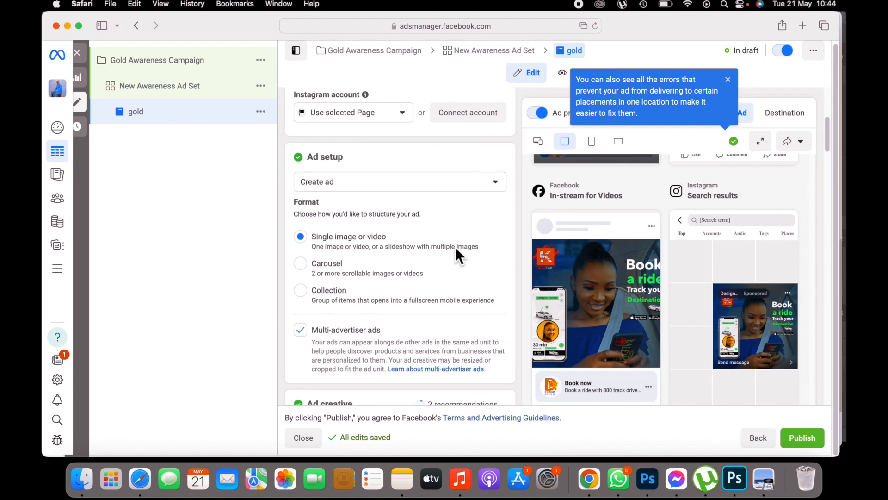
scroll(456, 246, down, 6)
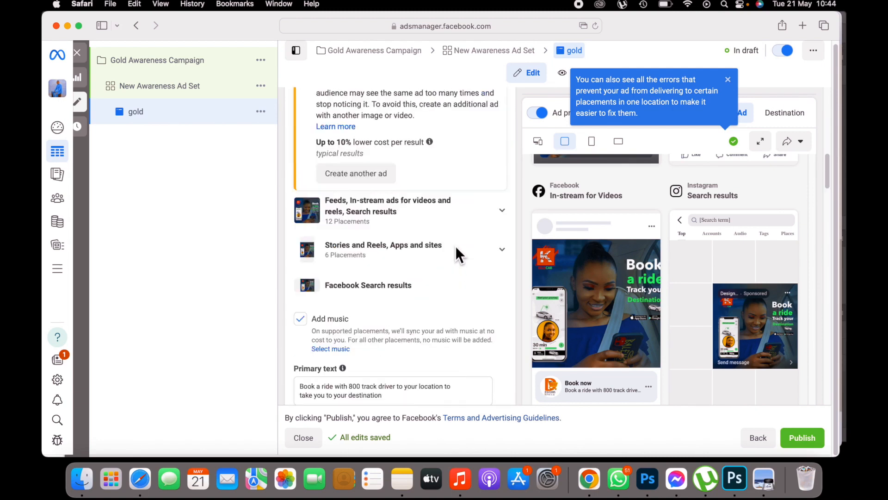
scroll(455, 250, down, 4)
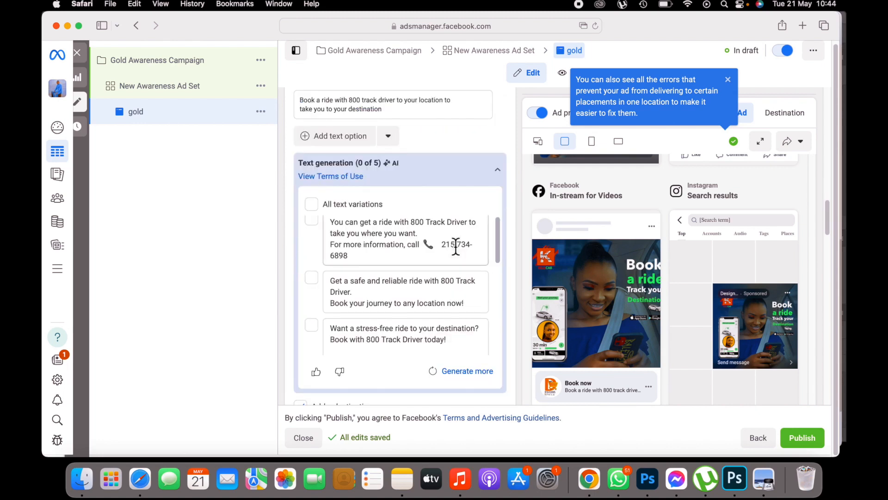
scroll(456, 245, down, 5)
scroll(462, 200, down, 1)
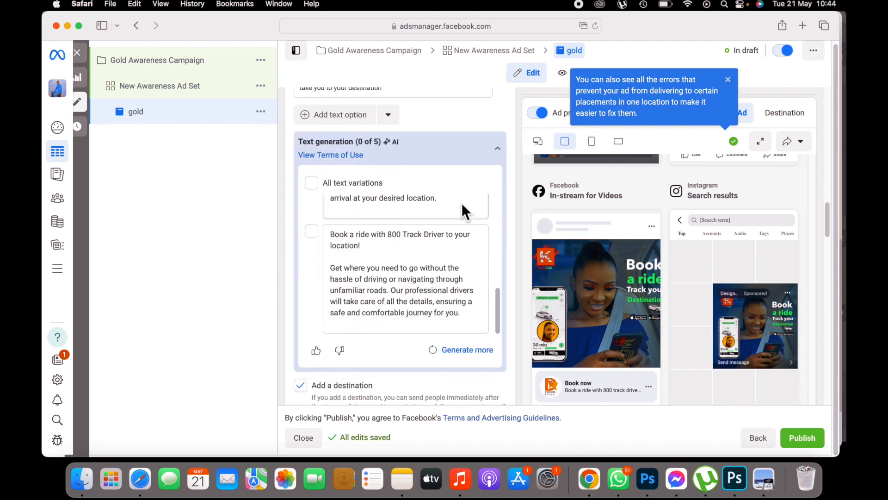
- Search the gold ad's Instagram account options in its identity settings for "designafricastudio"
scroll(461, 204, up, 5)
scroll(467, 149, up, 15)
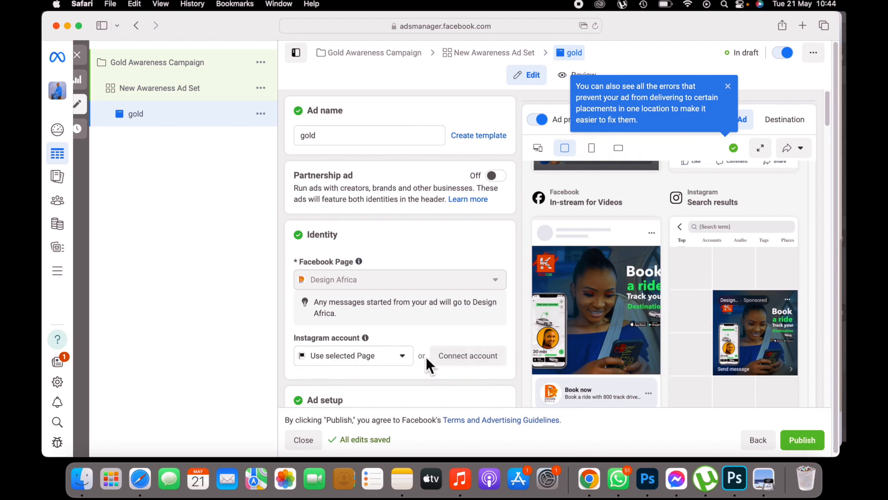
click(403, 357)
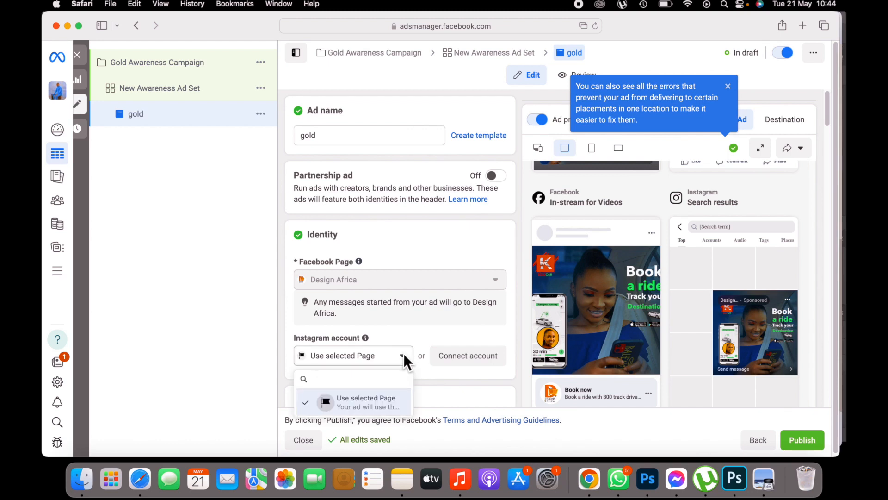
scroll(403, 354, down, 3)
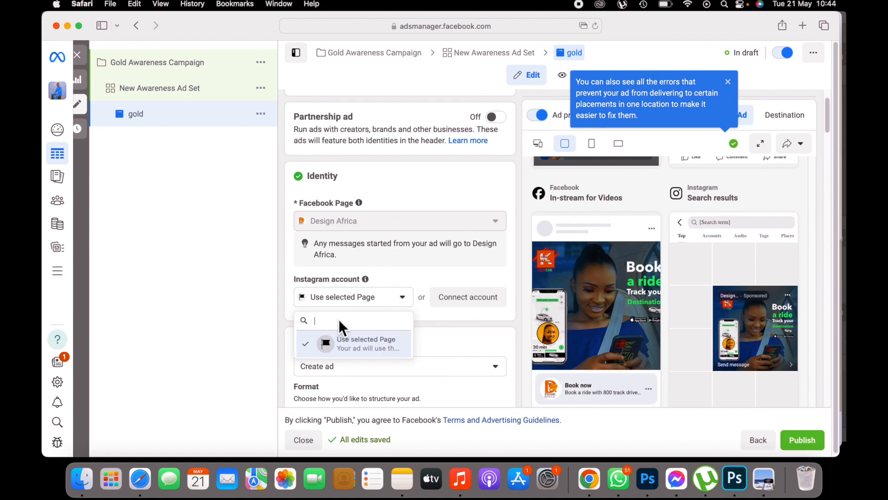
text(designafricaedu)
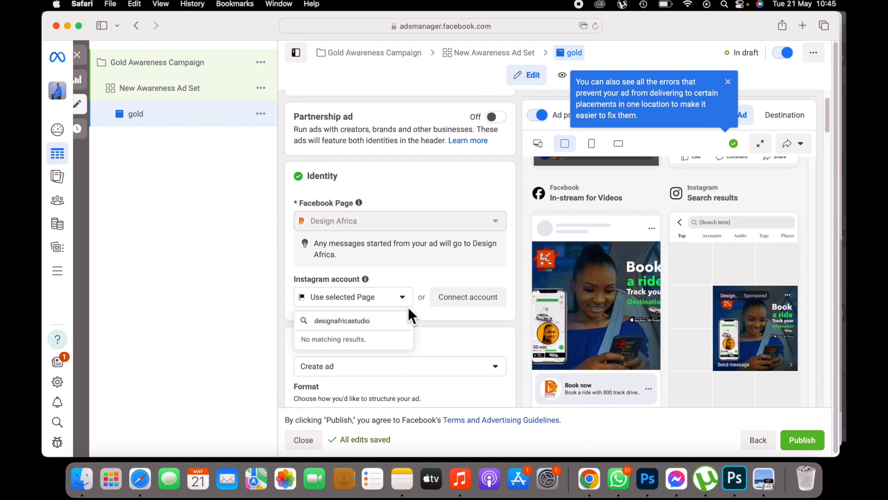
- Try to connect the designafricatv Instagram account to the ad, filling in its saved username and password, logging in and saving the login info
click(465, 296)
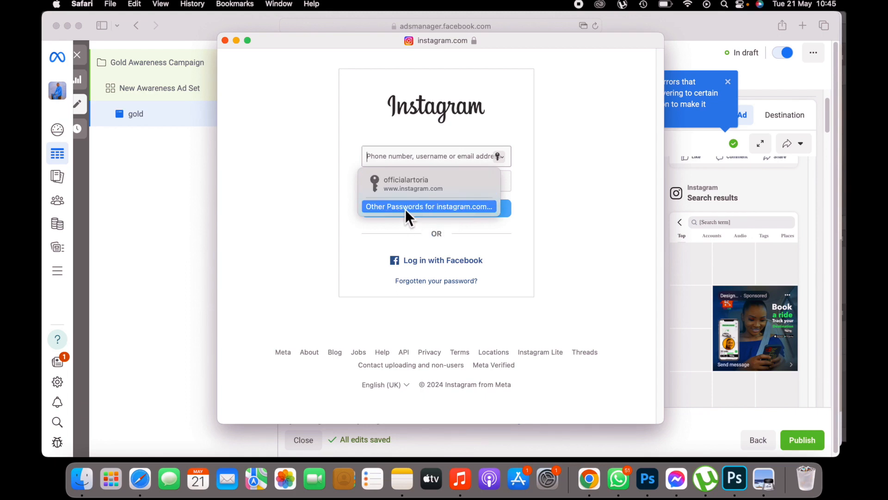
click(405, 209)
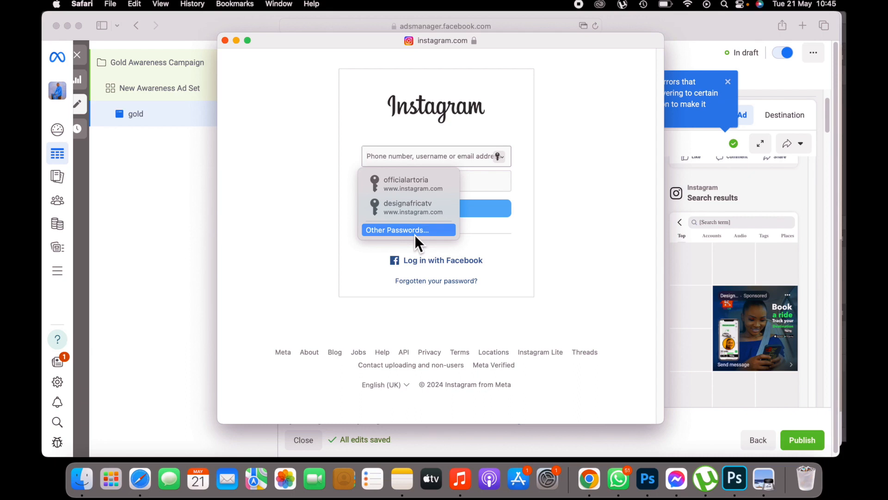
click(422, 207)
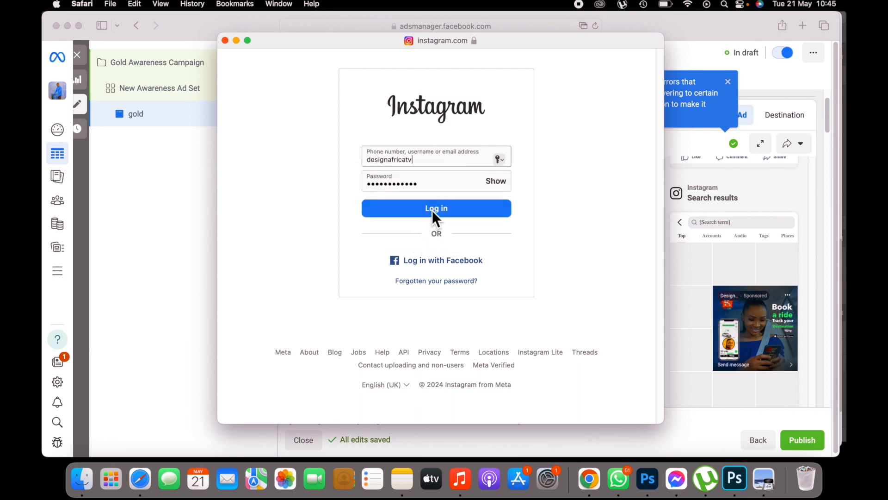
click(433, 210)
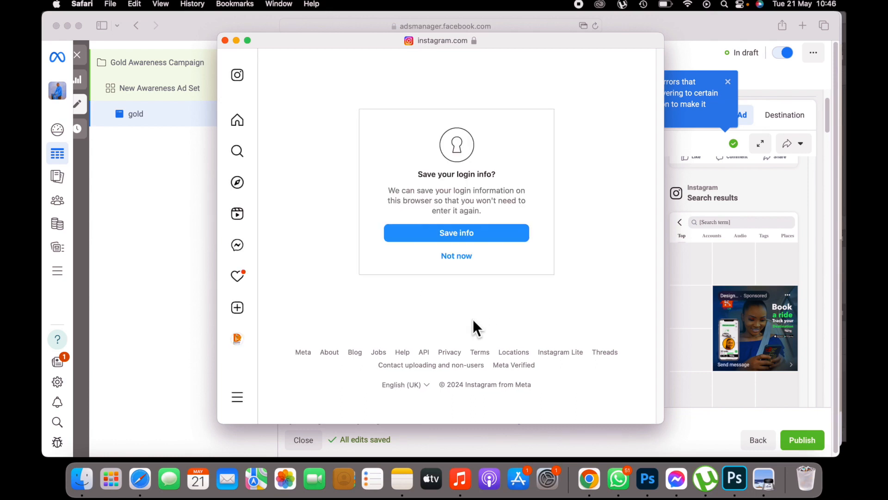
click(484, 231)
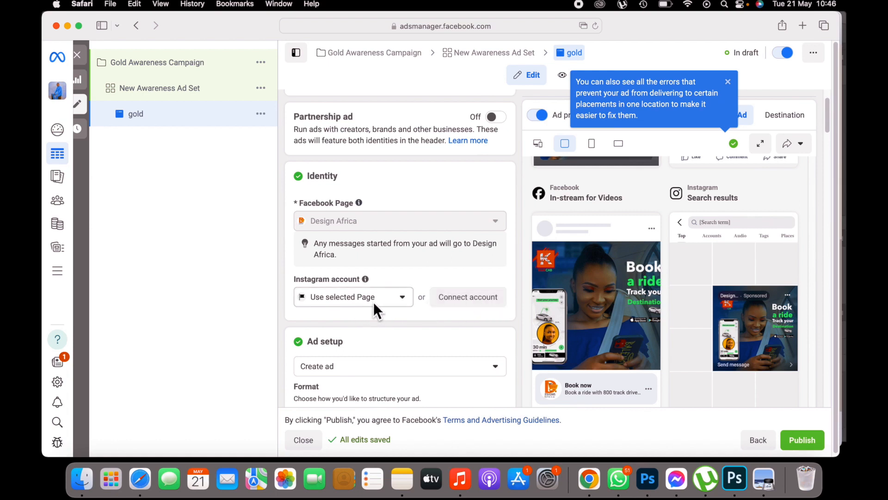
scroll(373, 302, down, 7)
scroll(409, 305, up, 7)
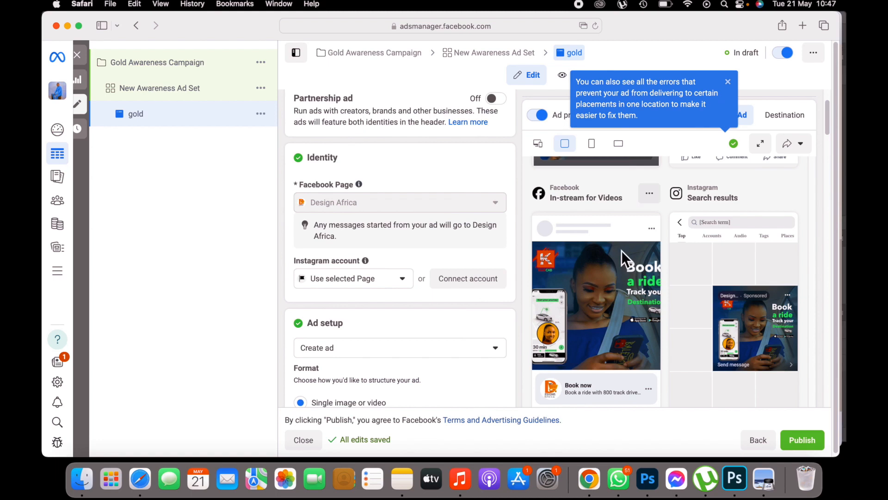
scroll(514, 251, up, 2)
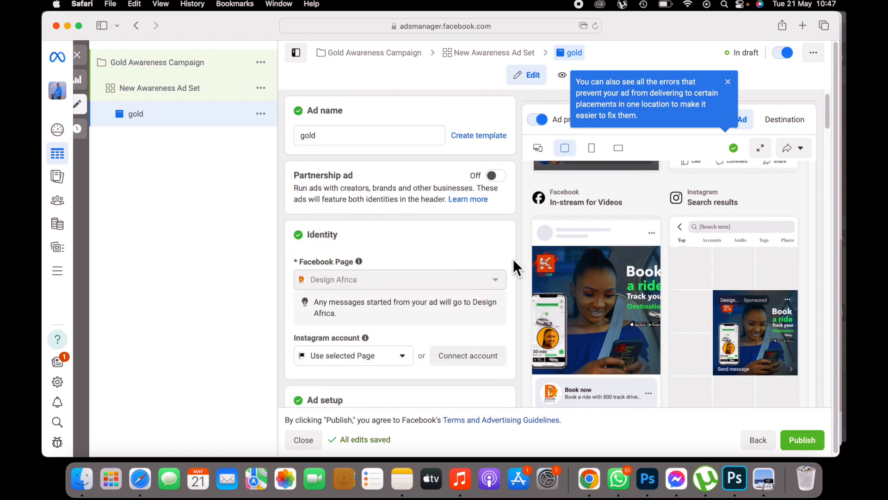